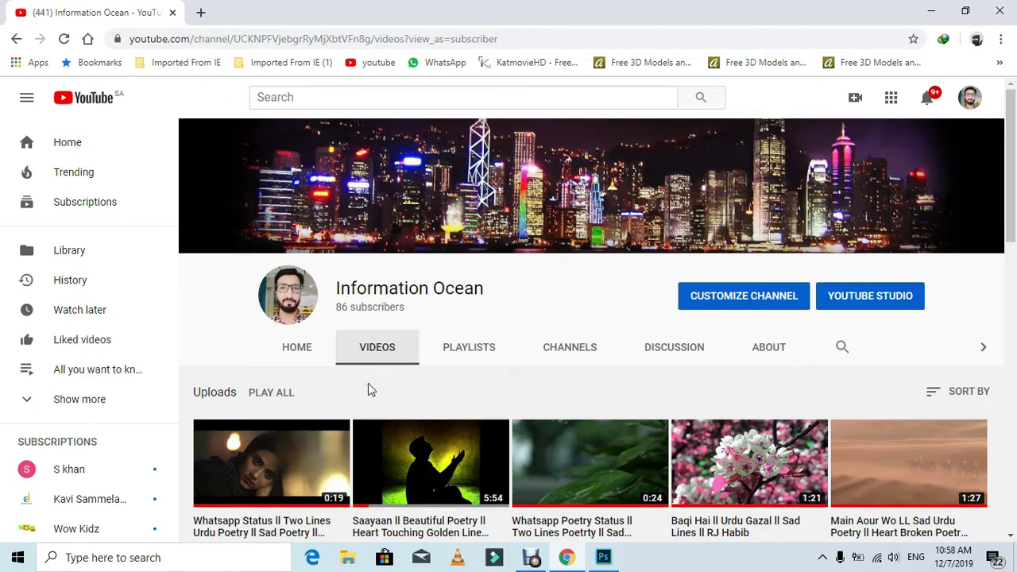
# Switch to Photoshop and open the Roadster-Men-Black-Regular-Fit-Solid-Casual-Shirt JPEG from the youtube folder.
pyautogui.click(604, 559)
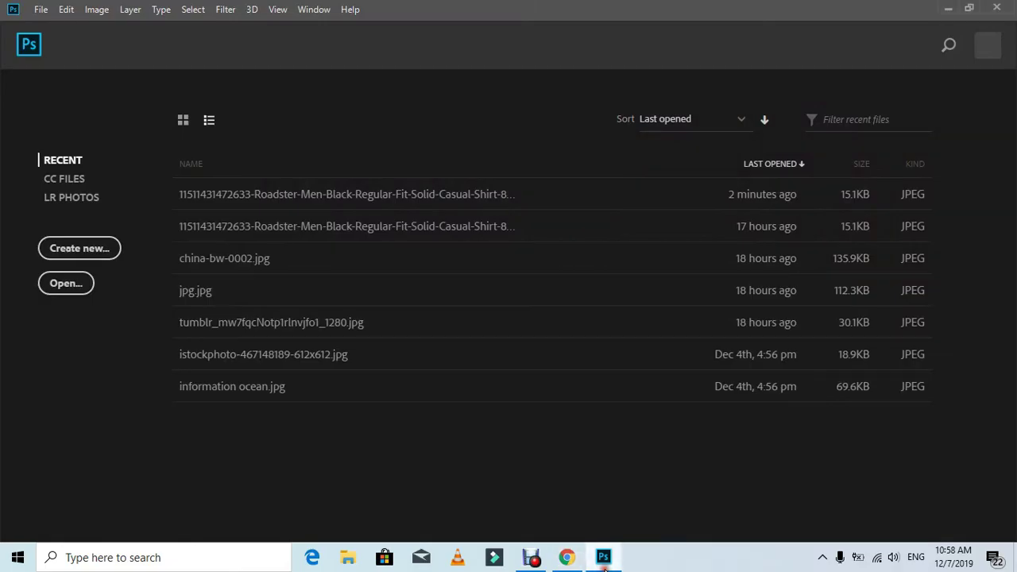
pyautogui.click(44, 292)
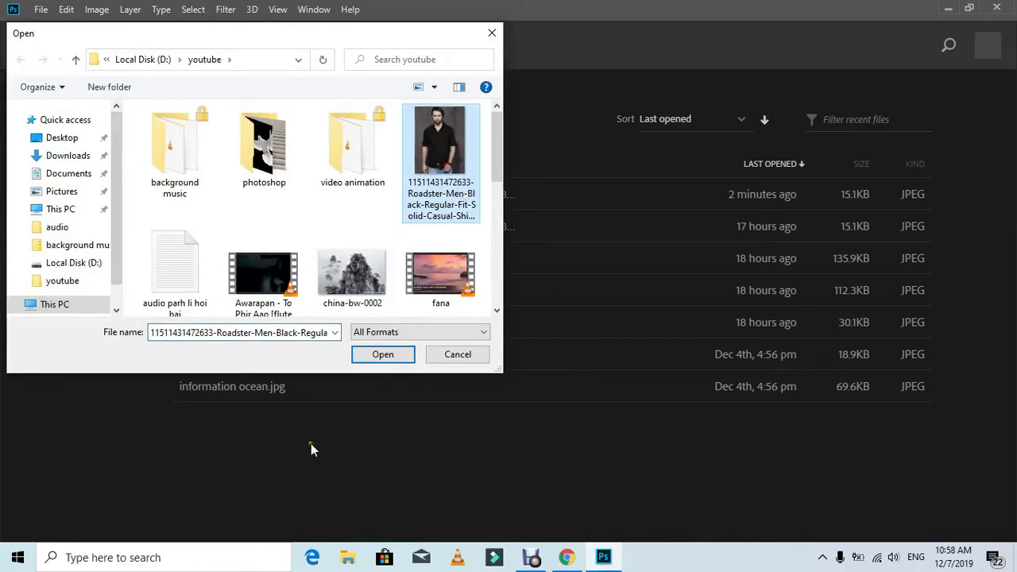
pyautogui.click(393, 353)
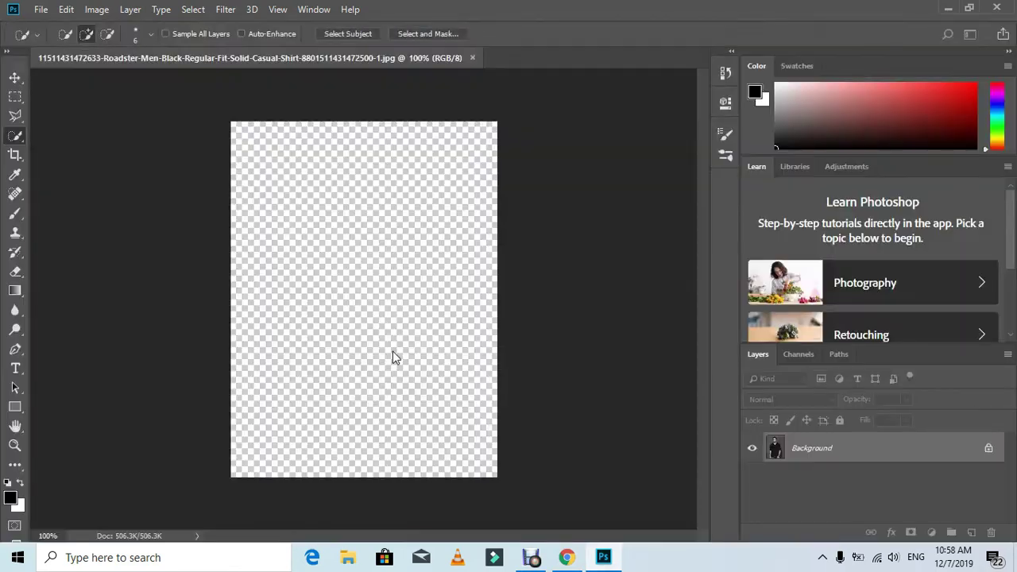
# Convert the locked Background into a regular editable layer with the default settings.
pyautogui.click(15, 77)
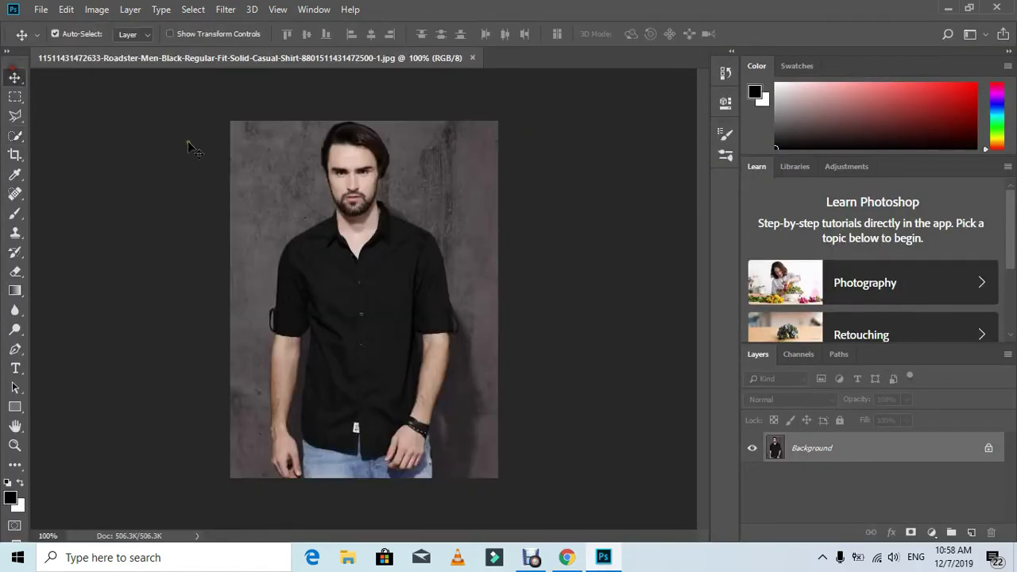
pyautogui.doubleClick(925, 460)
pyautogui.click(624, 156)
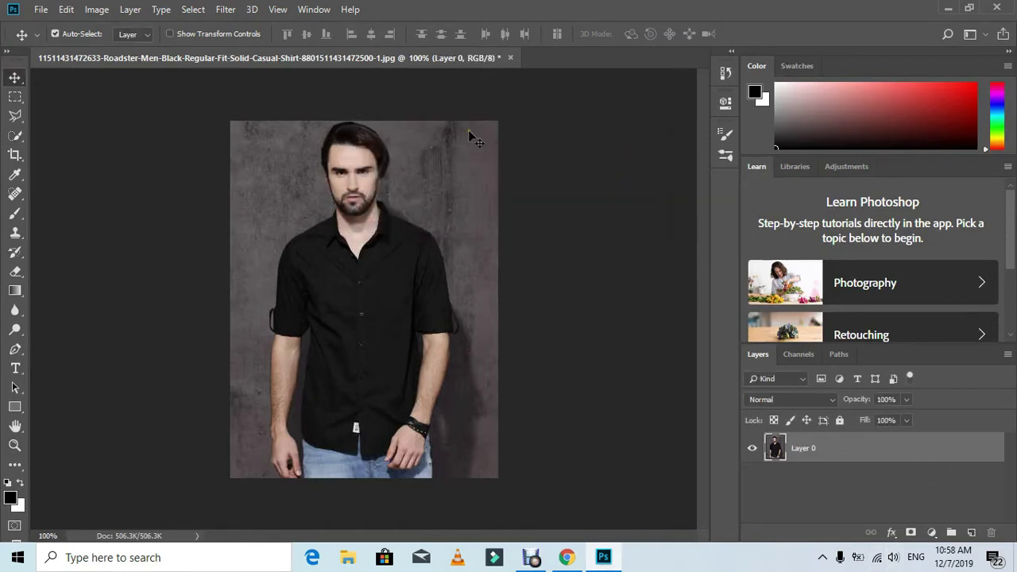
# Select the man with Select Subject and try to subtract the extra background beside his collar with the Quick Selection tool.
pyautogui.click(14, 137)
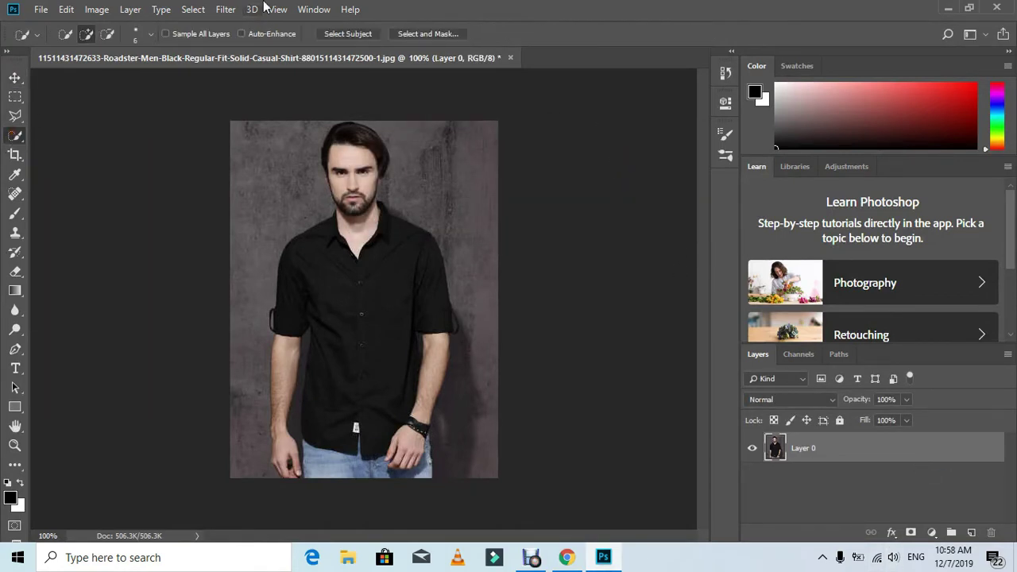
pyautogui.click(367, 35)
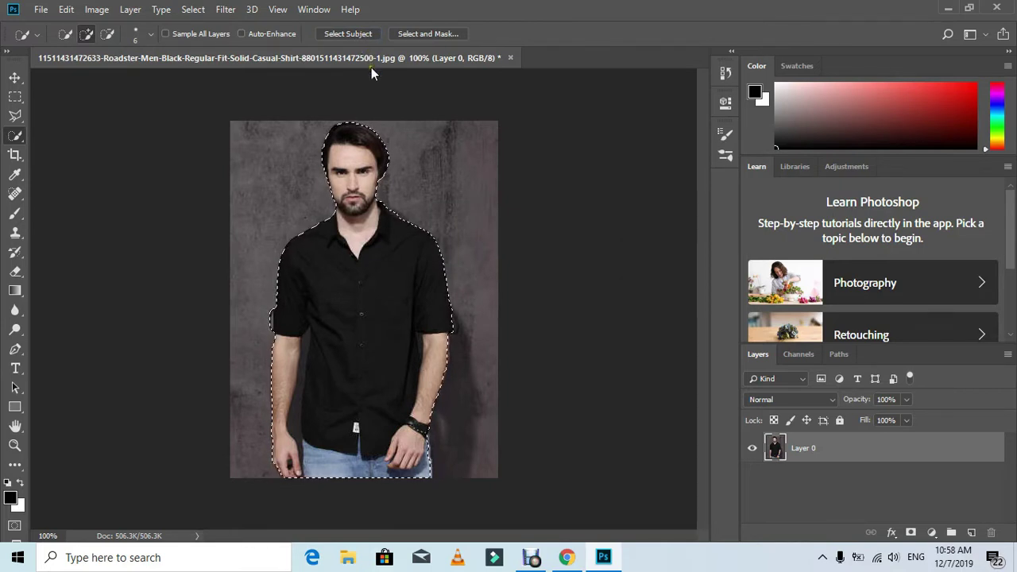
pyautogui.click(15, 445)
pyautogui.moveTo(464, 250); pyautogui.dragTo(397, 161)
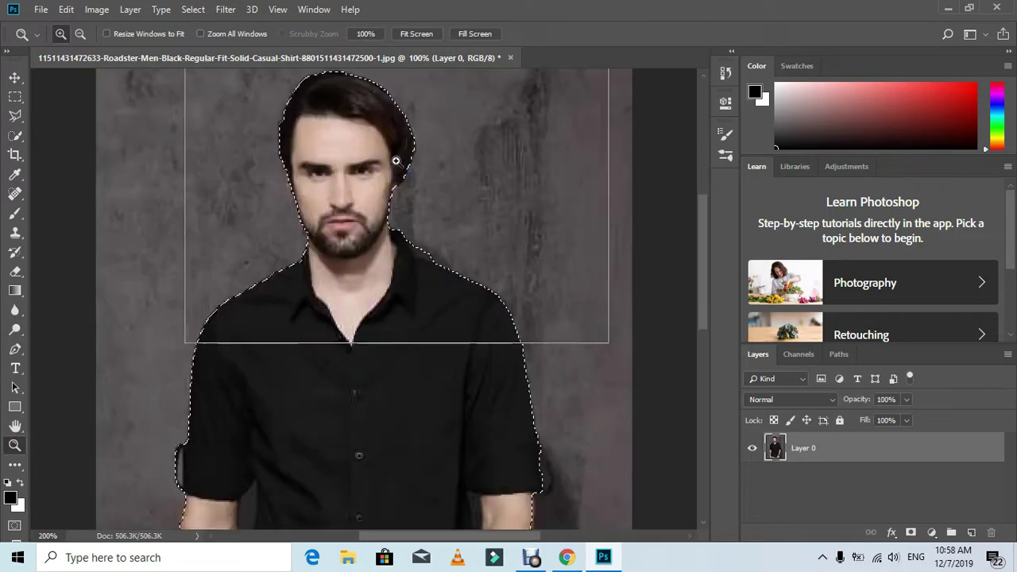
pyautogui.click(14, 135)
pyautogui.click(109, 35)
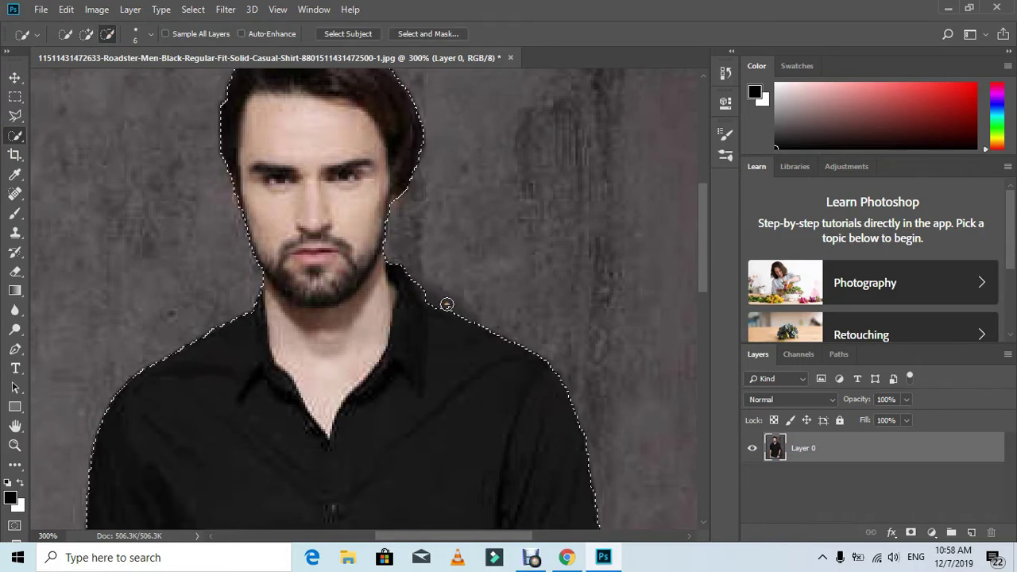
pyautogui.click(454, 302)
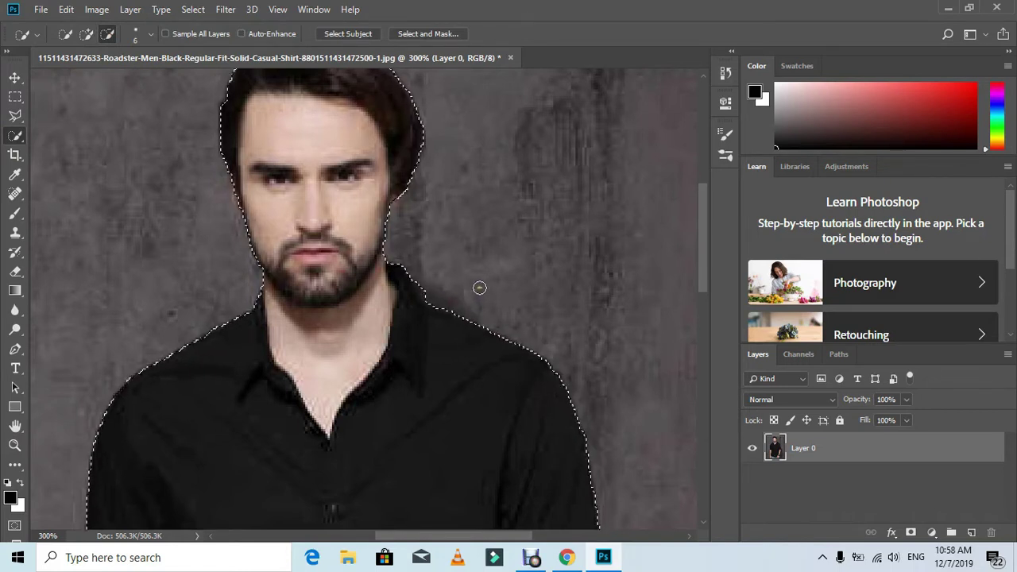
pyautogui.hotkey('ctrl', '0')
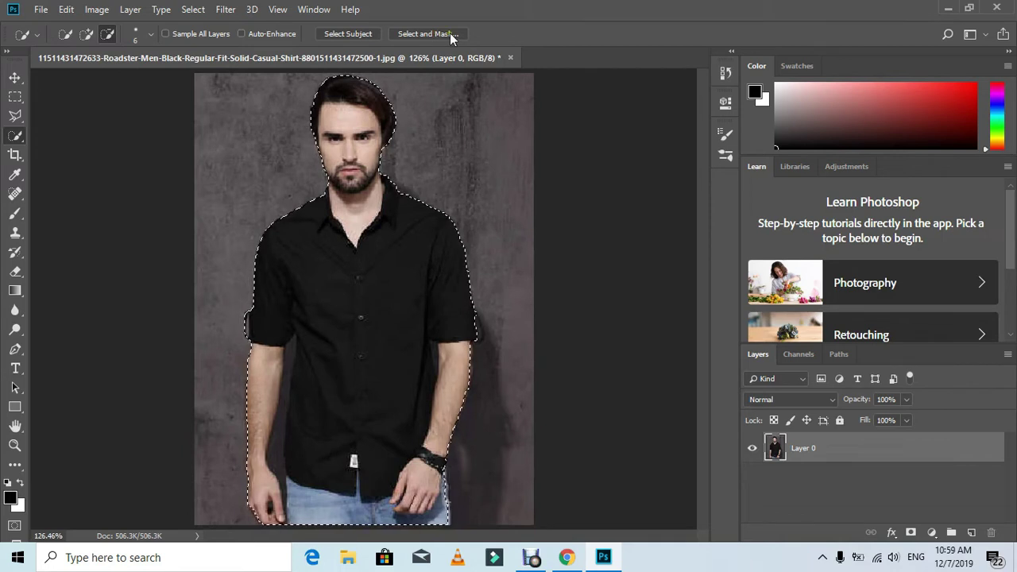
# Refine the selection in Select and Mask using the Overlay view, Smooth 13, Feather 3.4 px and a brush stroke along the photo's lower edge.
pyautogui.click(426, 35)
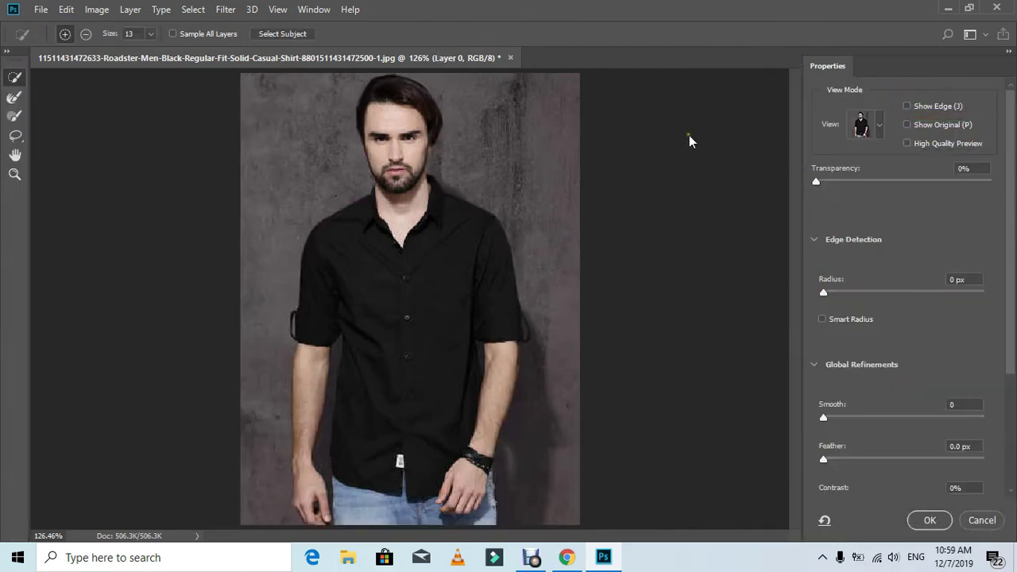
pyautogui.click(881, 128)
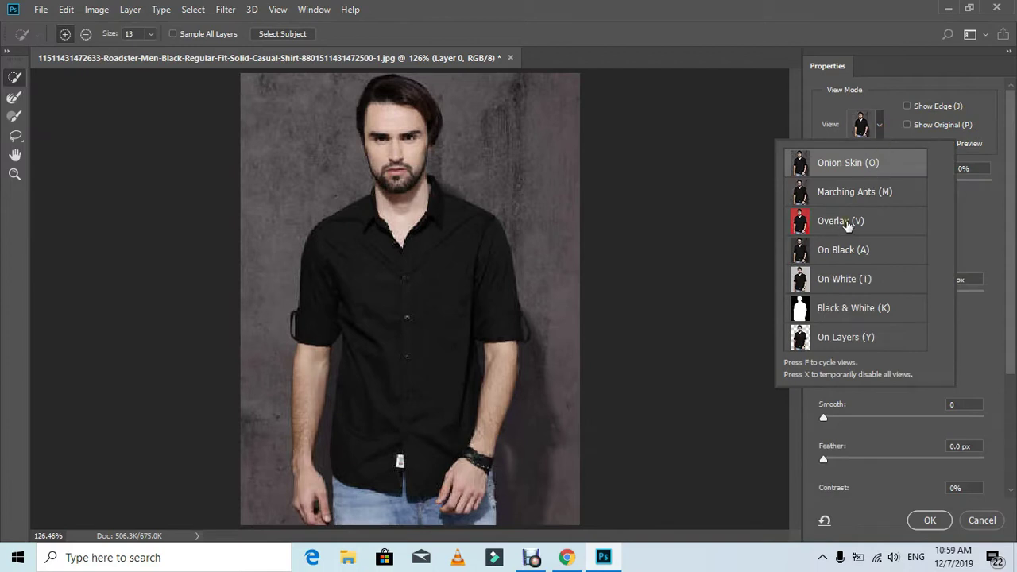
pyautogui.click(976, 230)
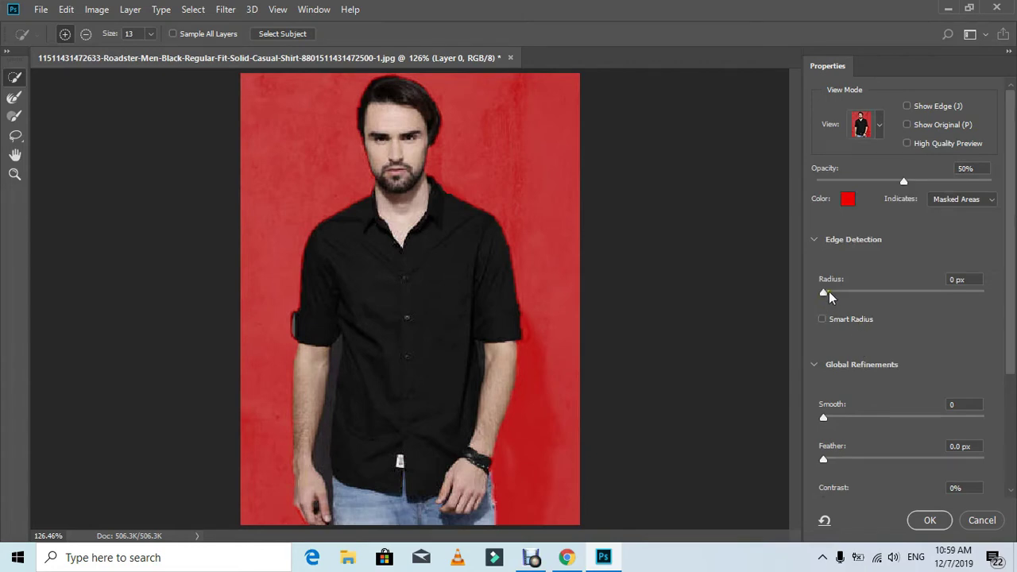
pyautogui.moveTo(831, 418); pyautogui.dragTo(846, 425)
pyautogui.moveTo(824, 460); pyautogui.dragTo(854, 462)
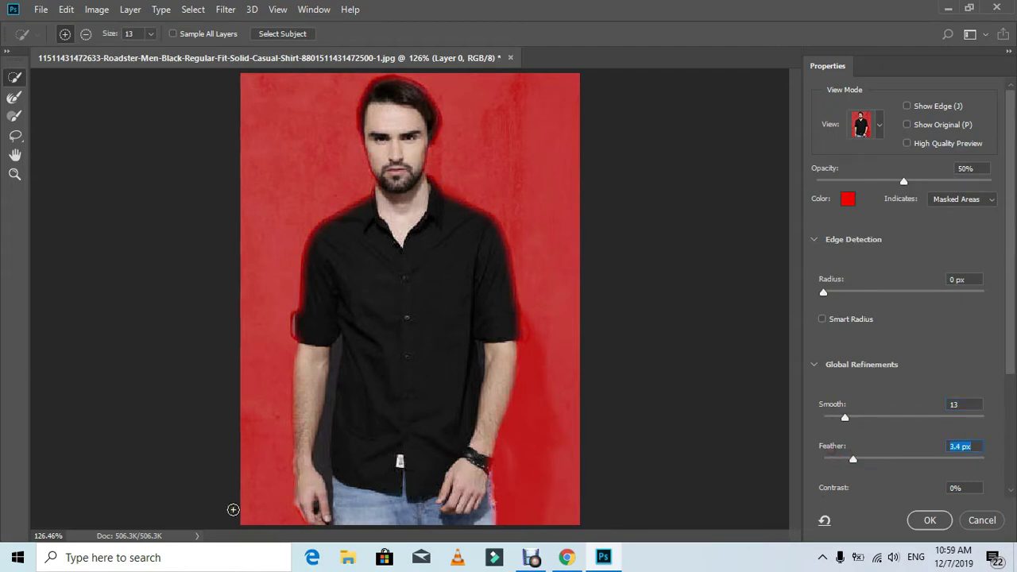
pyautogui.moveTo(299, 524)
pyautogui.mouseDown()
pyautogui.moveTo(299, 257)
pyautogui.moveTo(323, 220)
pyautogui.moveTo(370, 189)
pyautogui.moveTo(354, 82)
pyautogui.moveTo(349, 105)
pyautogui.moveTo(359, 82)
pyautogui.moveTo(399, 71)
pyautogui.moveTo(441, 103)
pyautogui.moveTo(433, 179)
pyautogui.moveTo(490, 222)
pyautogui.moveTo(509, 259)
pyautogui.moveTo(505, 429)
pyautogui.moveTo(490, 486)
pyautogui.moveTo(516, 556)
pyautogui.mouseUp()
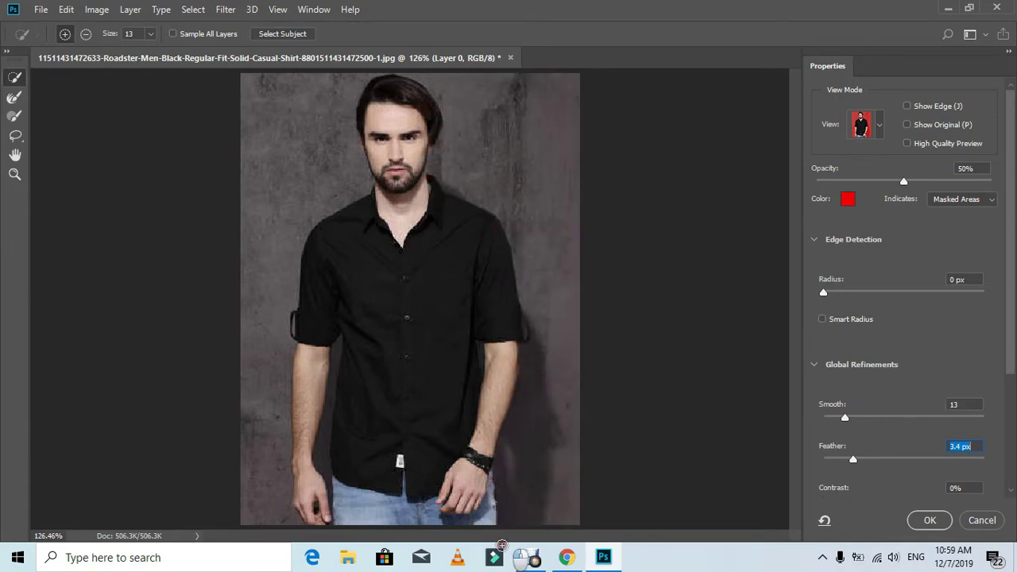
pyautogui.click(929, 520)
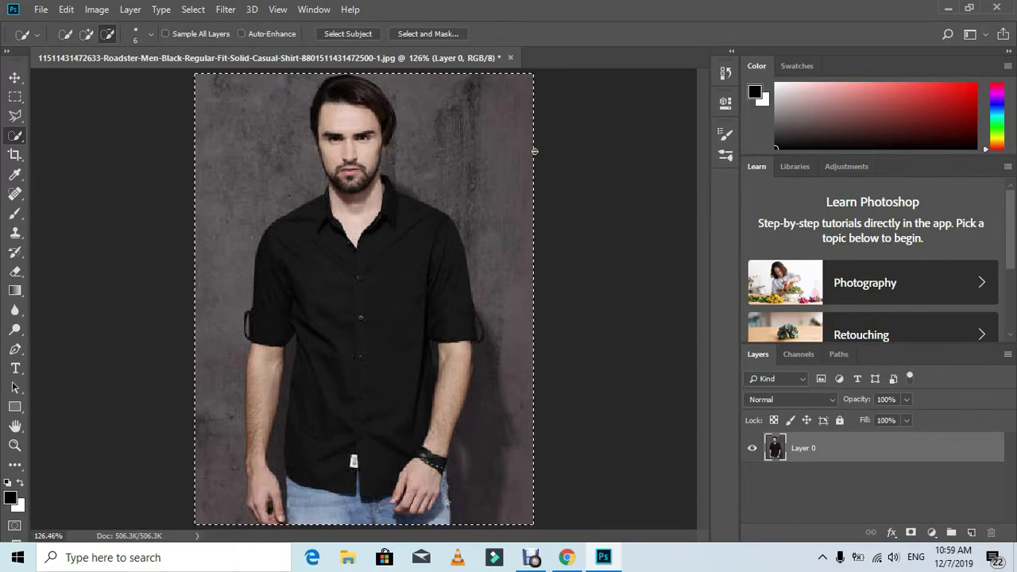
# Replace the current selection with a fresh Select Subject result and subtract the background between the man's collar and shoulder.
pyautogui.click(349, 36)
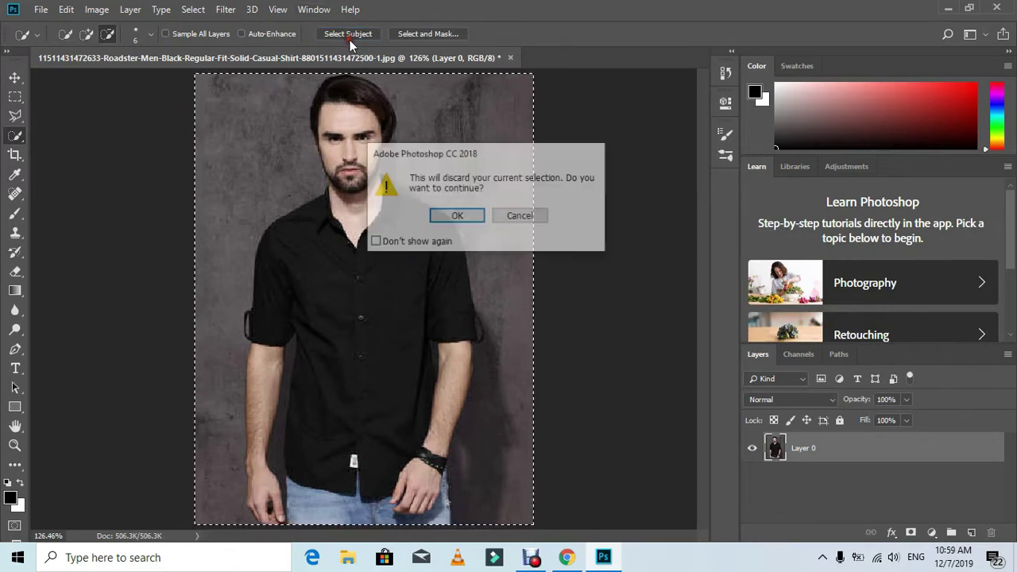
pyautogui.click(455, 216)
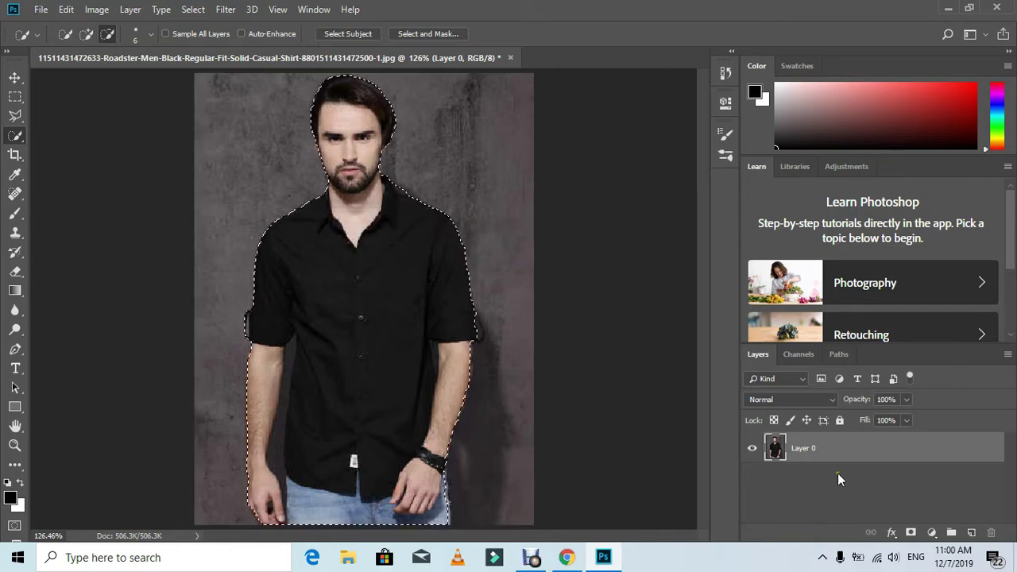
pyautogui.click(16, 445)
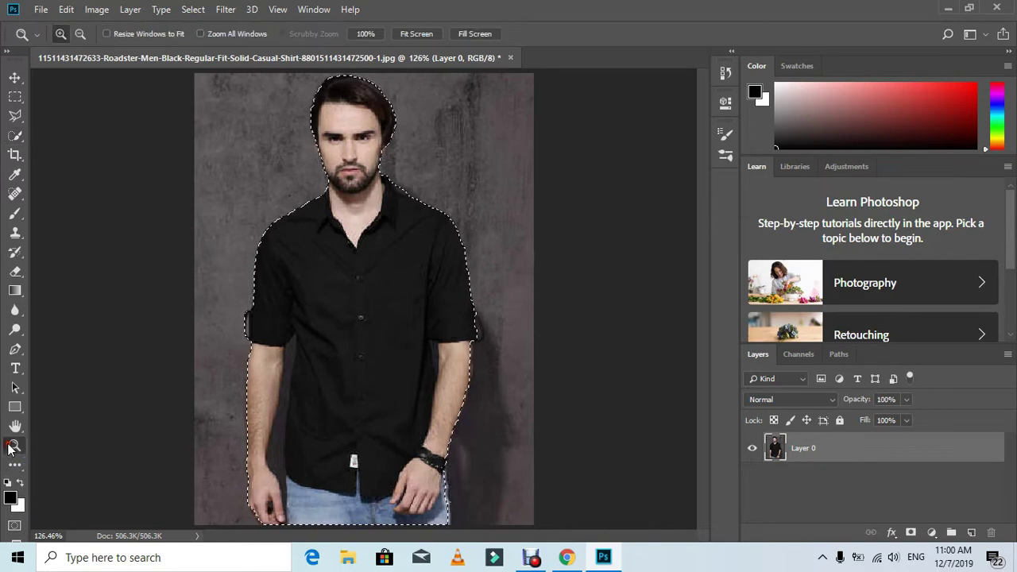
pyautogui.click(423, 174)
pyautogui.click(422, 174)
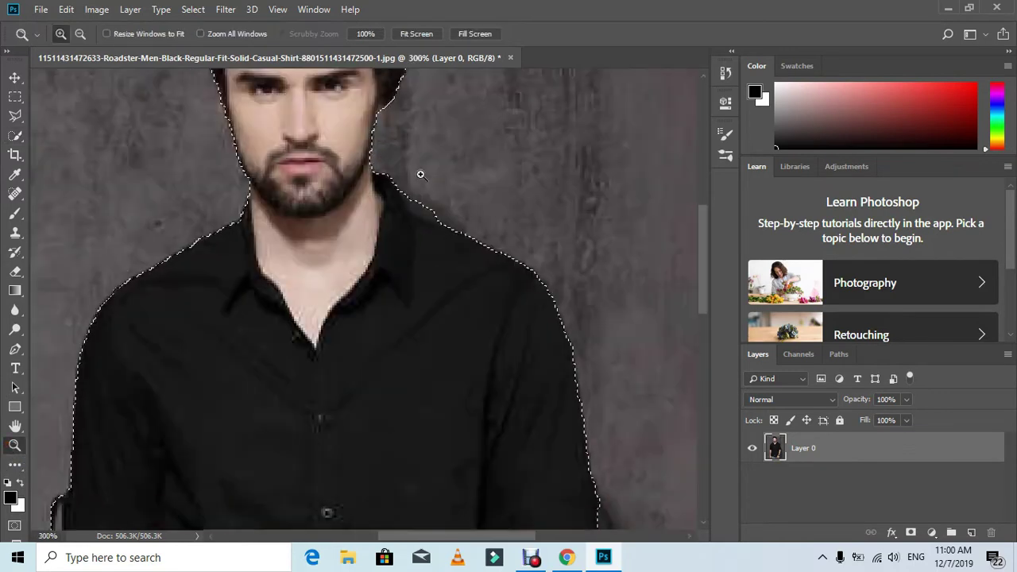
pyautogui.click(15, 135)
pyautogui.keyDown('alt'); pyautogui.click(430, 210); pyautogui.keyUp('alt')
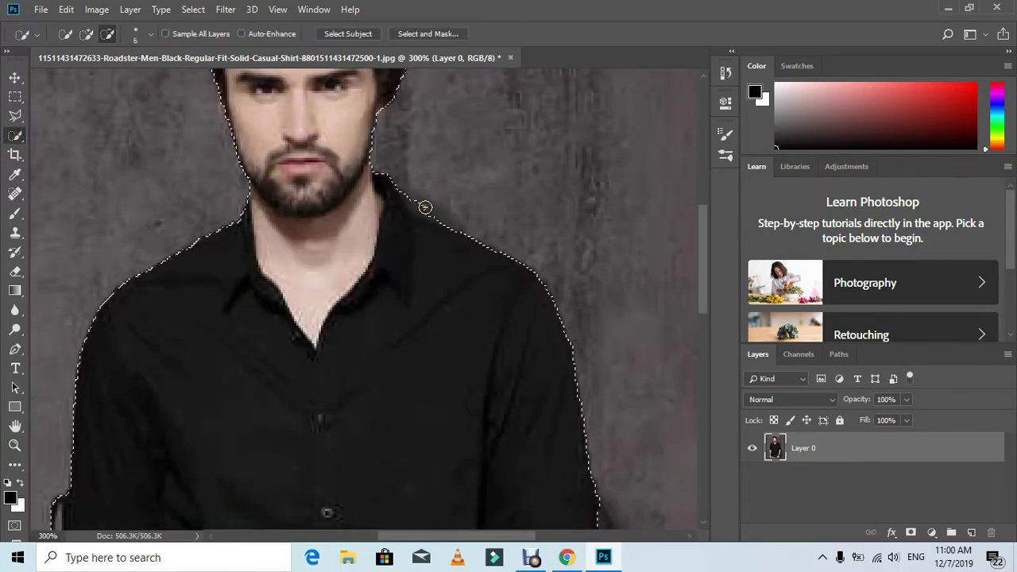
pyautogui.keyDown('alt'); pyautogui.click(437, 217); pyautogui.keyUp('alt')
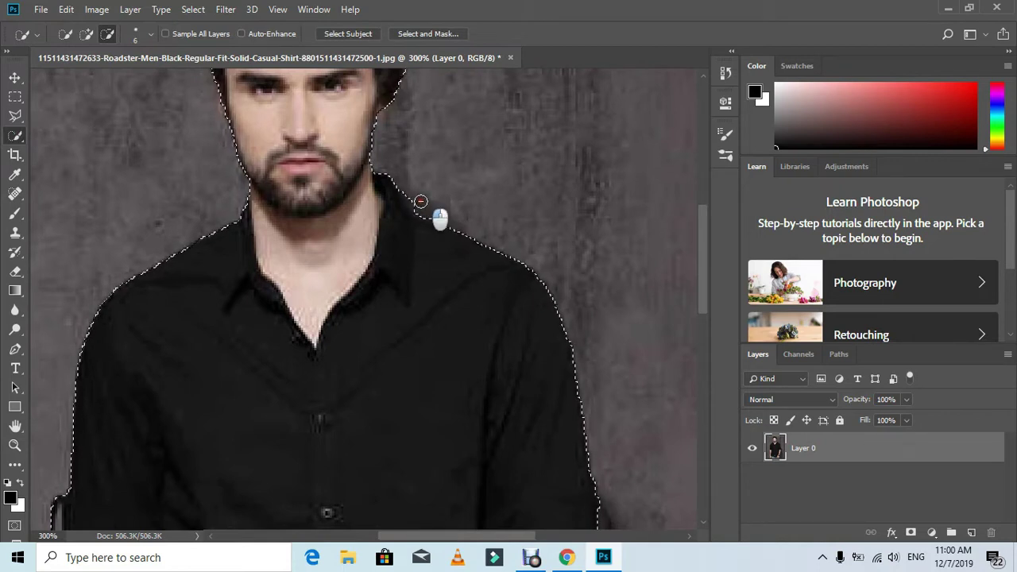
pyautogui.keyDown('alt'); pyautogui.click(443, 215); pyautogui.keyUp('alt')
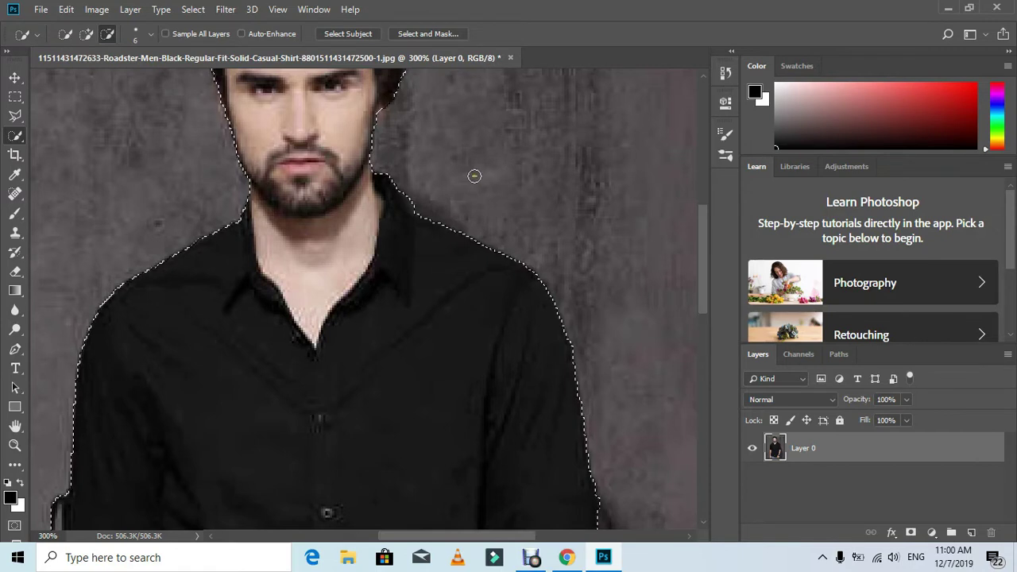
pyautogui.hotkey('ctrl', '0')
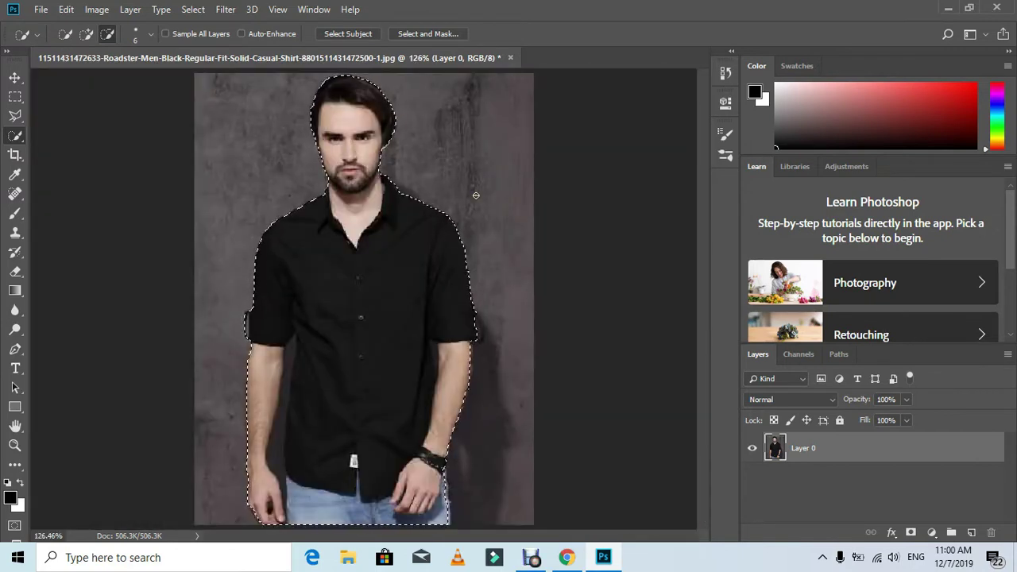
# Copy the selected man to a new layer and add an empty layer between the cutout and the original photo.
pyautogui.hotkey('ctrl', 'j')
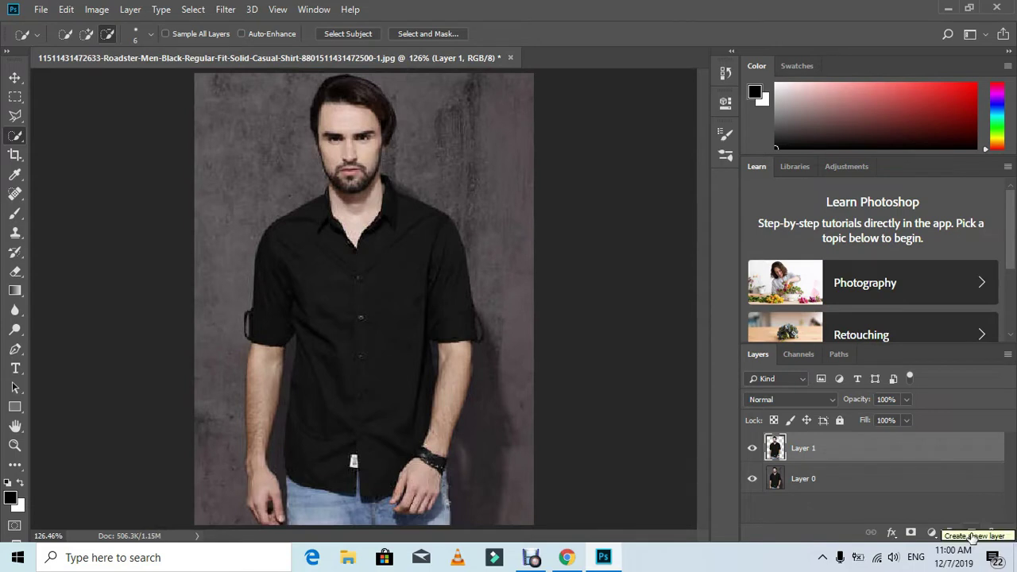
pyautogui.click(971, 532)
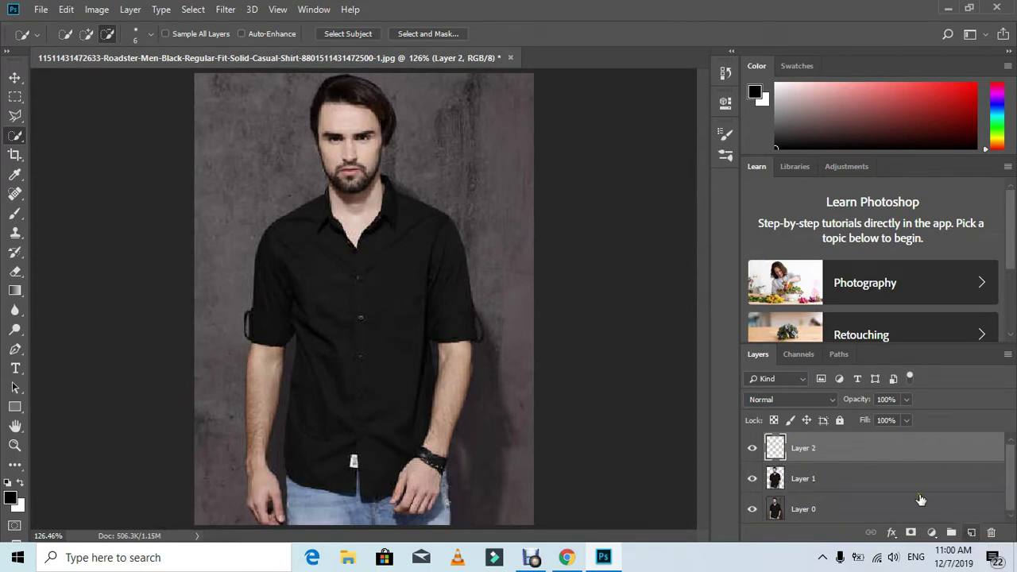
pyautogui.moveTo(832, 450); pyautogui.dragTo(822, 486)
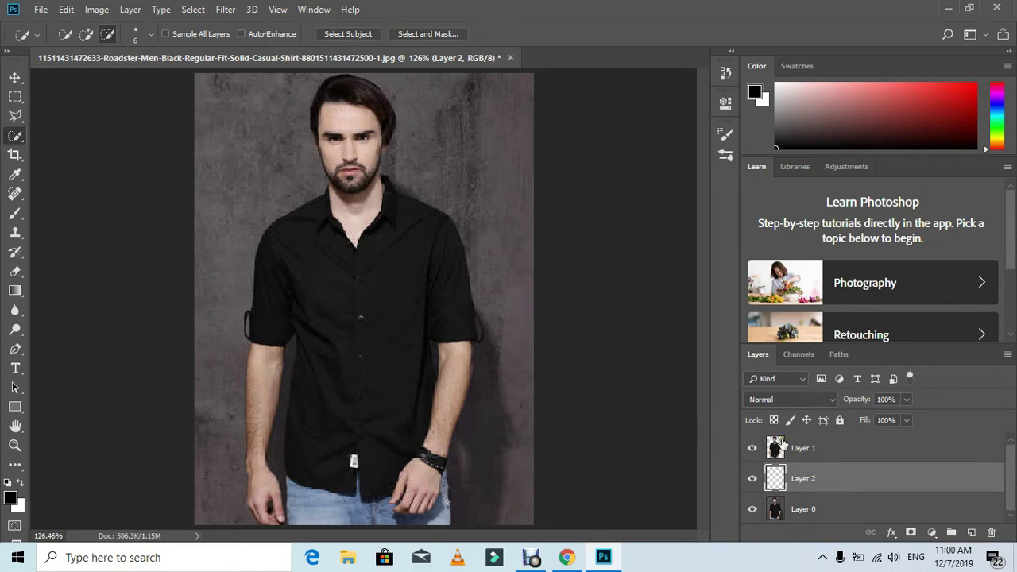
pyautogui.click(799, 450)
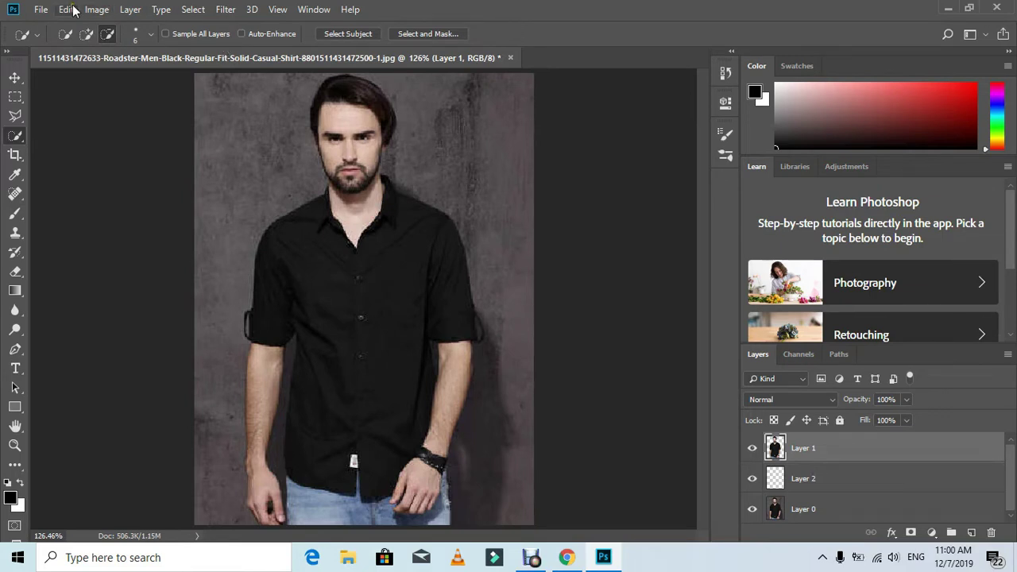
# Crop with the 16 : 9 ratio, extending the canvas around the photo to about 17.35 by 9.75 in.
pyautogui.click(14, 156)
pyautogui.click(112, 36)
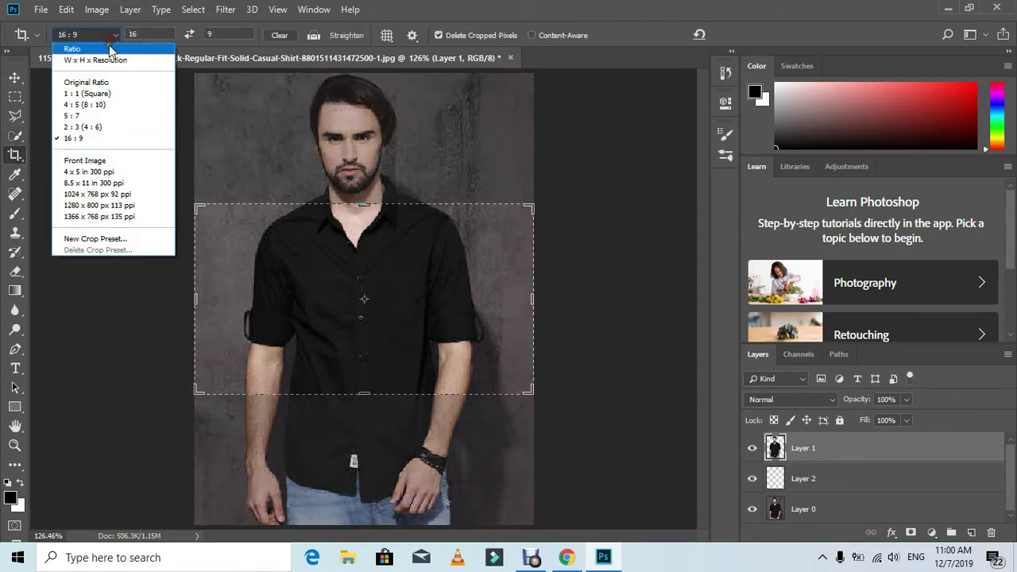
pyautogui.click(77, 139)
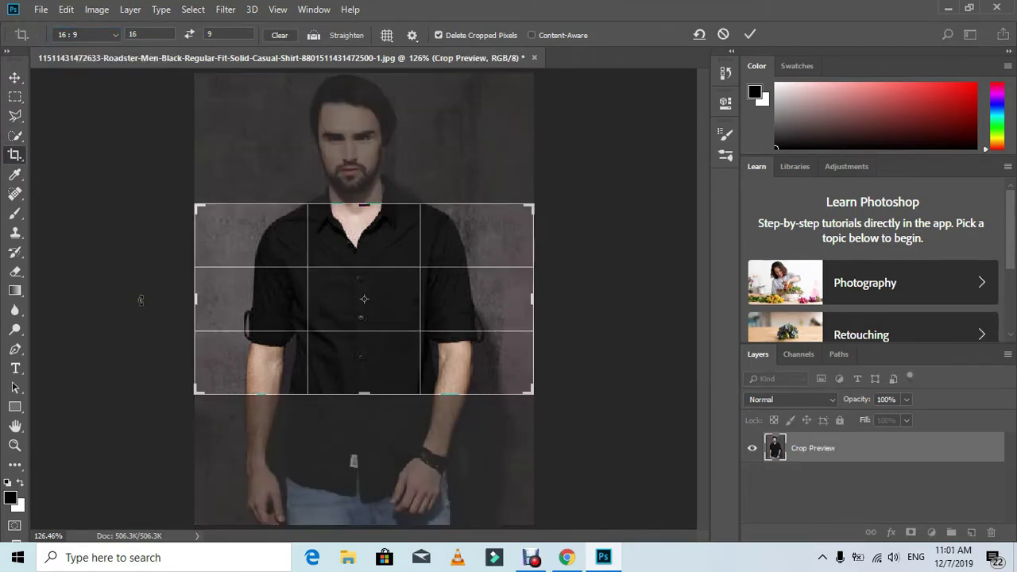
pyautogui.moveTo(191, 300); pyautogui.dragTo(120, 306)
pyautogui.moveTo(365, 441); pyautogui.dragTo(429, 452)
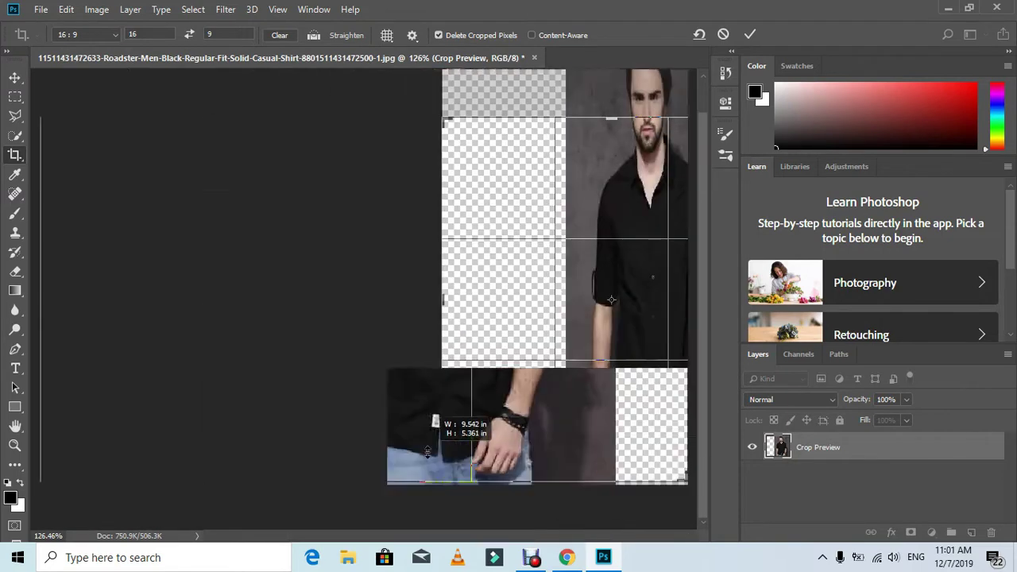
pyautogui.scroll(5, 491, 321)
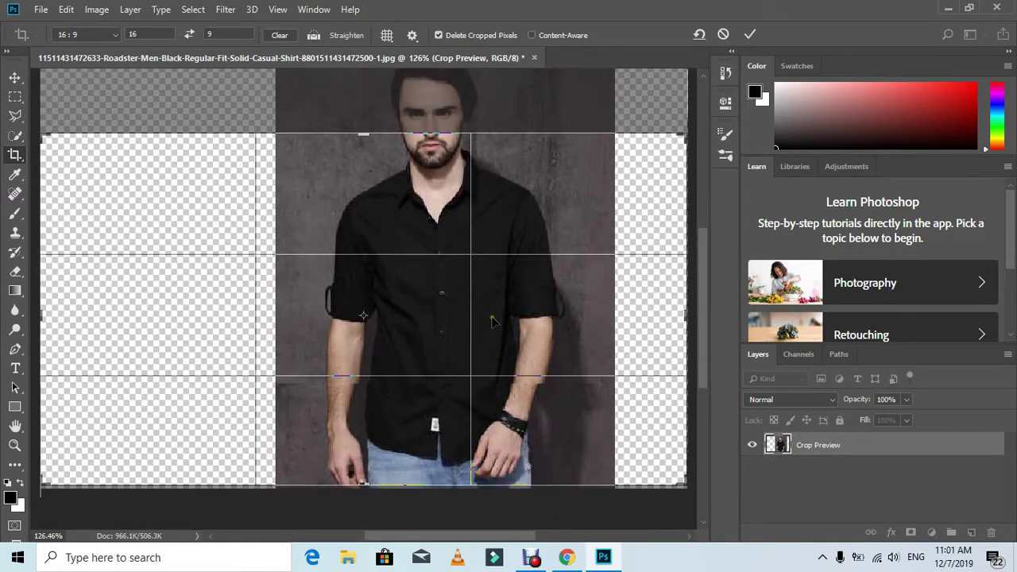
pyautogui.scroll(12, 491, 321)
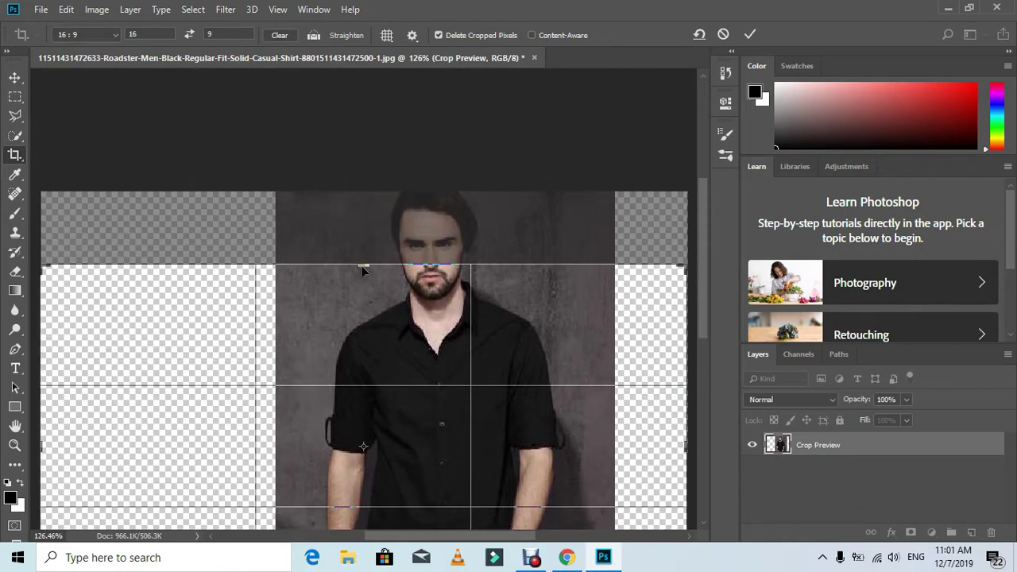
pyautogui.moveTo(364, 324); pyautogui.dragTo(392, 175)
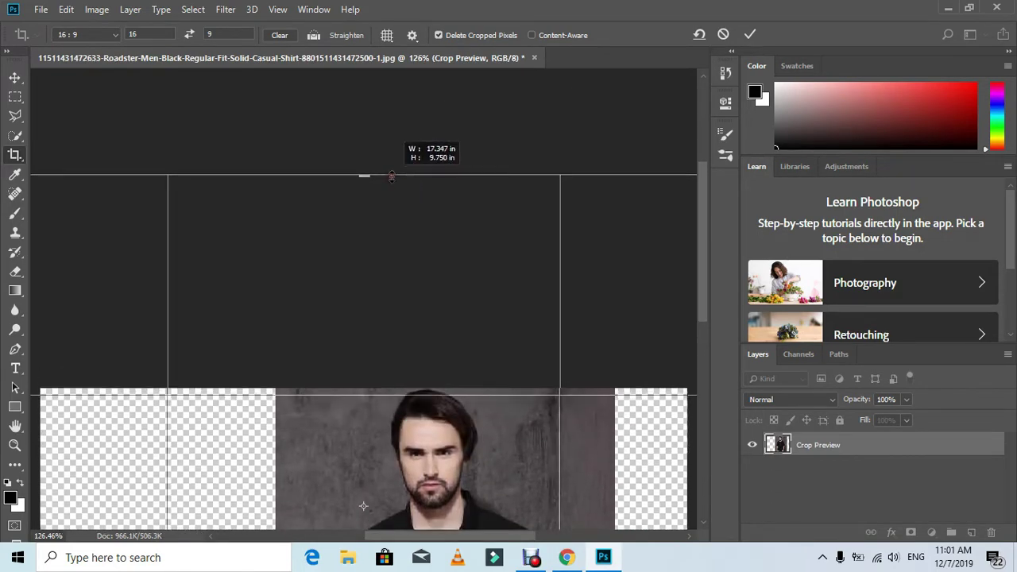
pyautogui.click(750, 36)
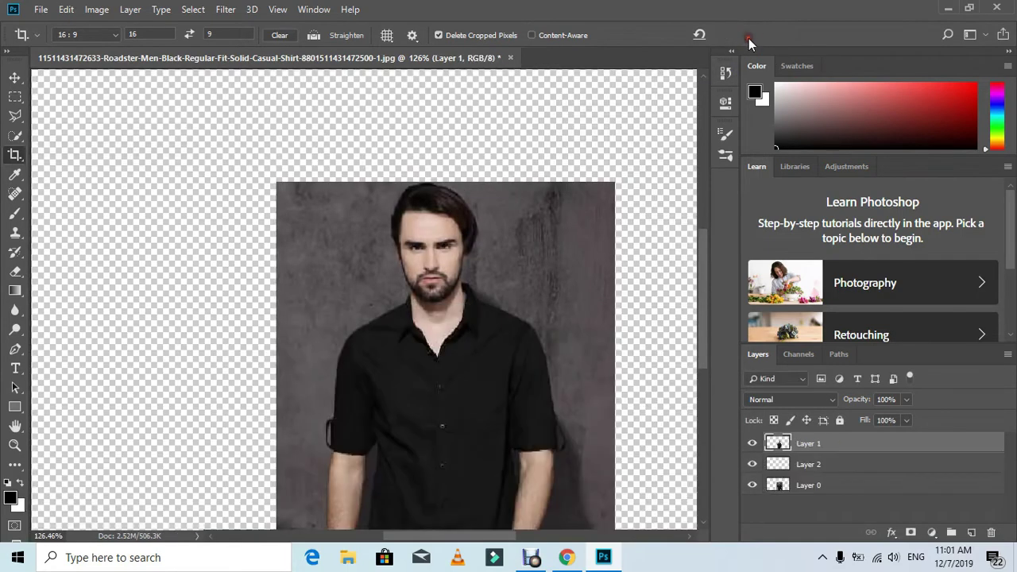
# Fill the empty Layer 2 between the cutout and the original photo with the white background colour.
pyautogui.click(811, 466)
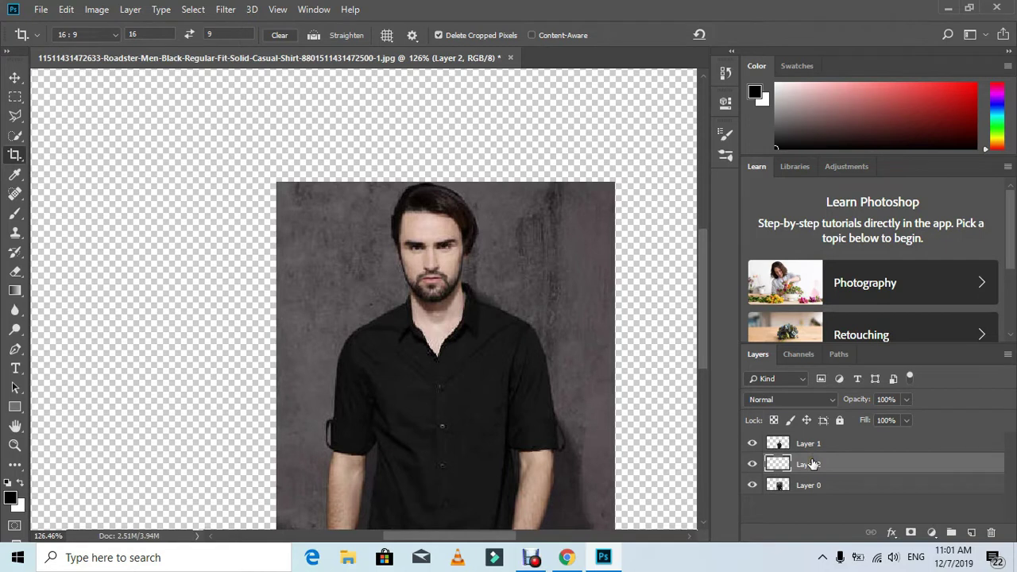
pyautogui.hotkey('ctrl', 'BackSpace')
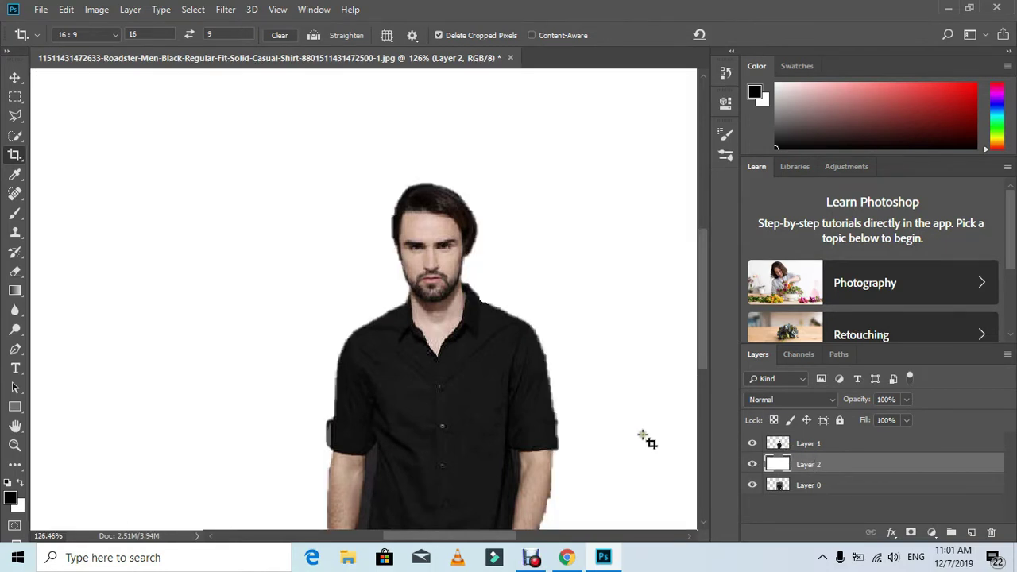
# Open the cutout on Layer 1 in Select and Mask, compare the view modes and set the view to Onion Skin.
pyautogui.click(798, 449)
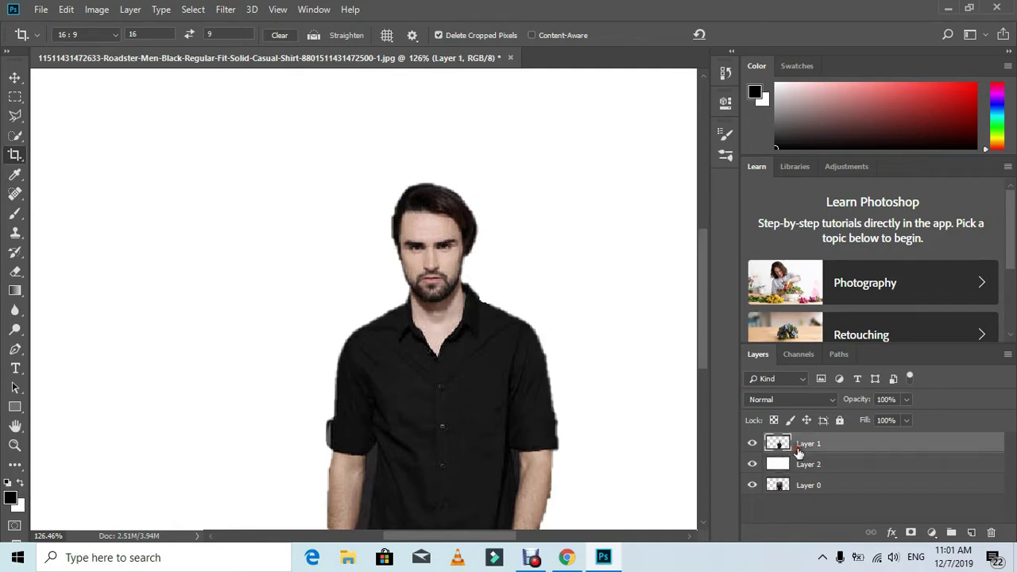
pyautogui.click(16, 141)
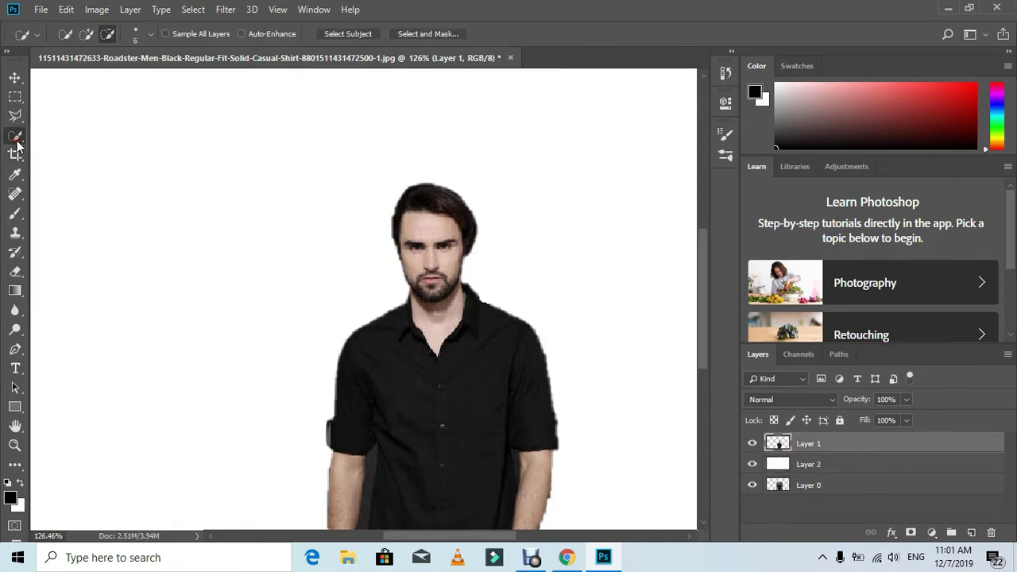
pyautogui.click(419, 34)
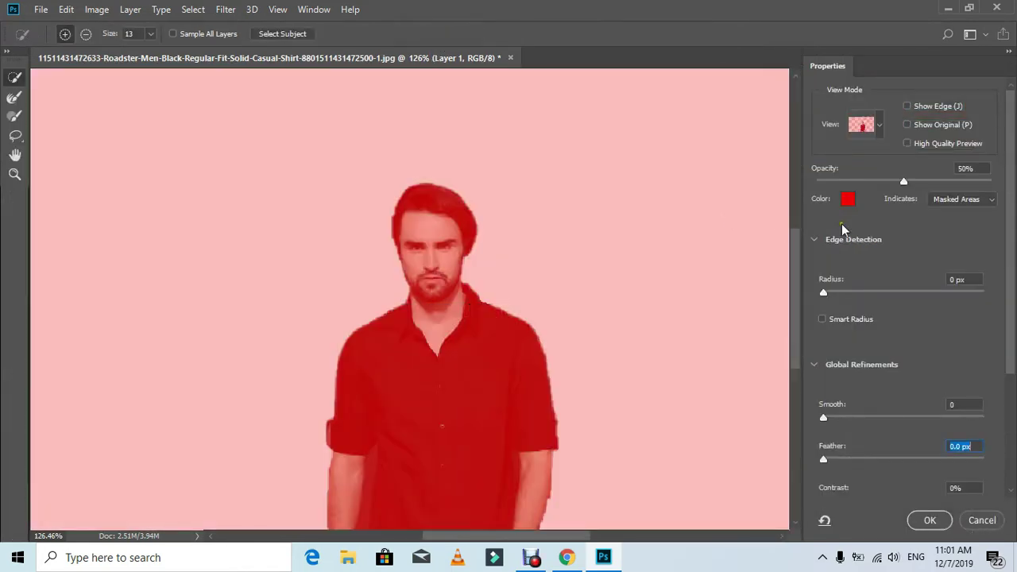
pyautogui.click(879, 126)
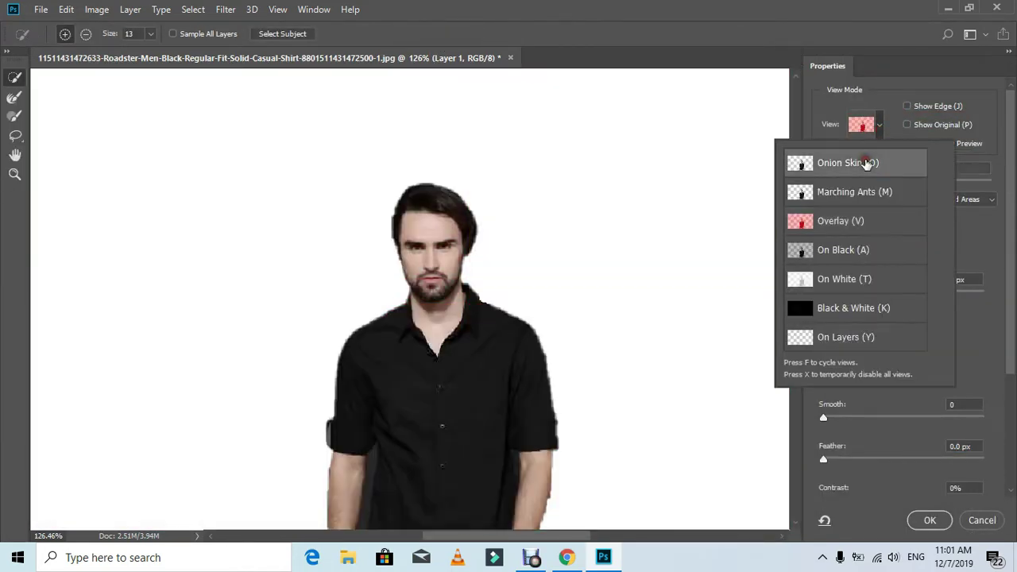
pyautogui.click(866, 164)
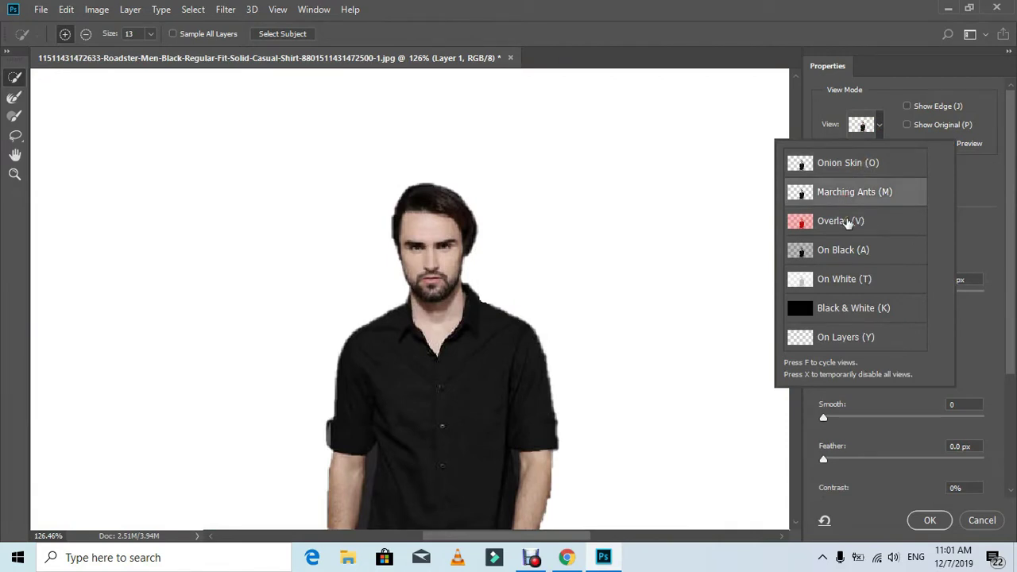
pyautogui.click(847, 309)
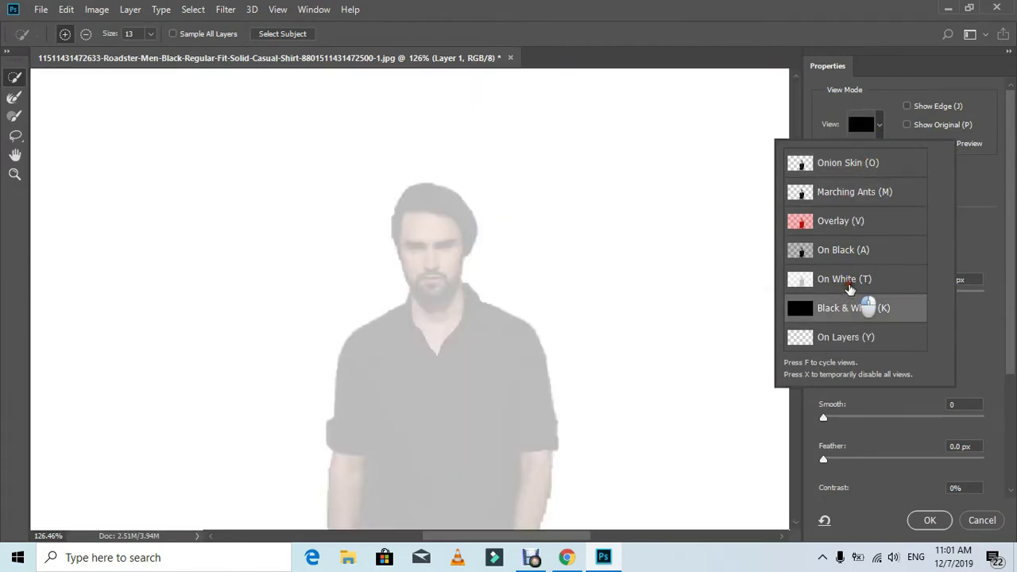
pyautogui.click(851, 165)
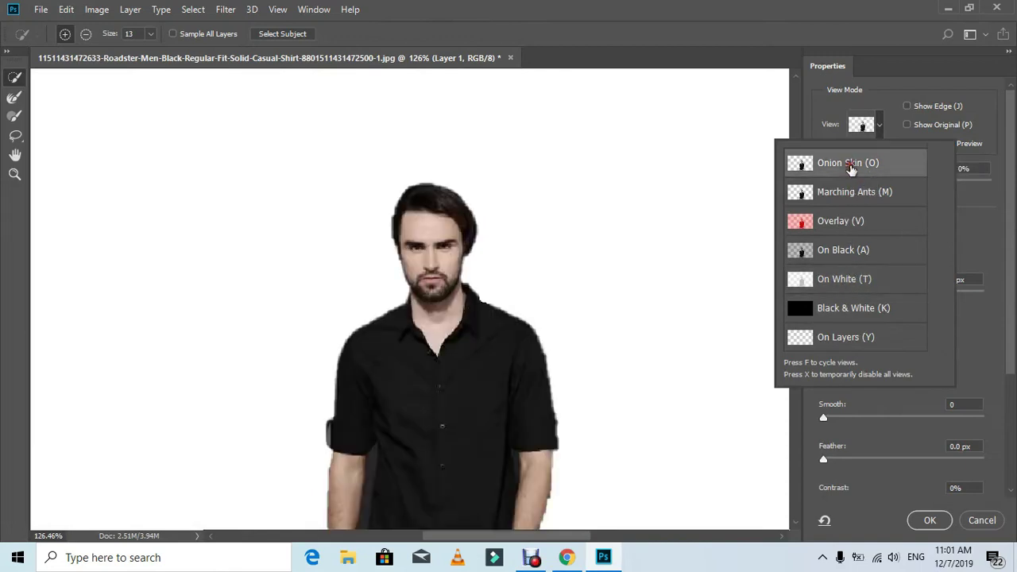
pyautogui.click(997, 227)
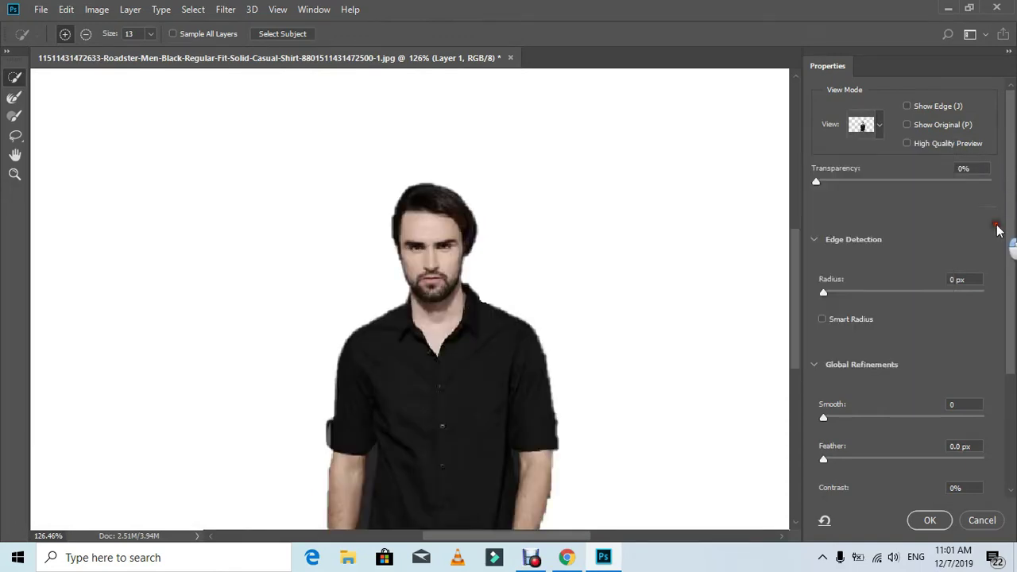
# Set Smooth to 9 and Feather to 5.0 px, brush over the man's sleeve, shoulder and collar edges, and apply the refinement as a layer mask.
pyautogui.click(866, 459)
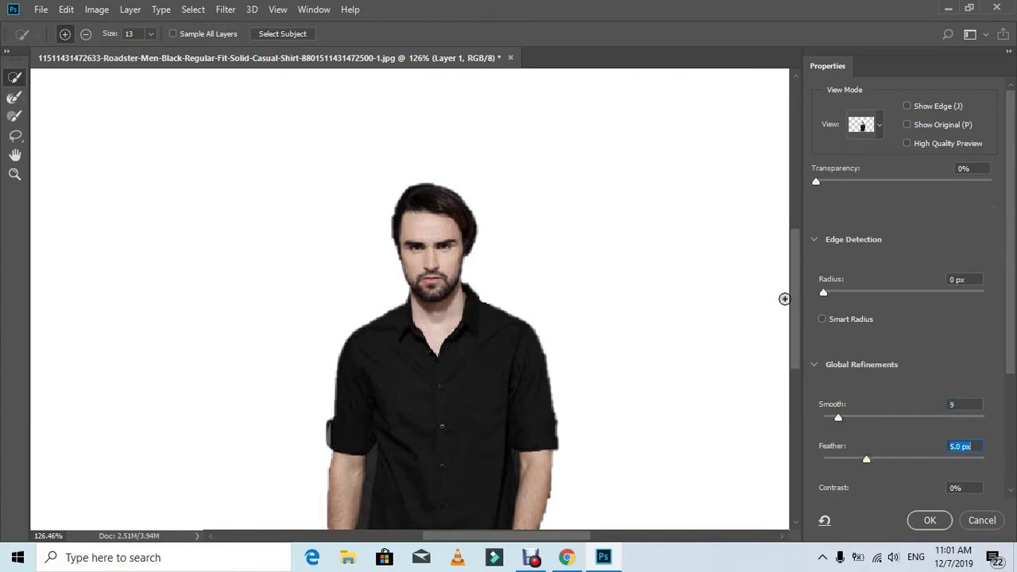
pyautogui.click(791, 307)
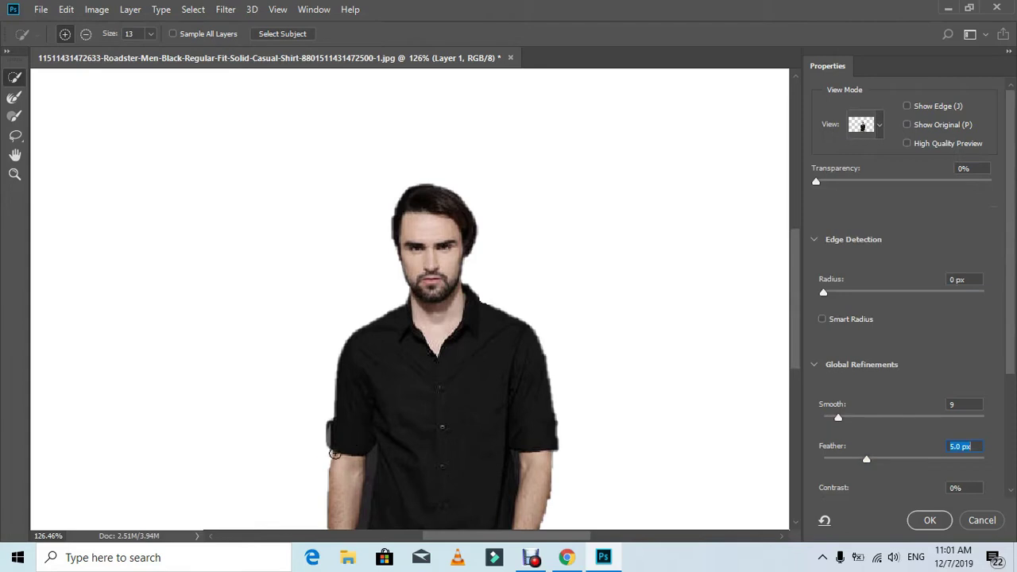
pyautogui.moveTo(331, 411)
pyautogui.mouseDown()
pyautogui.moveTo(373, 315)
pyautogui.moveTo(399, 304)
pyautogui.moveTo(339, 347)
pyautogui.moveTo(326, 449)
pyautogui.mouseUp()
pyautogui.moveTo(403, 276)
pyautogui.mouseDown()
pyautogui.moveTo(390, 230)
pyautogui.moveTo(405, 192)
pyautogui.moveTo(435, 181)
pyautogui.moveTo(456, 191)
pyautogui.moveTo(476, 221)
pyautogui.moveTo(464, 293)
pyautogui.moveTo(546, 353)
pyautogui.moveTo(565, 456)
pyautogui.mouseUp()
pyautogui.moveTo(484, 299); pyautogui.dragTo(463, 282)
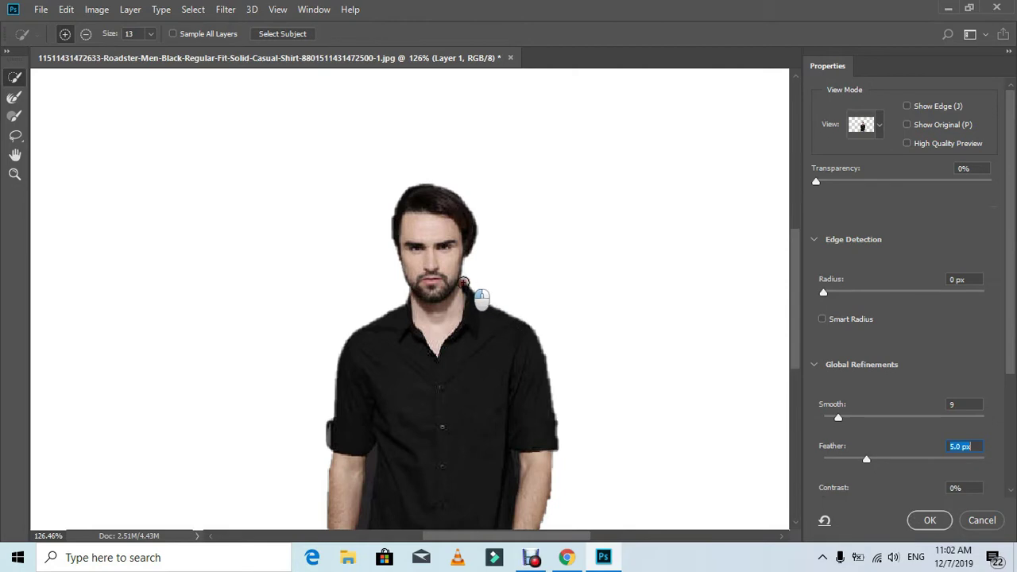
pyautogui.click(929, 519)
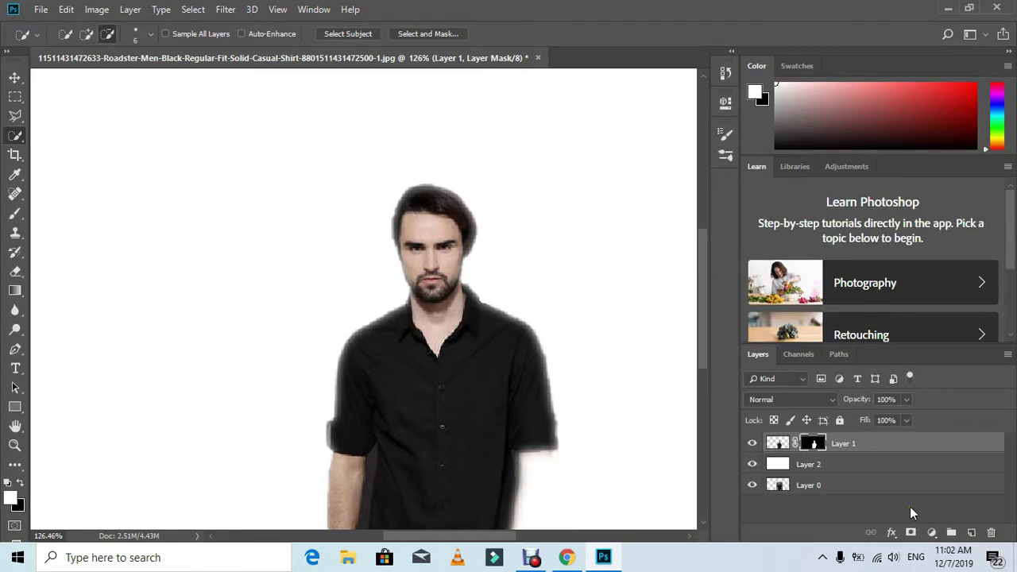
# Delete the lower part of the man on Layer 1 below the upper sleeves with a rectangular selection, then deselect.
pyautogui.click(778, 444)
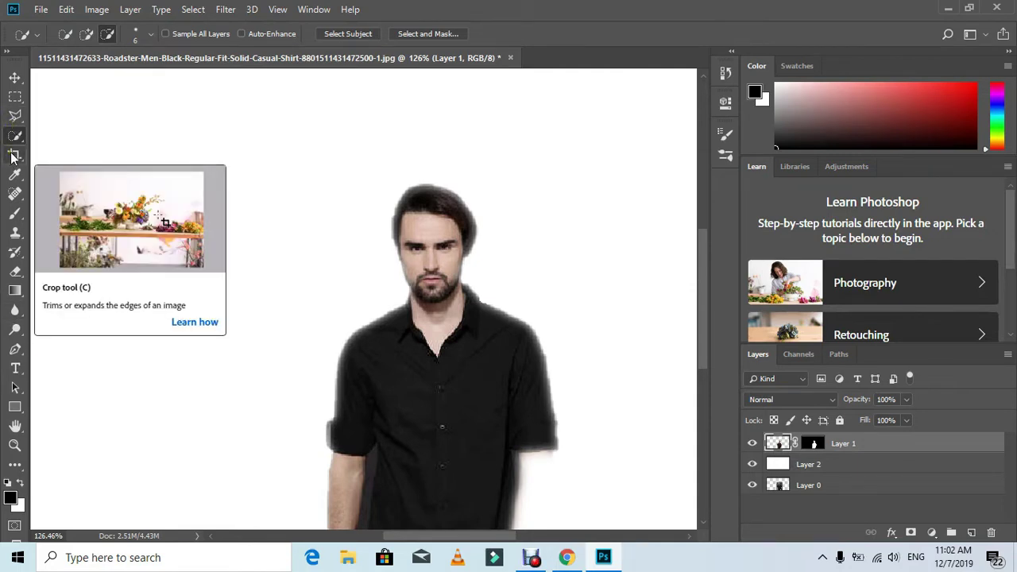
pyautogui.click(17, 95)
pyautogui.scroll(-5, 410, 342)
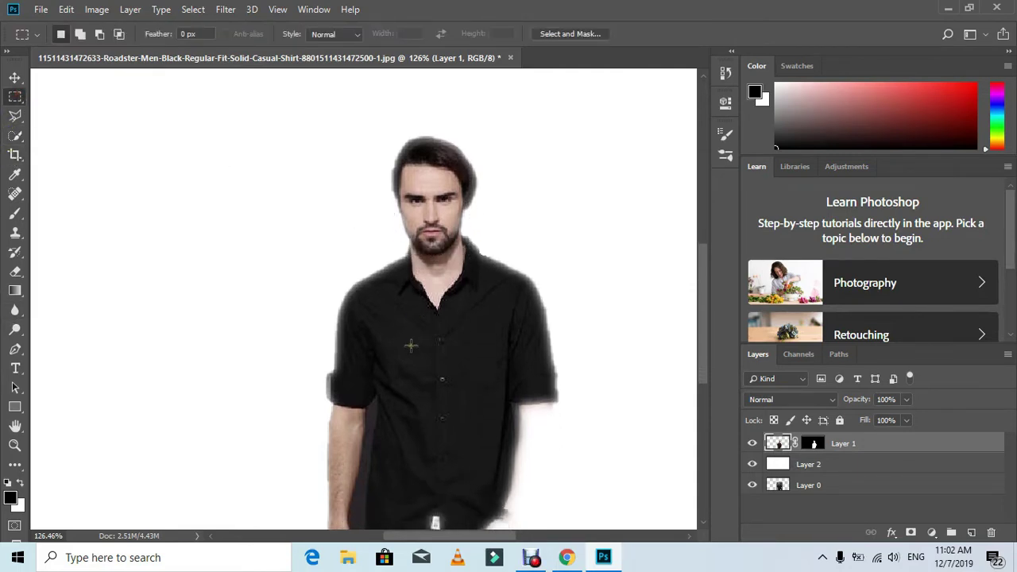
pyautogui.scroll(-3, 410, 345)
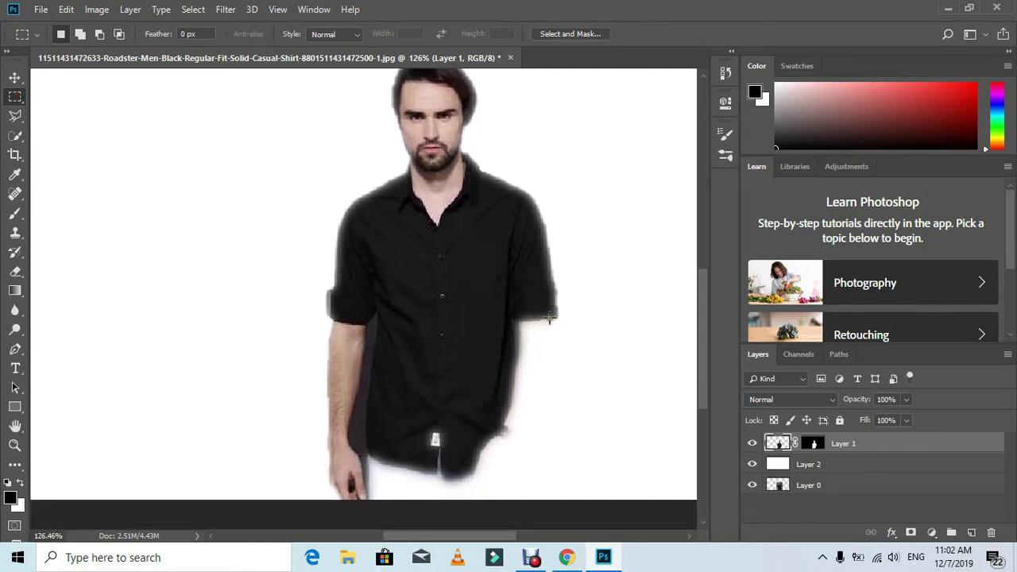
pyautogui.moveTo(567, 310); pyautogui.dragTo(257, 518)
pyautogui.press('Delete')
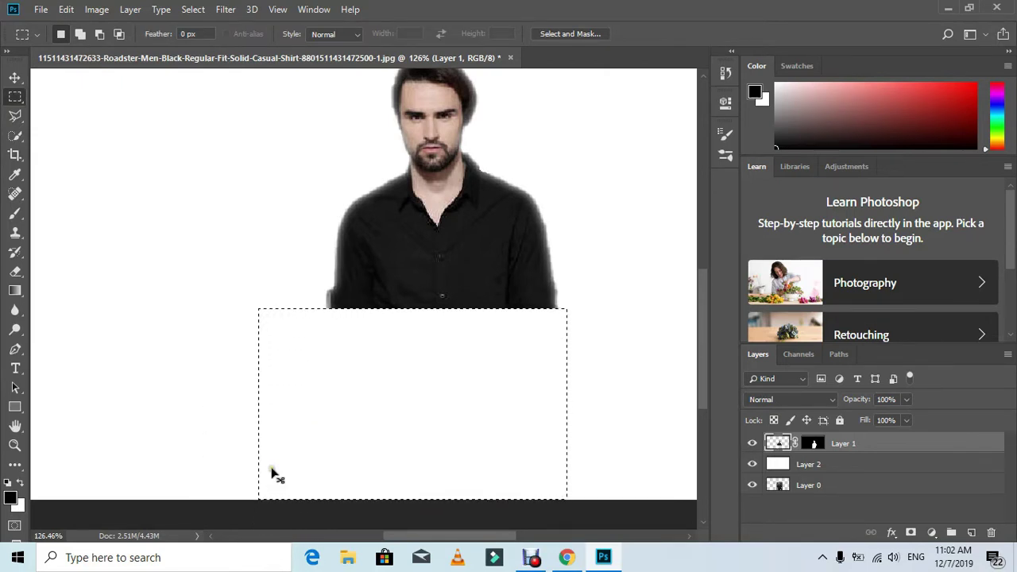
pyautogui.hotkey('ctrl', 'd')
pyautogui.scroll(2, 357, 278)
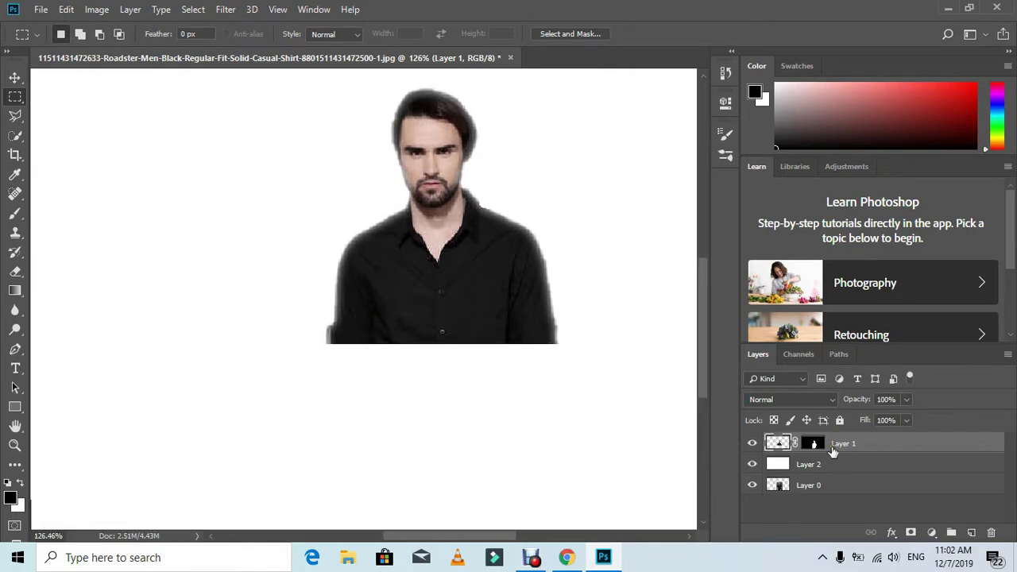
# Refine Layer 1's mask in Select and Mask with Smooth 13, Feather 9.8 px and a short brush stroke at the cutout's lower edge.
pyautogui.click(819, 446)
pyautogui.doubleClick(818, 444)
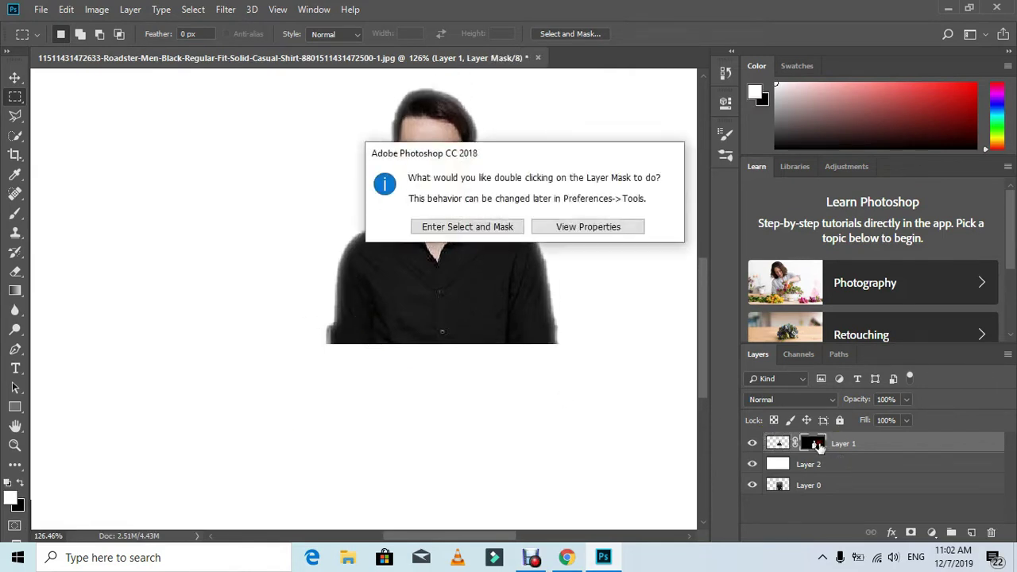
pyautogui.click(514, 228)
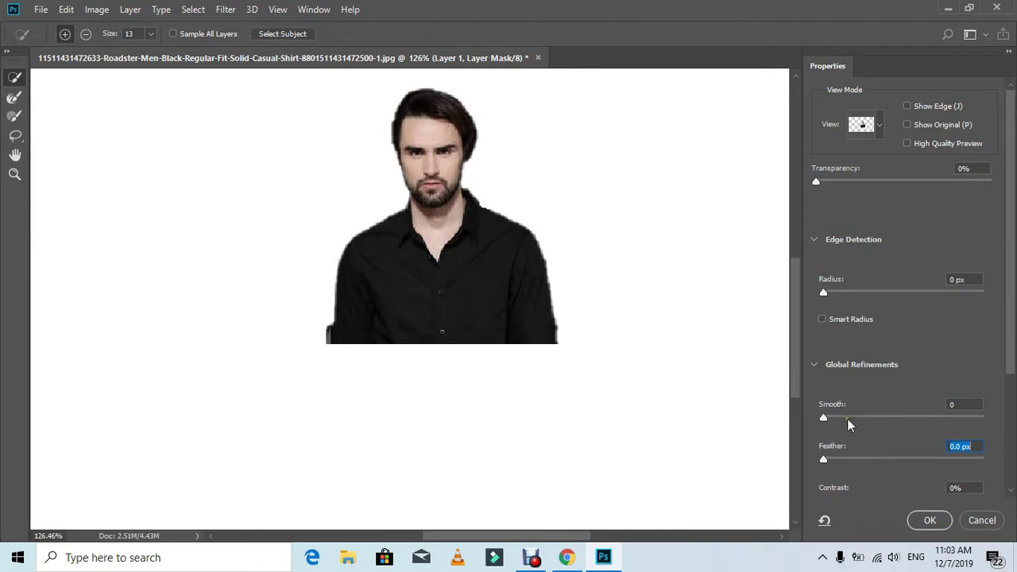
pyautogui.moveTo(827, 417); pyautogui.dragTo(845, 420)
pyautogui.moveTo(824, 459); pyautogui.dragTo(891, 462)
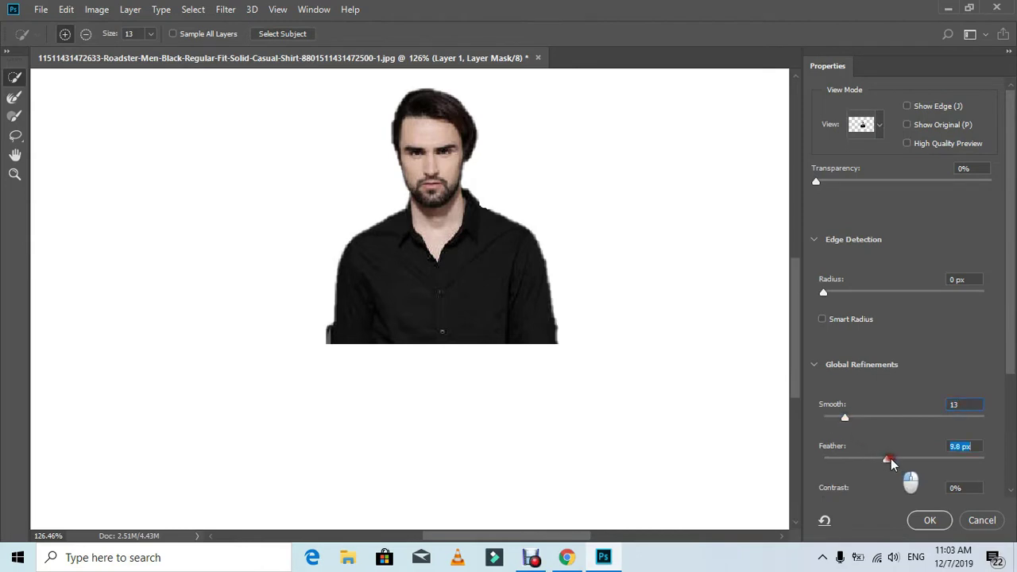
pyautogui.moveTo(330, 344)
pyautogui.mouseDown()
pyautogui.moveTo(558, 348)
pyautogui.moveTo(451, 350)
pyautogui.moveTo(418, 363)
pyautogui.moveTo(317, 342)
pyautogui.moveTo(342, 344)
pyautogui.mouseUp()
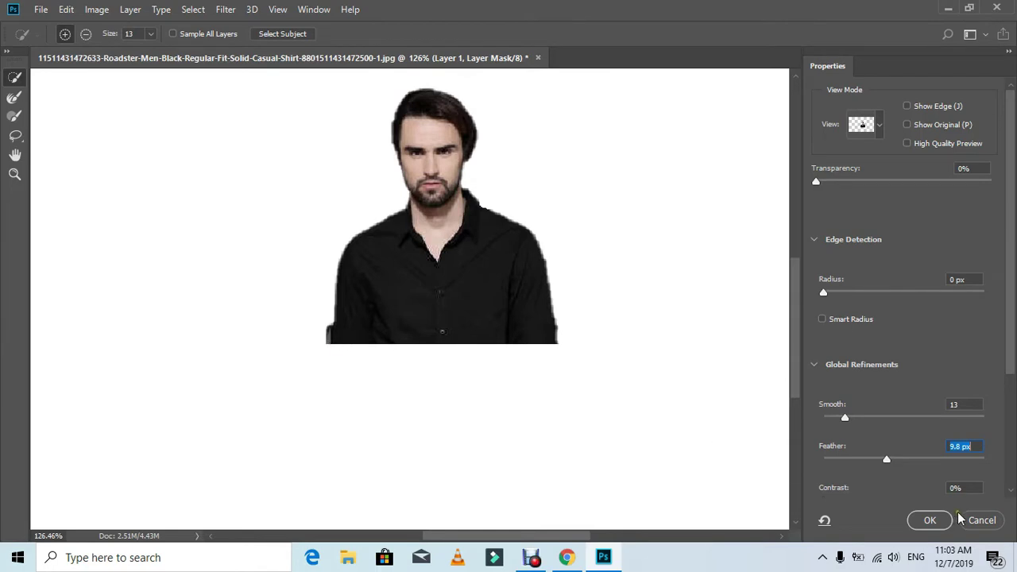
pyautogui.click(929, 521)
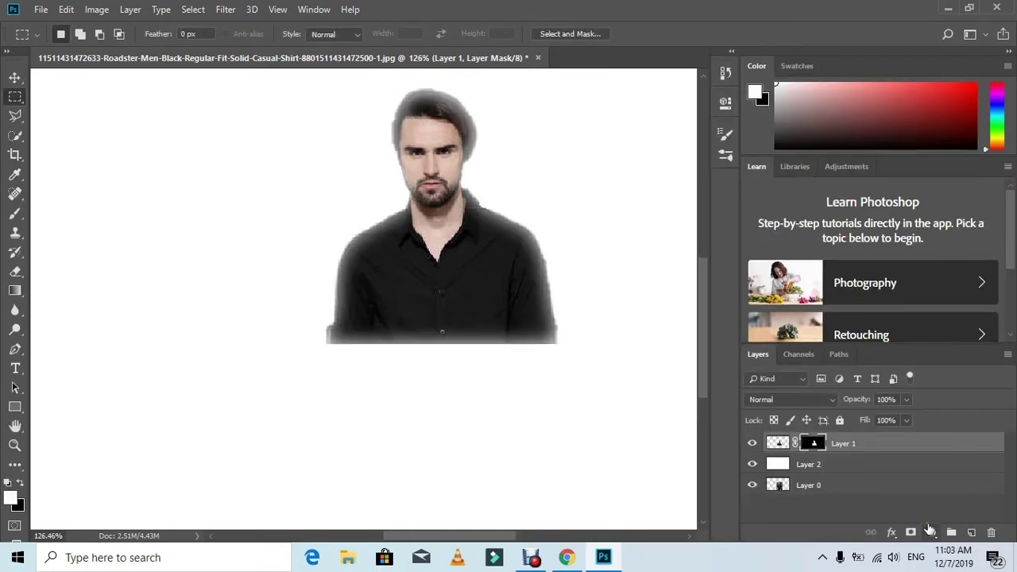
# Duplicate the masked cutout on Layer 1 twice to strengthen its faded edges.
pyautogui.scroll(3, 433, 383)
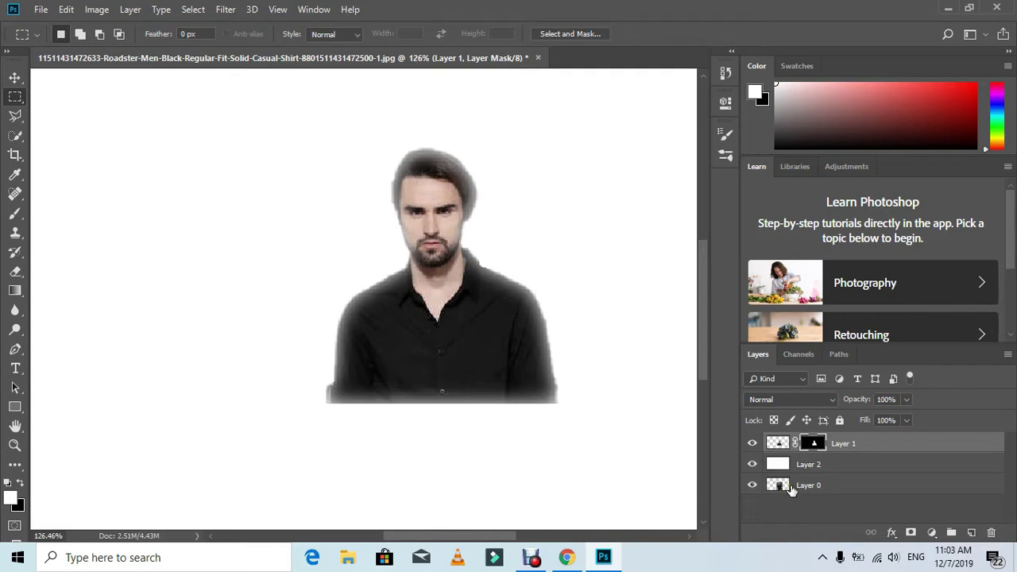
pyautogui.click(778, 443)
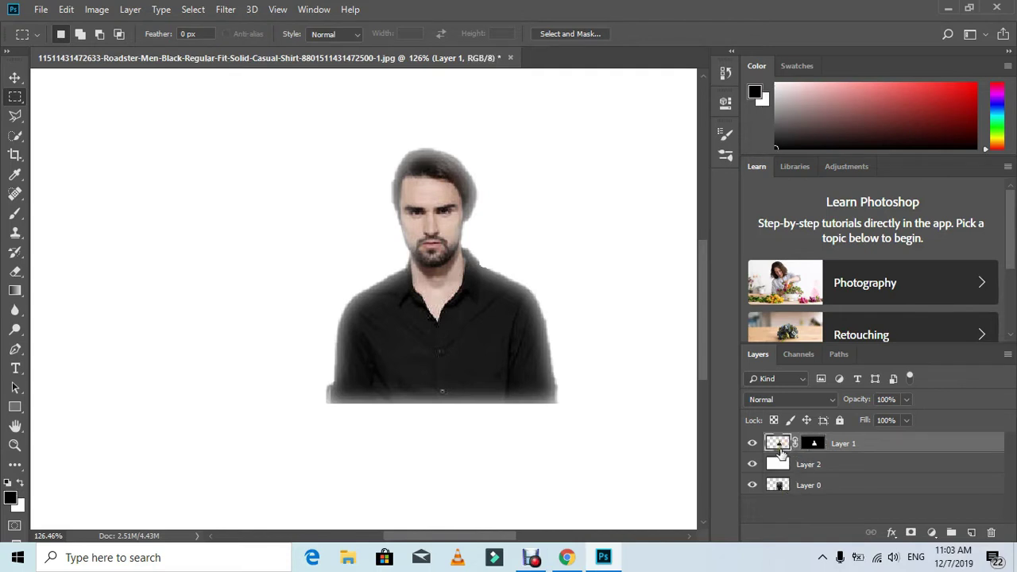
pyautogui.hotkey('ctrl', 'j')
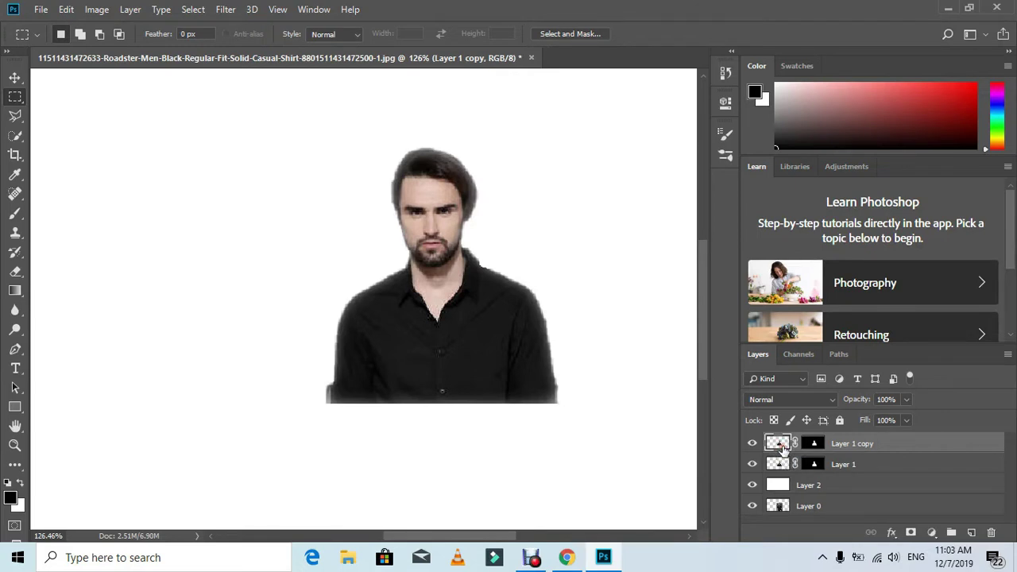
pyautogui.hotkey('ctrl', 'j')
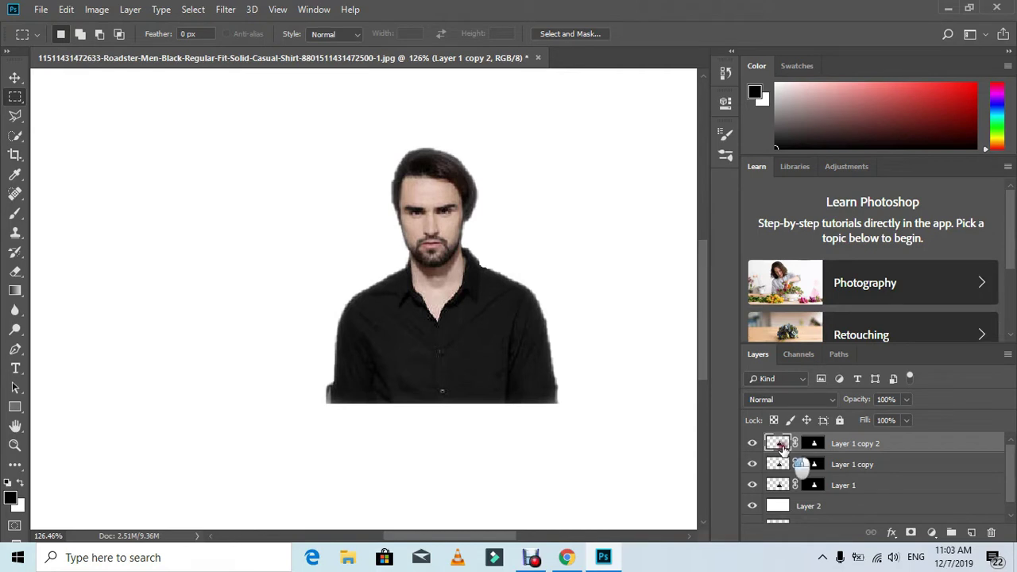
# Duplicate the cutout once more and combine Layer 1 and its three copies into a single rasterized layer by way of a smart object.
pyautogui.hotkey('ctrl', 'j')
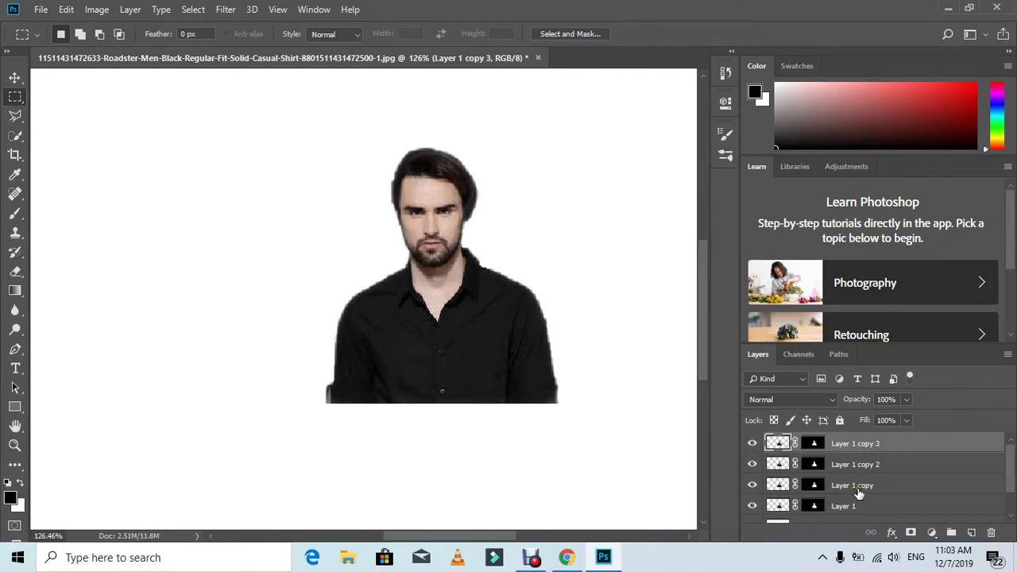
pyautogui.scroll(-2, 853, 497)
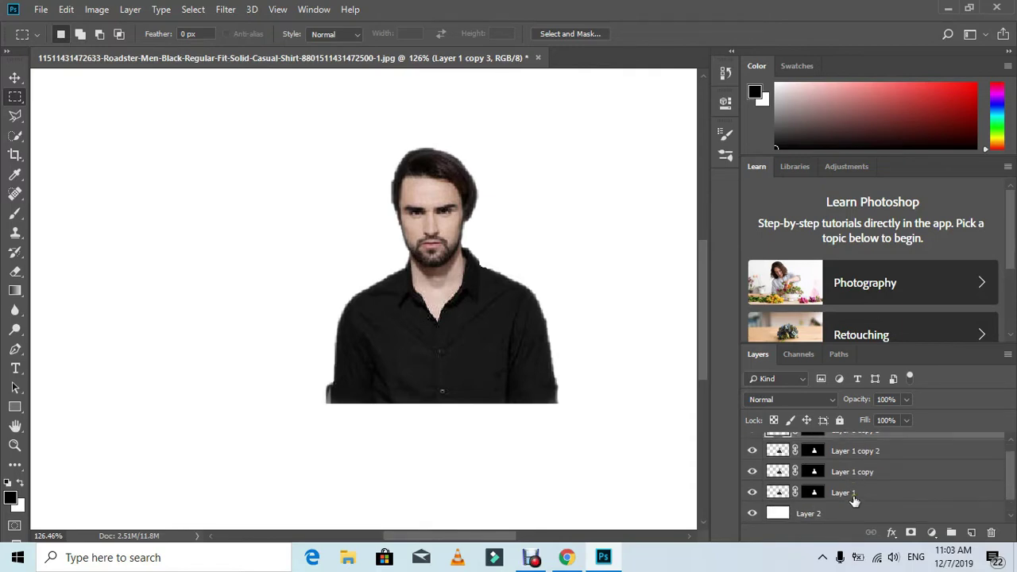
pyautogui.click(852, 496)
pyautogui.scroll(1, 852, 485)
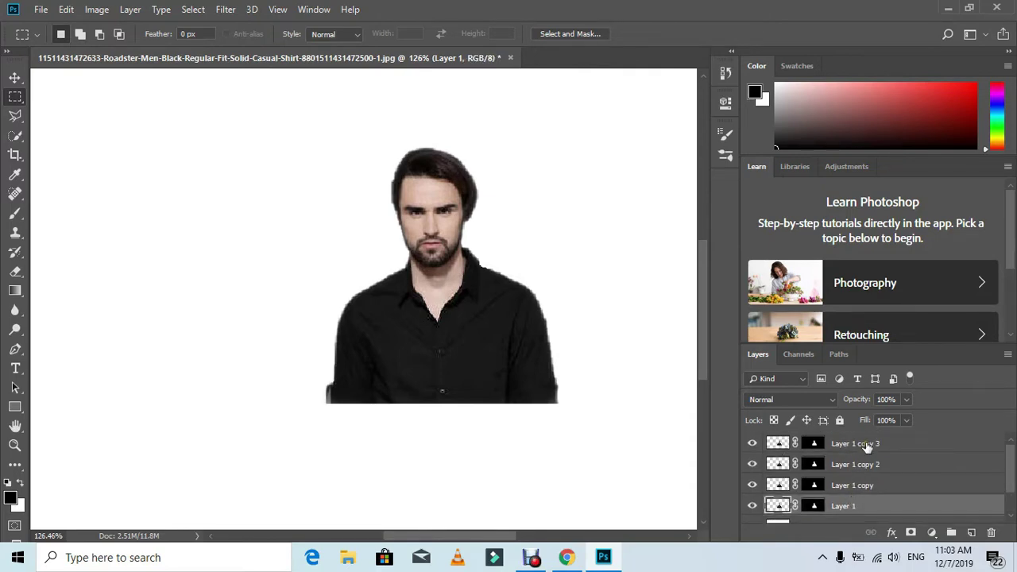
pyautogui.keyDown('shift'); pyautogui.click(867, 445); pyautogui.keyUp('shift')
pyautogui.rightClick(867, 445)
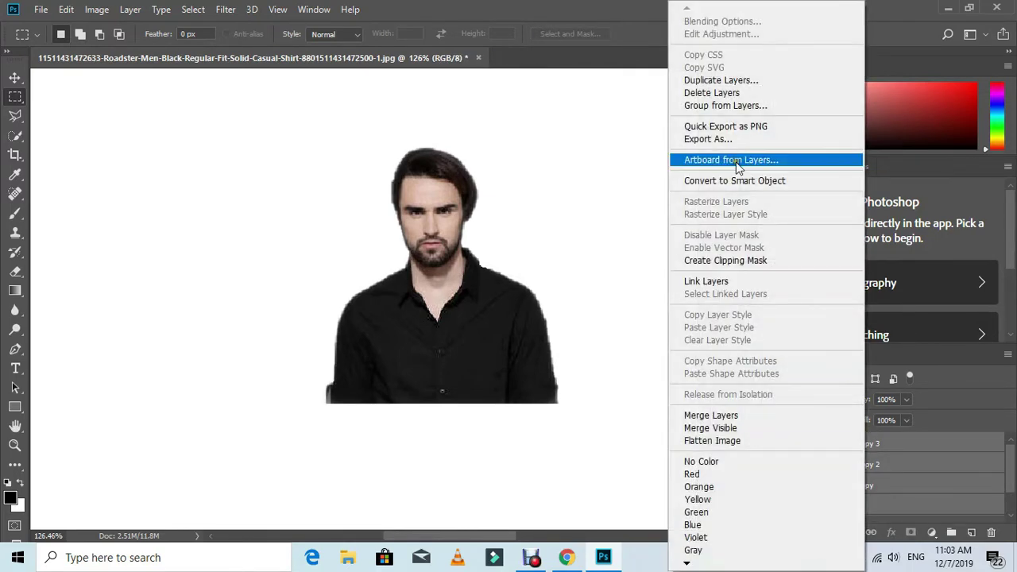
pyautogui.click(730, 181)
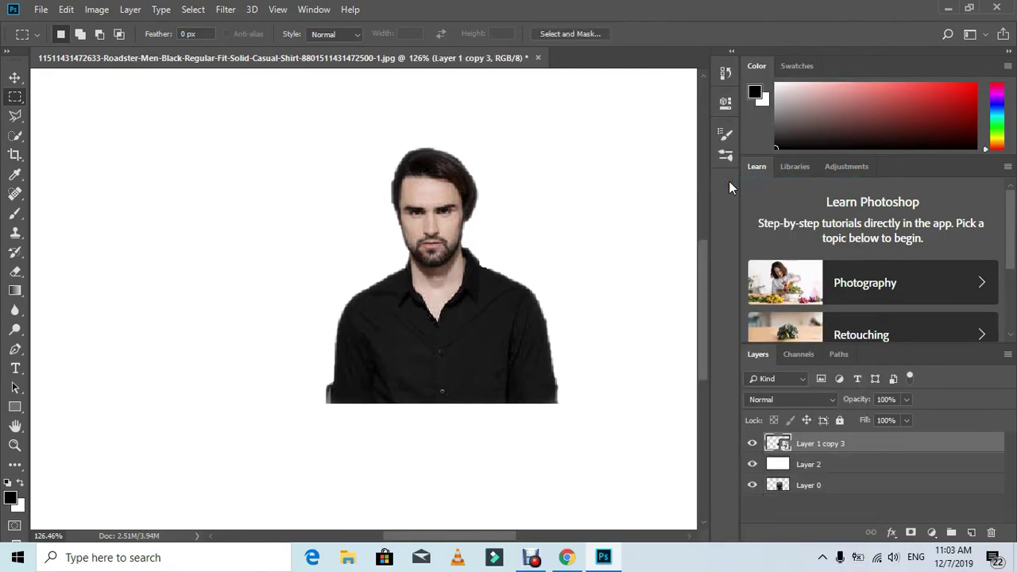
pyautogui.rightClick(828, 447)
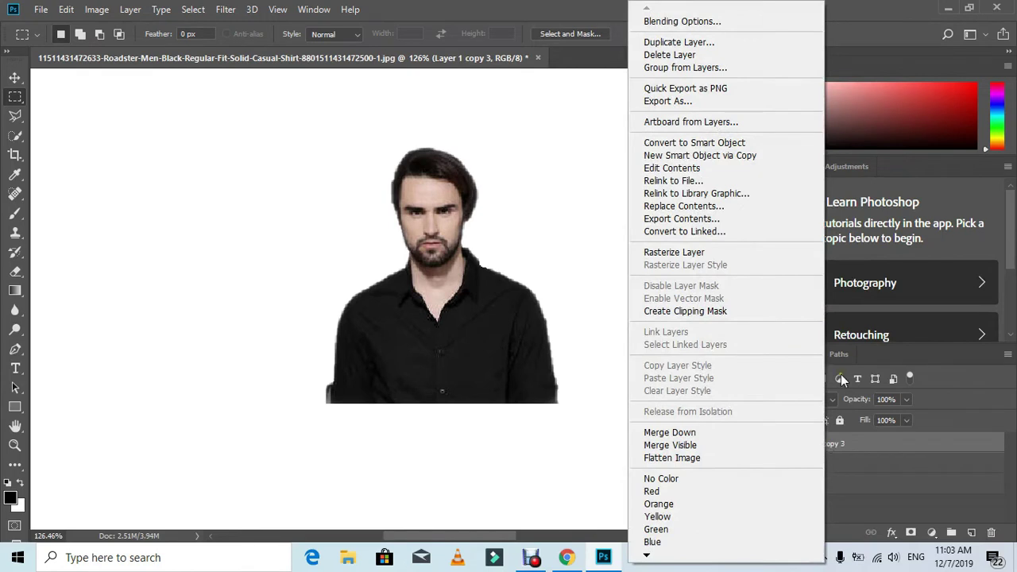
pyautogui.click(698, 254)
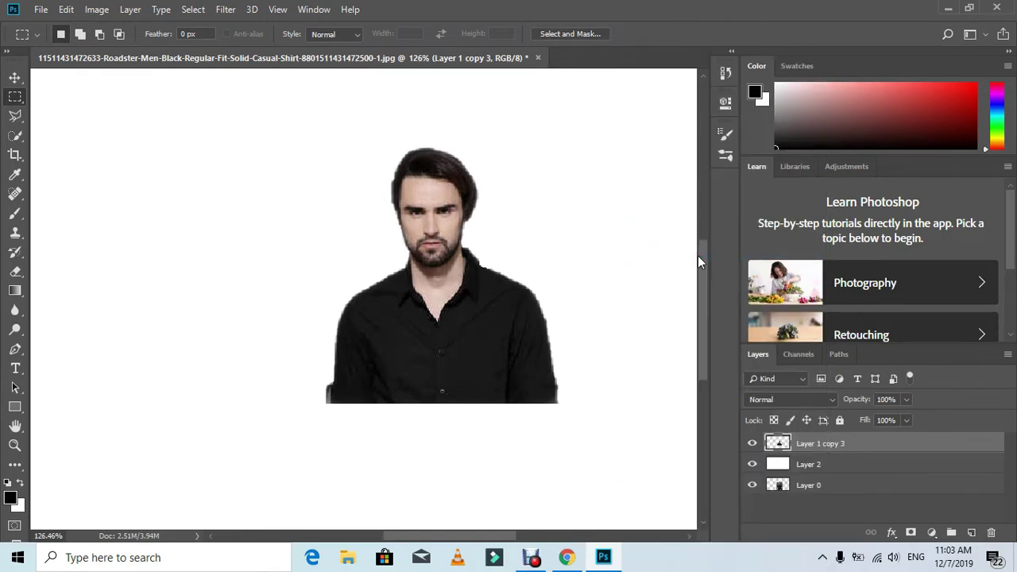
# Erase the man's hair along the crown and one side of his forehead with a soft eraser on Layer 1 copy 3.
pyautogui.click(15, 273)
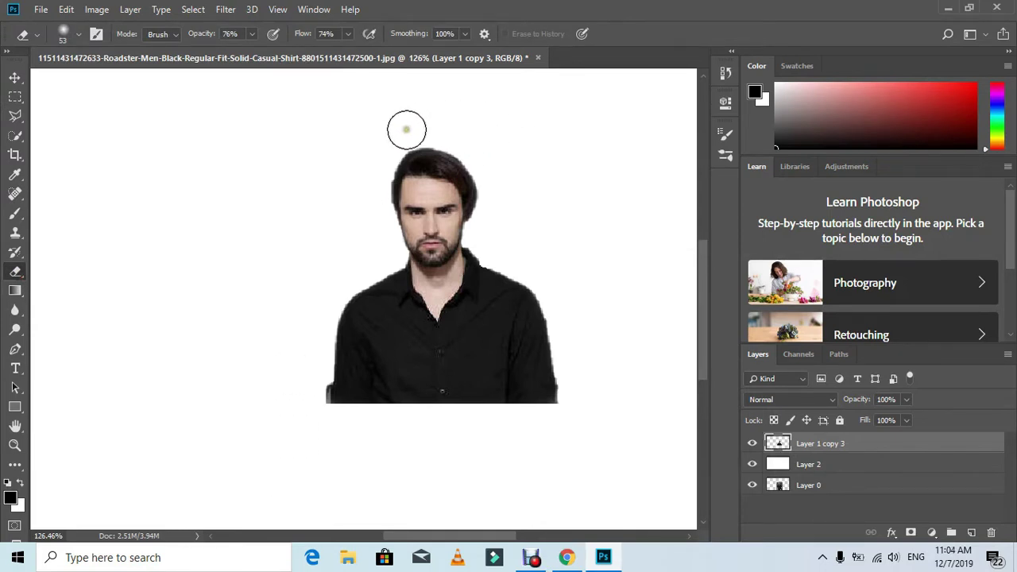
pyautogui.moveTo(410, 134)
pyautogui.mouseDown()
pyautogui.moveTo(469, 125)
pyautogui.moveTo(454, 141)
pyautogui.moveTo(485, 157)
pyautogui.moveTo(478, 171)
pyautogui.moveTo(488, 195)
pyautogui.moveTo(494, 185)
pyautogui.moveTo(488, 177)
pyautogui.moveTo(490, 213)
pyautogui.moveTo(474, 165)
pyautogui.moveTo(486, 215)
pyautogui.moveTo(493, 184)
pyautogui.moveTo(480, 164)
pyautogui.moveTo(412, 142)
pyautogui.moveTo(407, 151)
pyautogui.moveTo(468, 169)
pyautogui.moveTo(485, 217)
pyautogui.moveTo(477, 188)
pyautogui.moveTo(440, 147)
pyautogui.moveTo(396, 163)
pyautogui.moveTo(433, 156)
pyautogui.mouseUp()
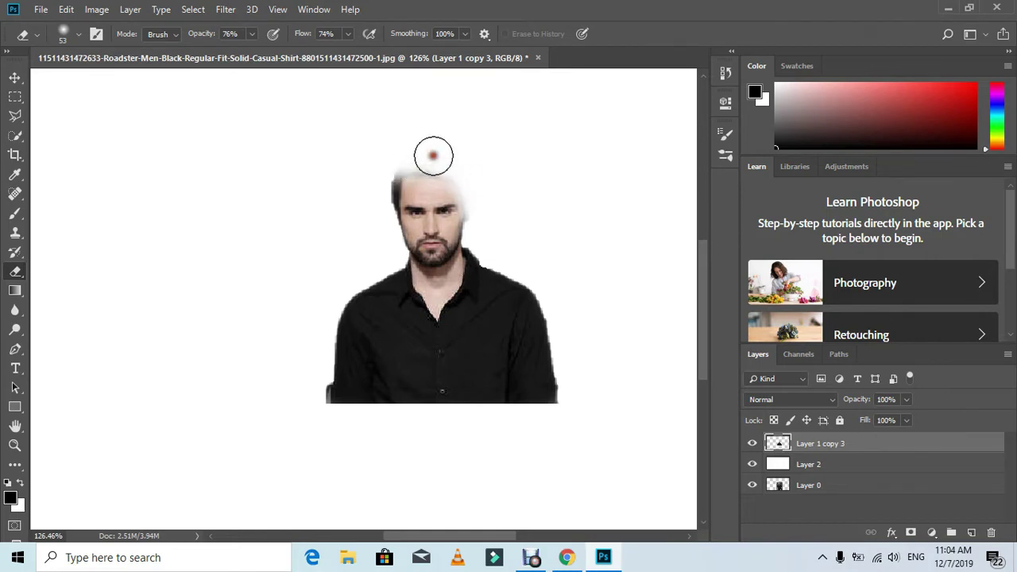
pyautogui.click(481, 198)
pyautogui.click(486, 199)
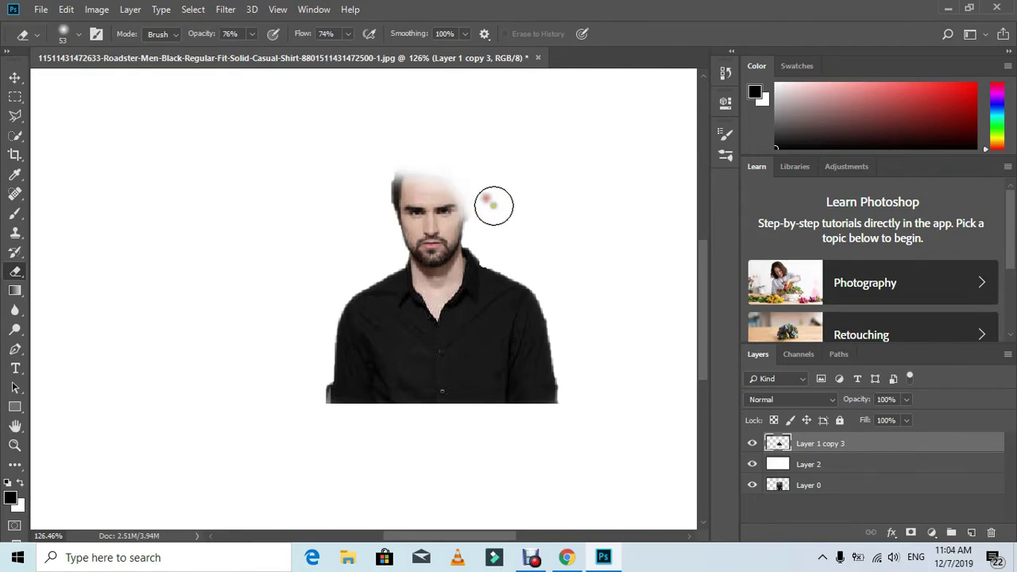
pyautogui.click(406, 154)
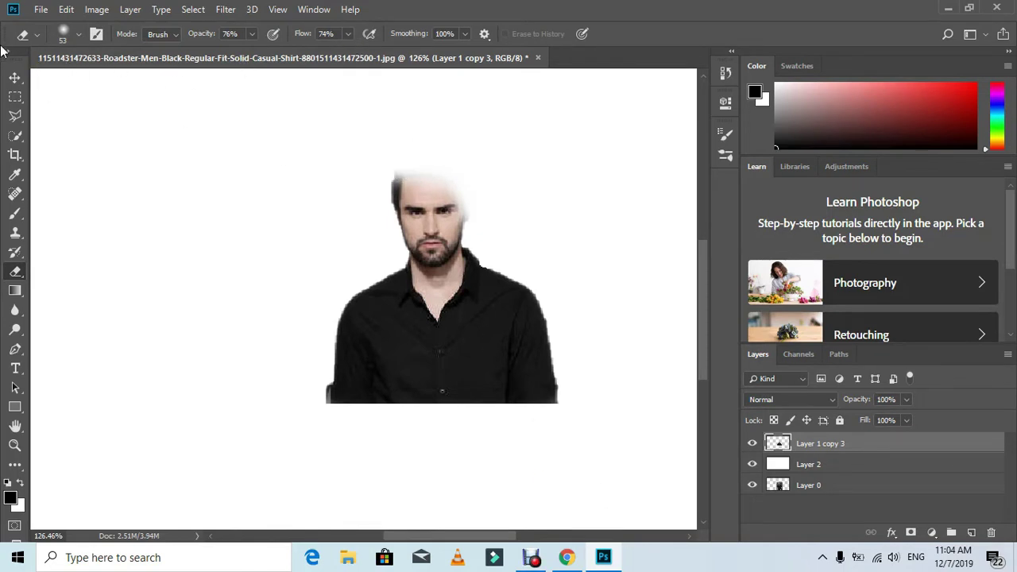
# Open the china-bw-0002 image and bring it into the portrait document as a new layer above the cutout.
pyautogui.click(14, 79)
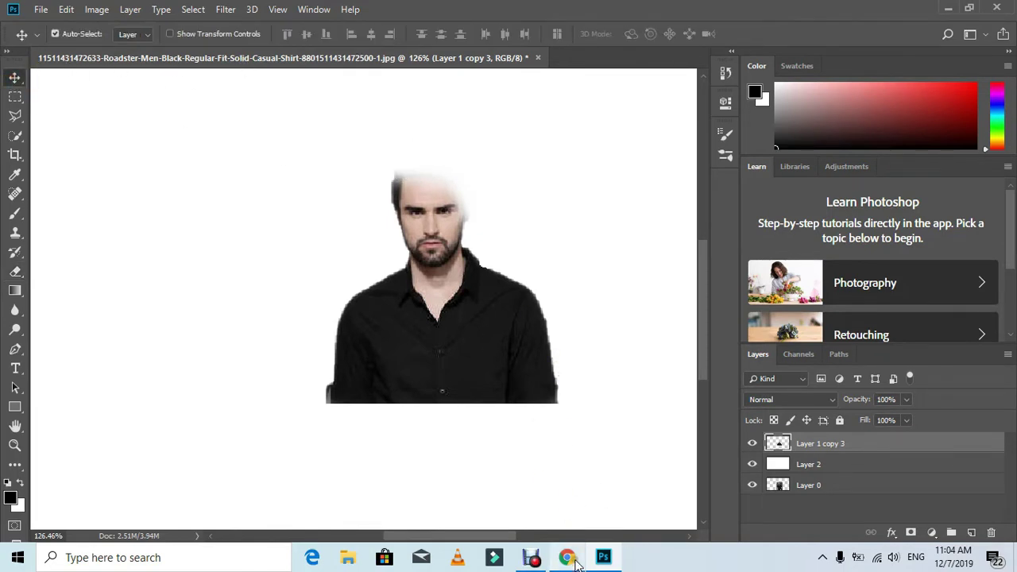
pyautogui.moveTo(582, 397); pyautogui.dragTo(601, 360)
pyautogui.hotkey('shift', 'Down')
pyautogui.hotkey('shift', 'Down')
pyautogui.hotkey('shift', 'Down')
pyautogui.hotkey('shift', 'Down')
pyautogui.hotkey('shift', 'Down')
pyautogui.hotkey('shift', 'Down')
pyautogui.hotkey('shift', 'Down')
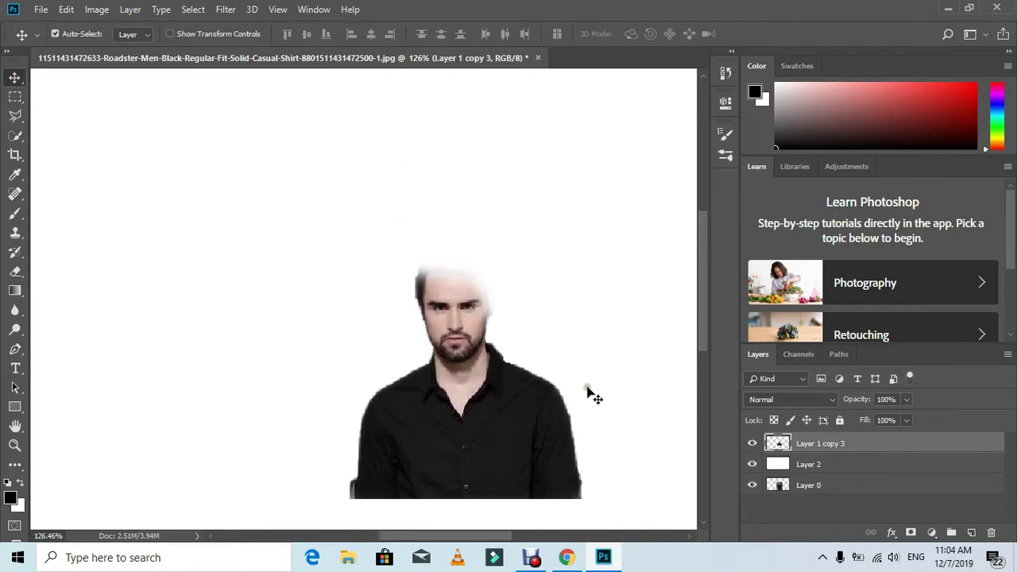
pyautogui.moveTo(554, 561)
pyautogui.click(44, 11)
pyautogui.click(78, 40)
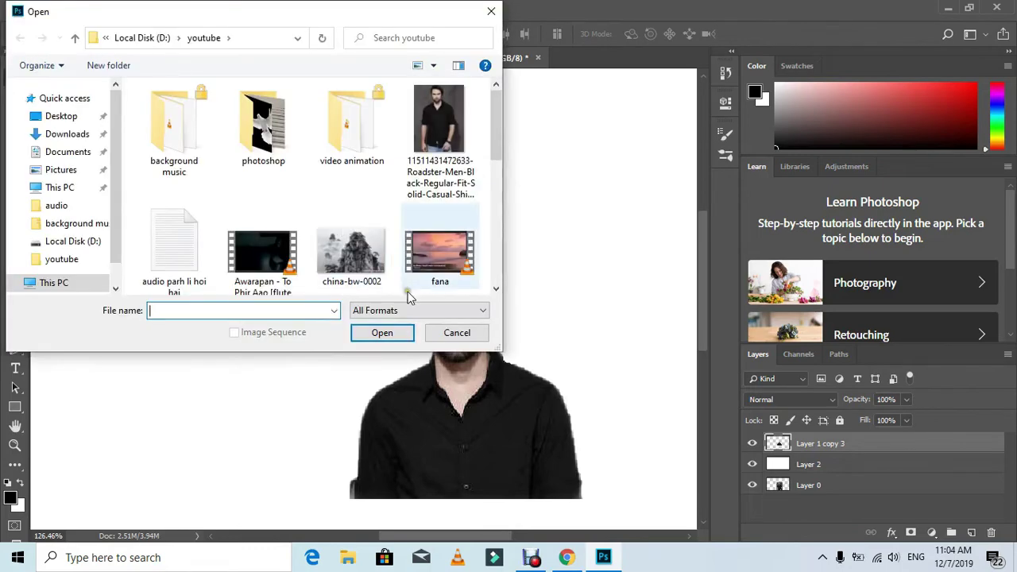
pyautogui.click(380, 267)
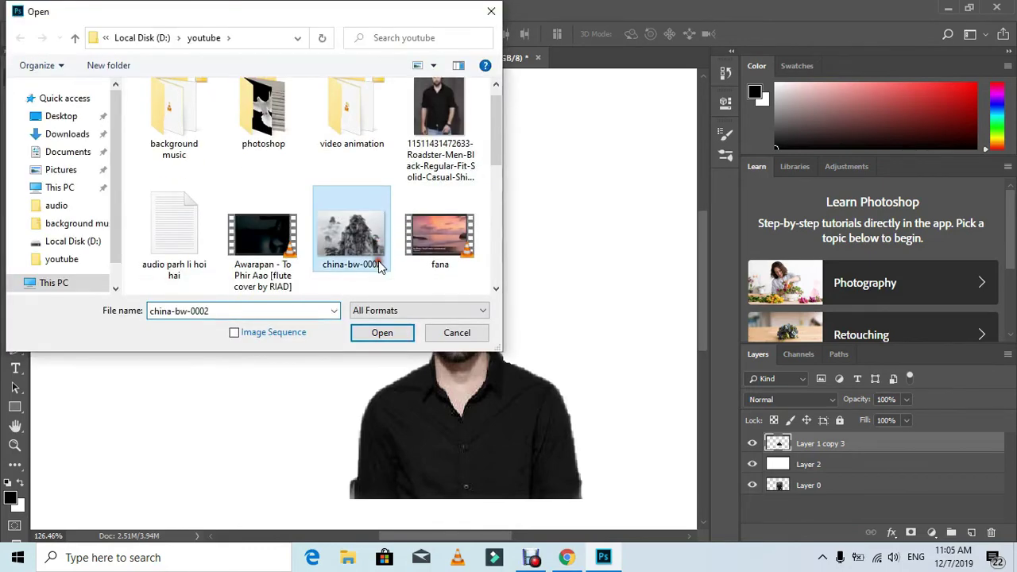
pyautogui.click(398, 333)
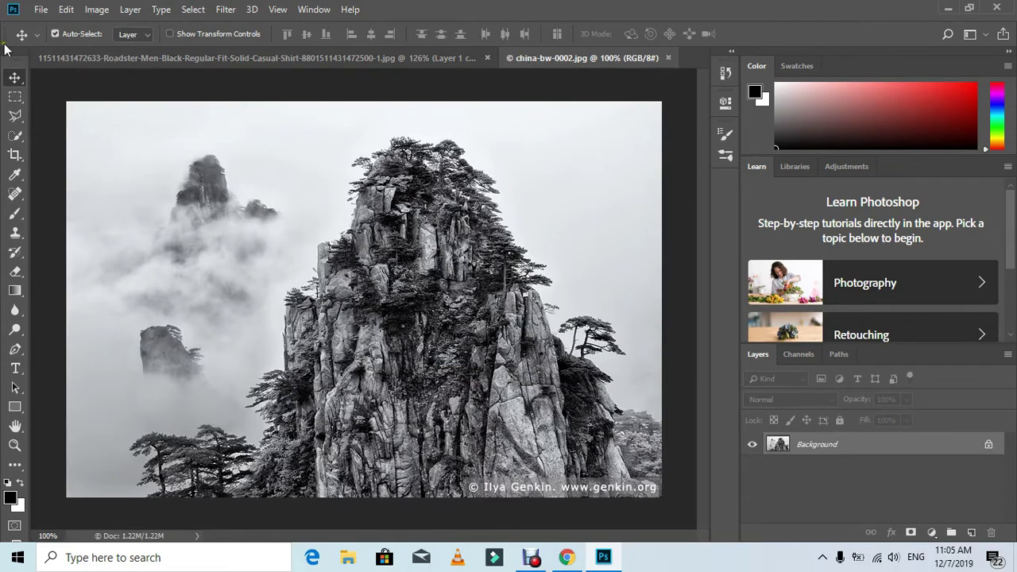
pyautogui.click(306, 57)
pyautogui.moveTo(306, 57); pyautogui.dragTo(398, 270)
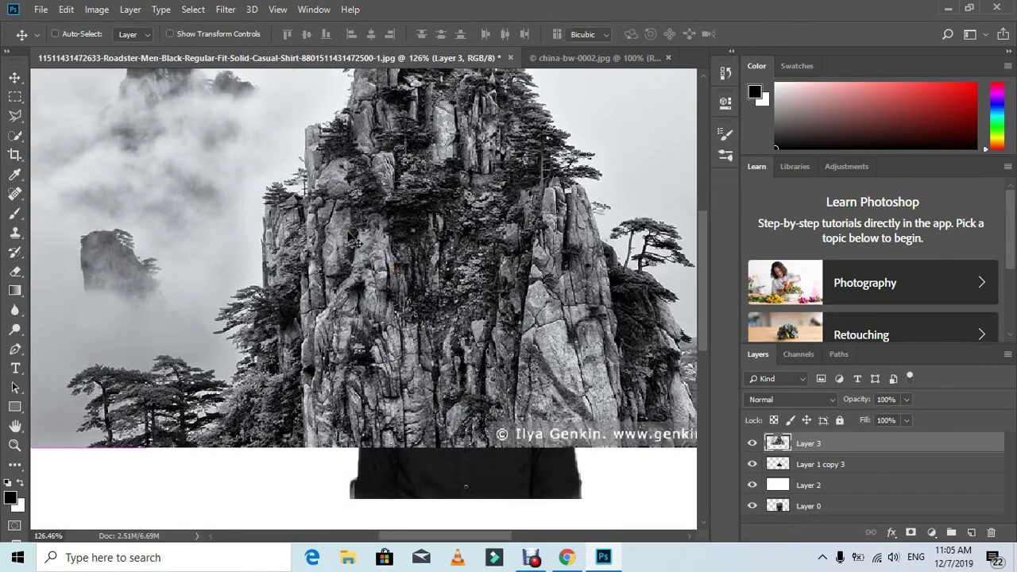
# Free-transform the mountain image to about 39.75% width and 27.07% height above the man's head.
pyautogui.hotkey('ctrl', 't')
pyautogui.moveTo(245, 182); pyautogui.dragTo(356, 314)
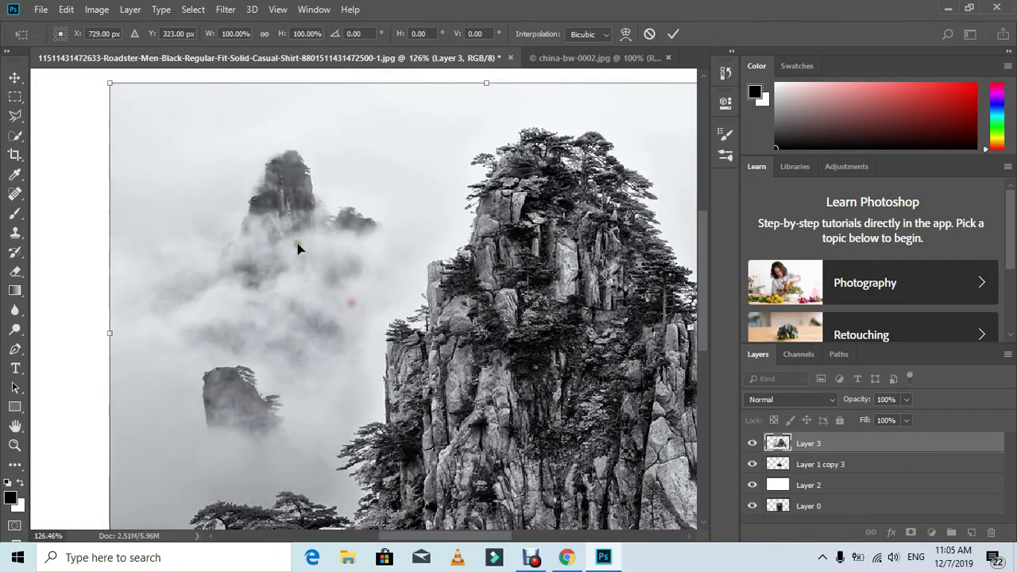
pyautogui.moveTo(109, 85); pyautogui.dragTo(346, 204)
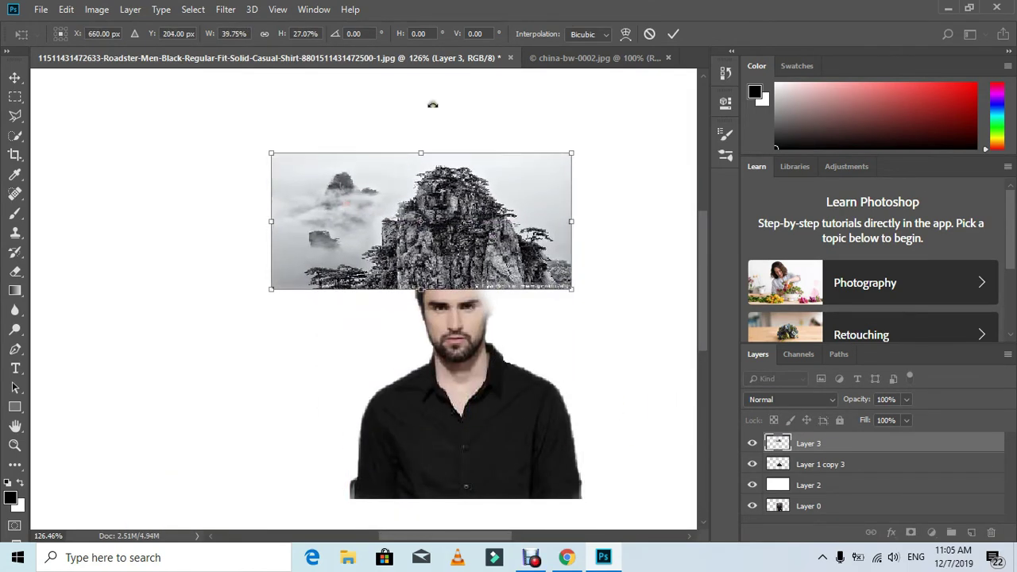
# Rotate the mountain image about 30.43° clockwise and shift it over the erased side of the man's head.
pyautogui.moveTo(414, 132); pyautogui.dragTo(443, 133)
pyautogui.moveTo(413, 249); pyautogui.dragTo(441, 229)
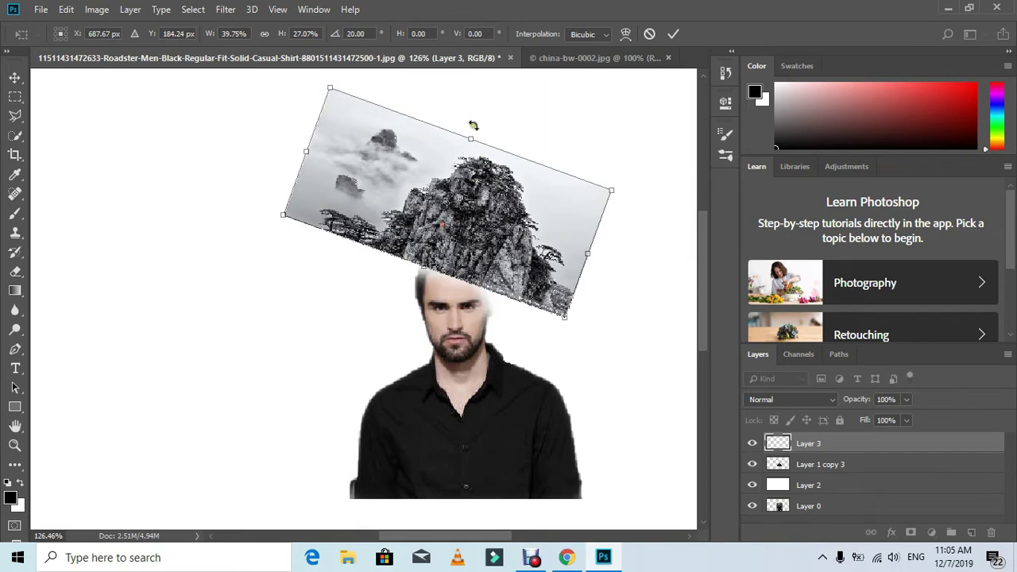
pyautogui.moveTo(473, 124); pyautogui.dragTo(491, 125)
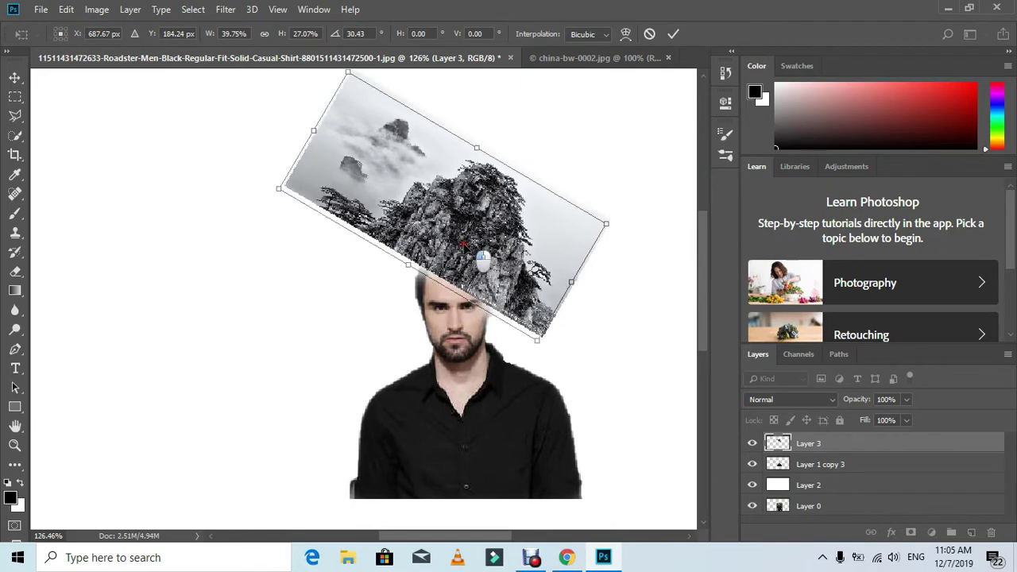
pyautogui.moveTo(464, 244)
pyautogui.mouseDown()
pyautogui.moveTo(451, 246)
pyautogui.moveTo(481, 249)
pyautogui.mouseUp()
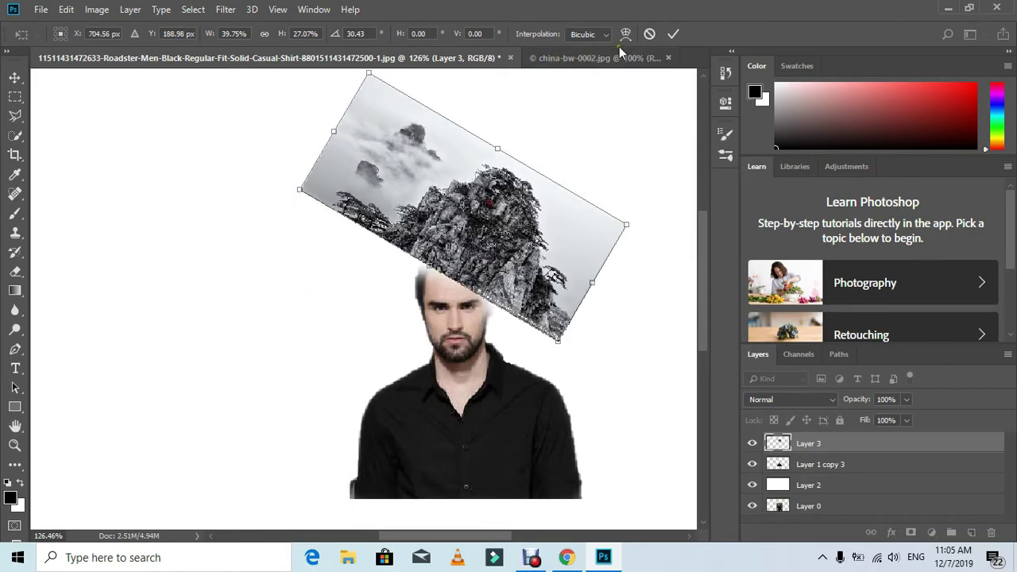
# Shrink the mountain image to about 18.20% width and 13.58% height, fit it over the erased forehead and apply the transform.
pyautogui.moveTo(334, 131); pyautogui.dragTo(423, 193)
pyautogui.moveTo(548, 178)
pyautogui.mouseDown()
pyautogui.moveTo(556, 186)
pyautogui.moveTo(522, 238)
pyautogui.mouseUp()
pyautogui.moveTo(408, 216); pyautogui.dragTo(471, 269)
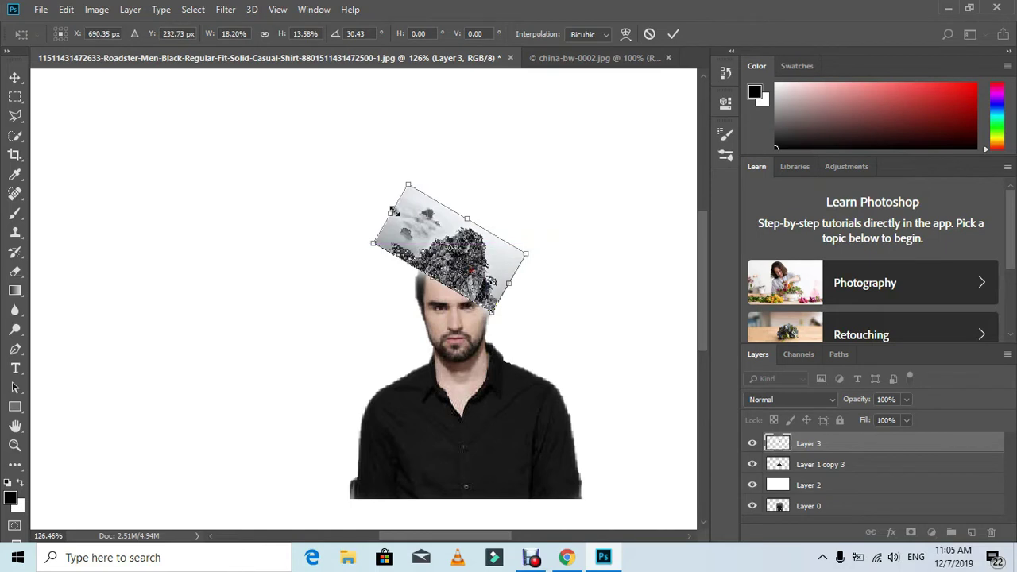
pyautogui.click(673, 34)
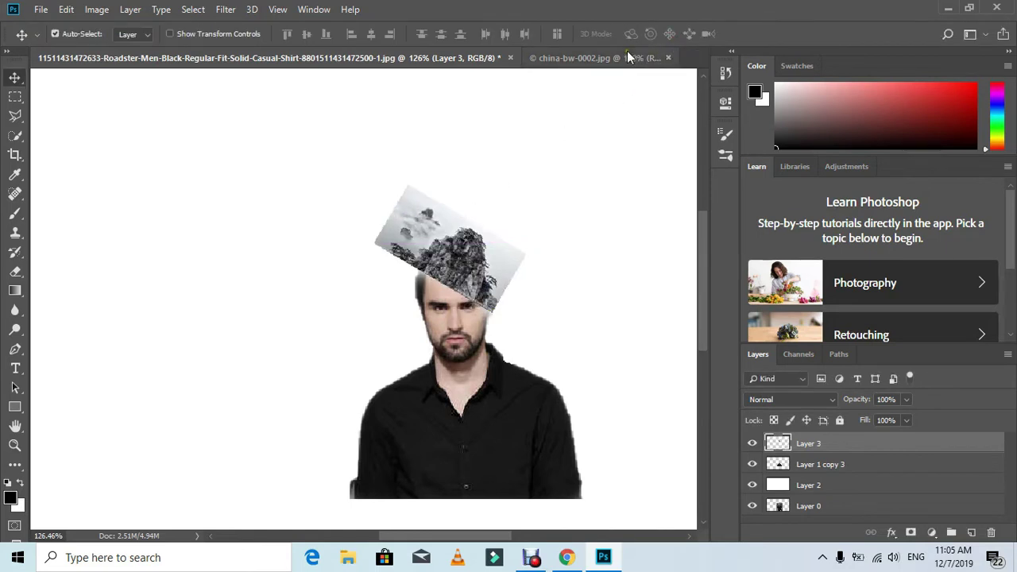
# Warp Layer 3's mountain image by pulling its left edge inward and curving its lower edge along the man's forehead.
pyautogui.hotkey('ctrl', 't')
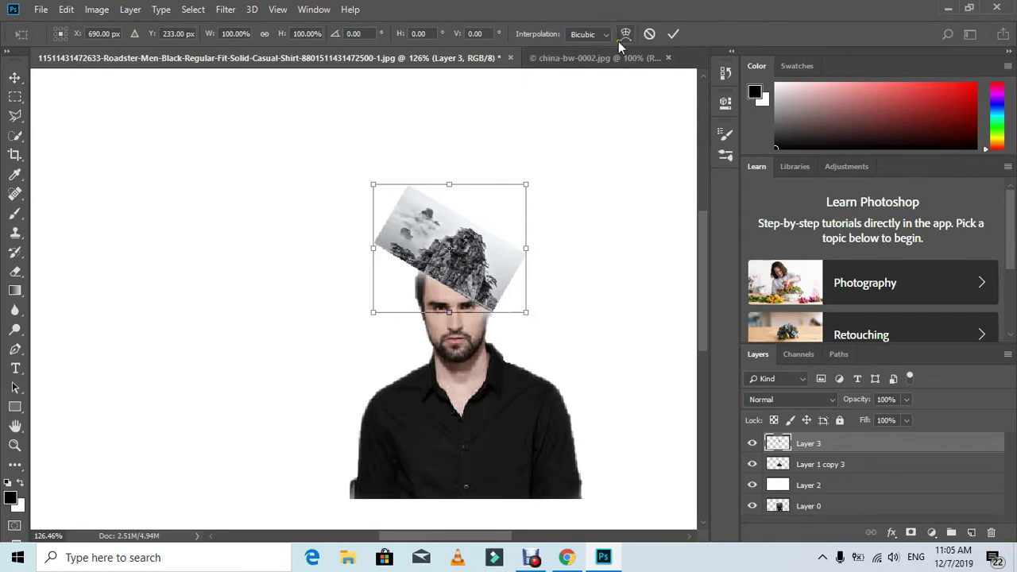
pyautogui.click(624, 36)
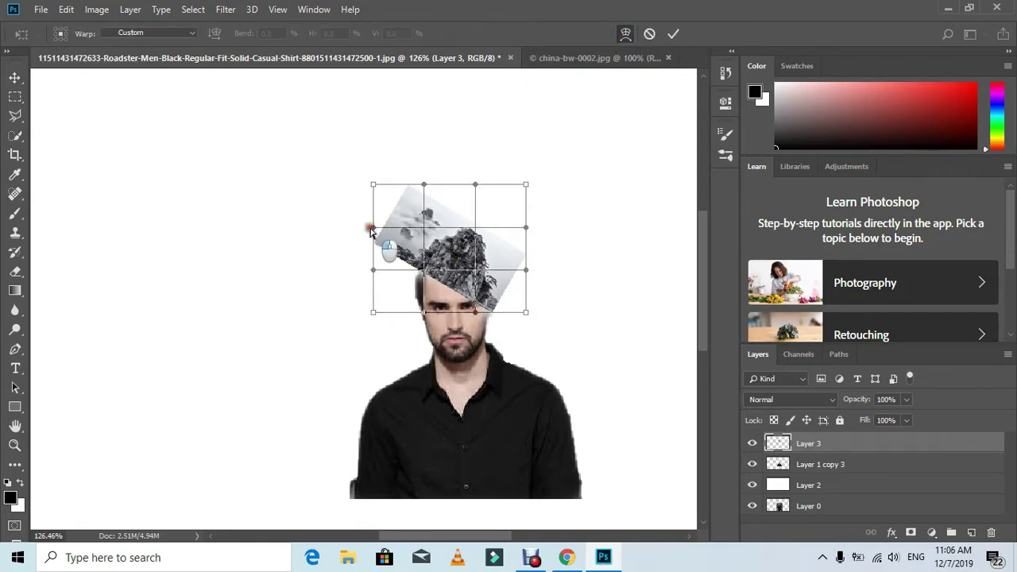
pyautogui.moveTo(370, 230); pyautogui.dragTo(466, 335)
pyautogui.moveTo(529, 314); pyautogui.dragTo(514, 320)
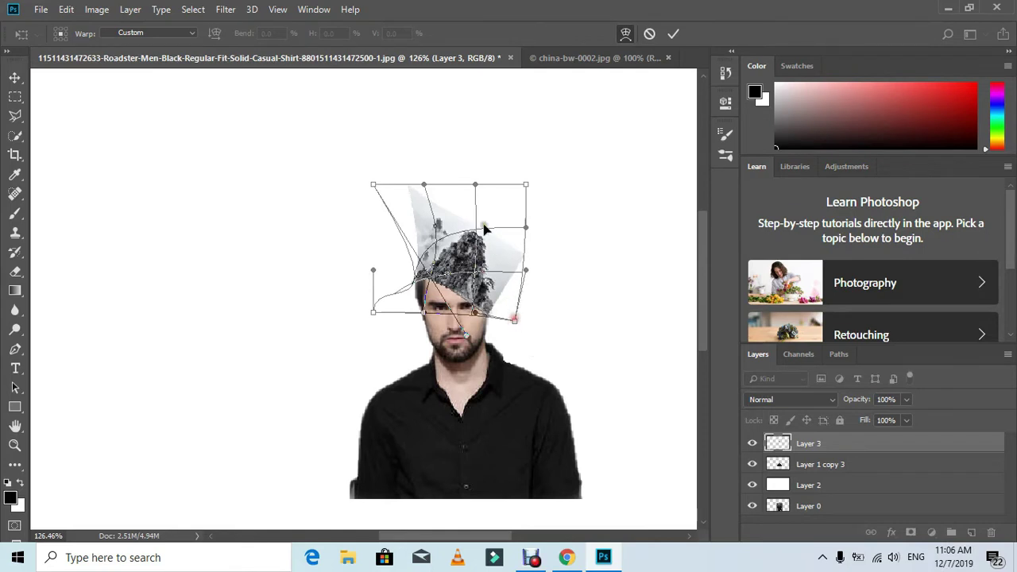
pyautogui.moveTo(423, 313); pyautogui.dragTo(473, 287)
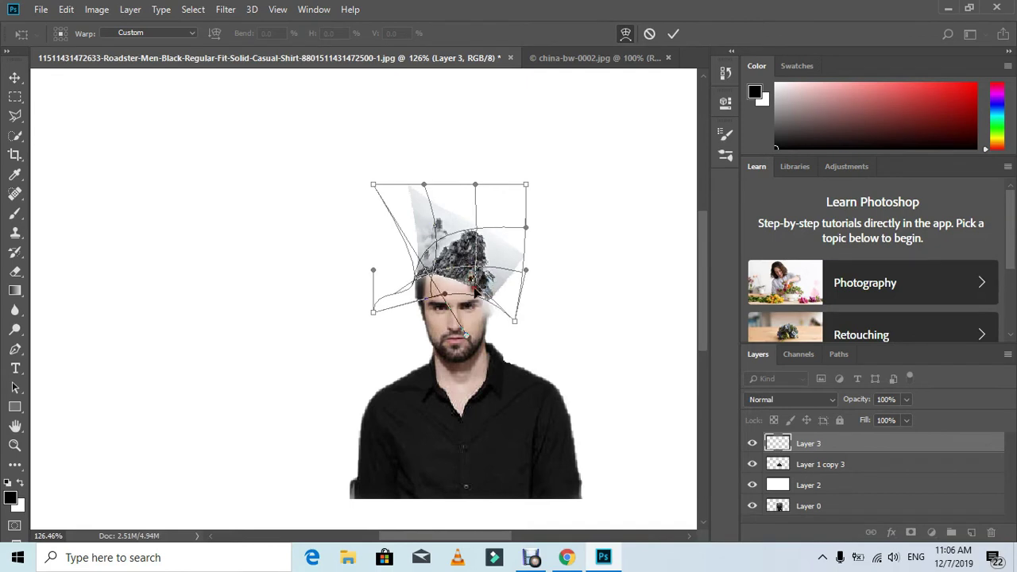
pyautogui.moveTo(515, 325); pyautogui.dragTo(511, 350)
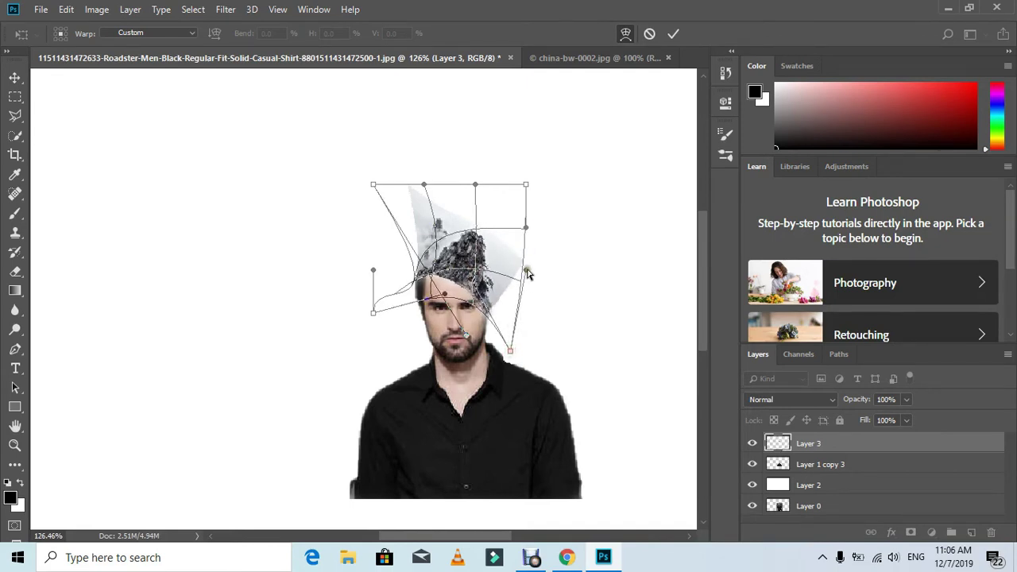
# Bulge the mountain image's right and upper edges outward in the warp and apply it.
pyautogui.moveTo(528, 273); pyautogui.dragTo(554, 279)
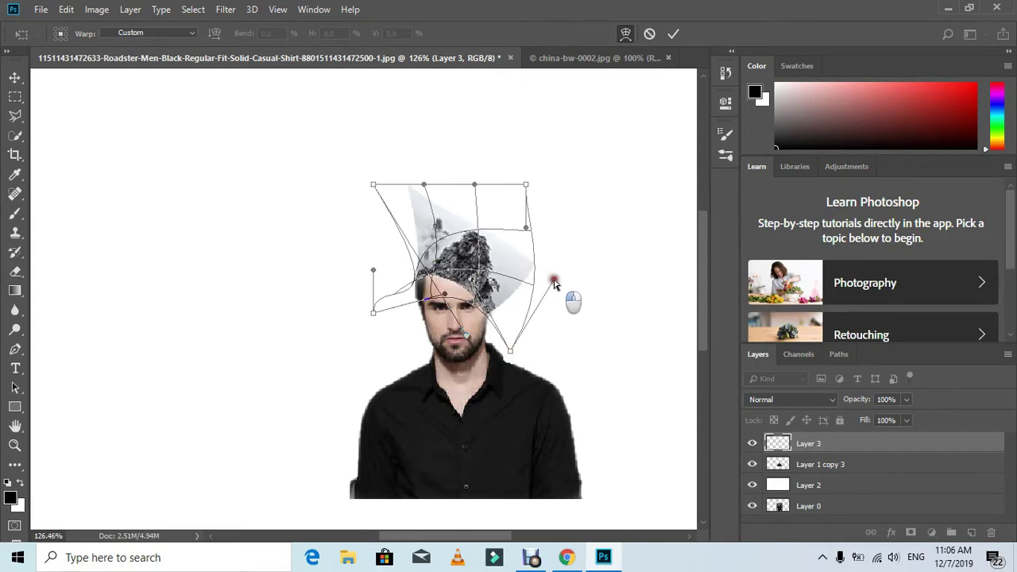
pyautogui.moveTo(530, 232); pyautogui.dragTo(541, 183)
pyautogui.moveTo(436, 232); pyautogui.dragTo(436, 236)
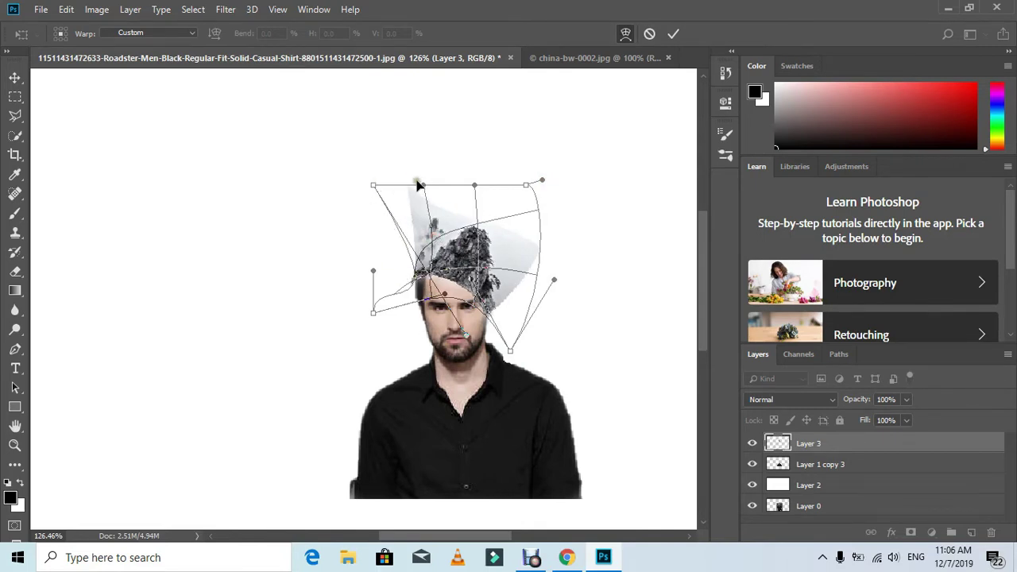
pyautogui.moveTo(419, 185); pyautogui.dragTo(427, 165)
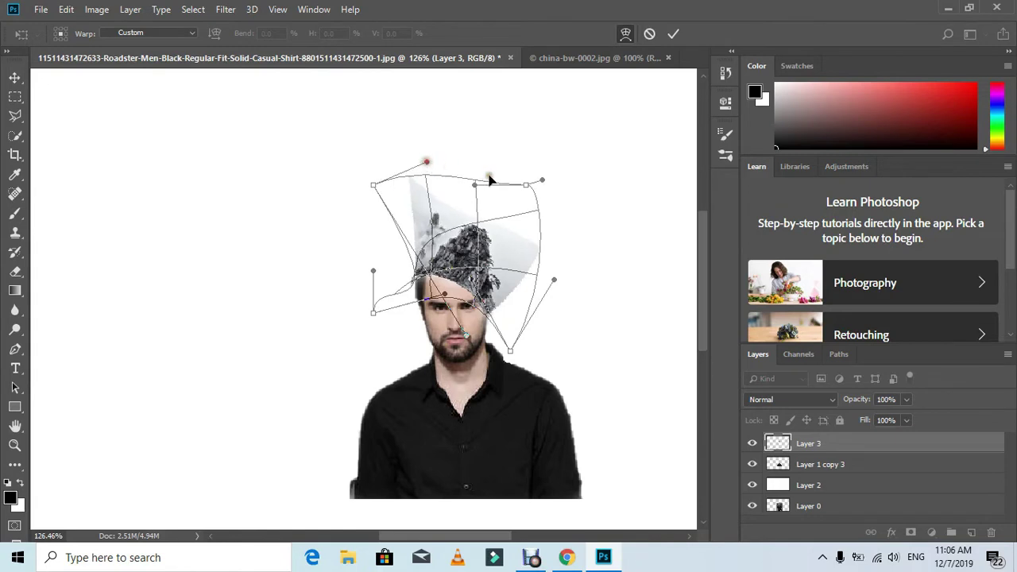
pyautogui.moveTo(477, 187); pyautogui.dragTo(499, 120)
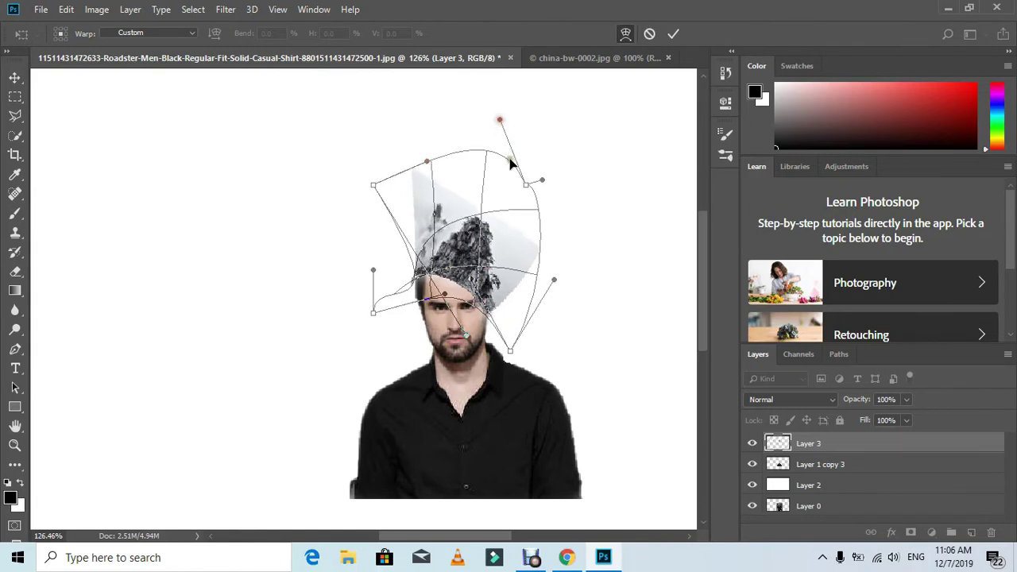
pyautogui.moveTo(527, 187); pyautogui.dragTo(551, 151)
pyautogui.click(671, 35)
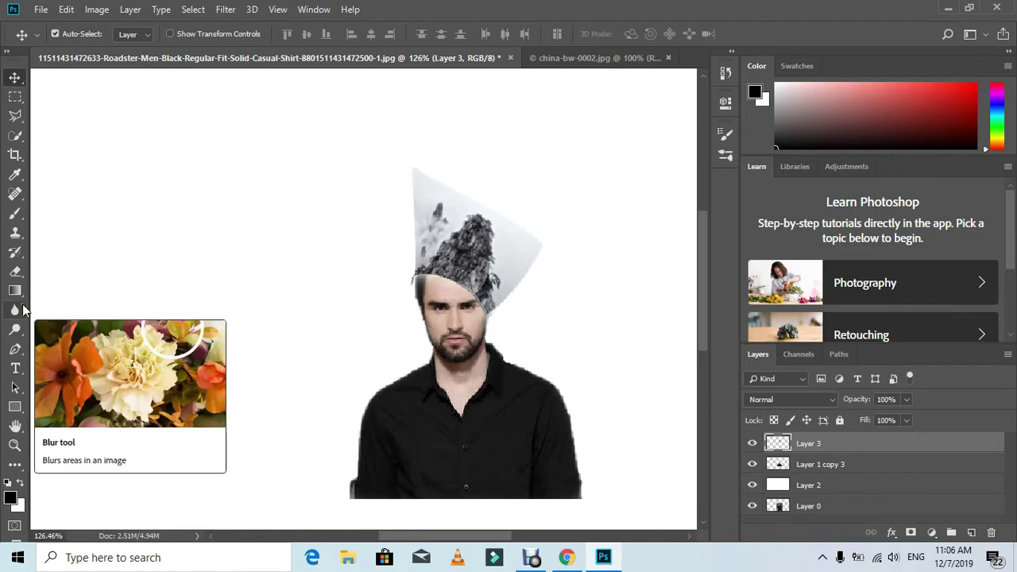
# Erase the grey sky around the mountain peaks on Layer 3 with a 53 px eraser at 76% opacity.
pyautogui.click(15, 271)
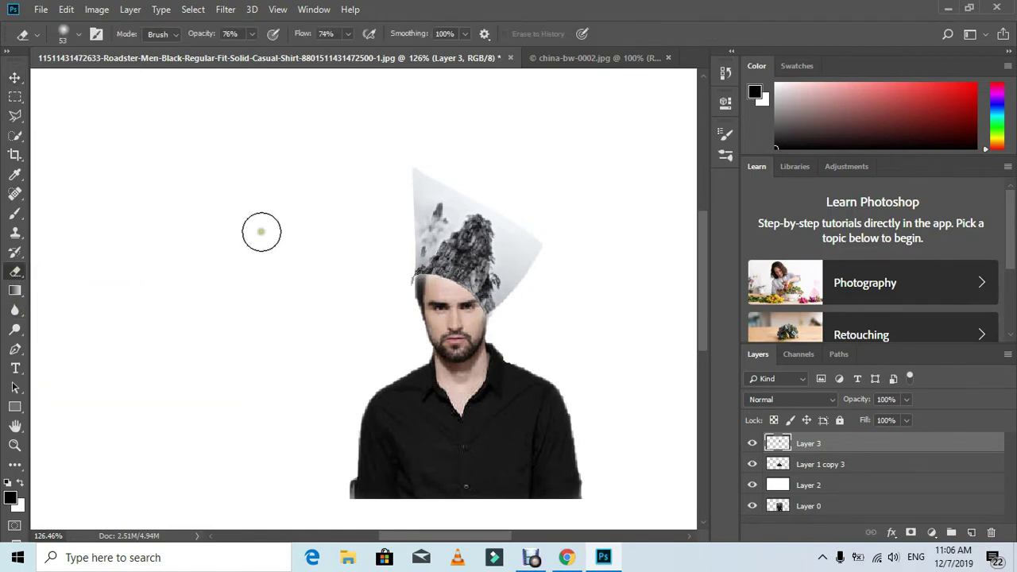
pyautogui.moveTo(400, 156)
pyautogui.mouseDown()
pyautogui.moveTo(419, 180)
pyautogui.moveTo(434, 154)
pyautogui.moveTo(383, 212)
pyautogui.moveTo(405, 168)
pyautogui.moveTo(414, 174)
pyautogui.moveTo(393, 217)
pyautogui.moveTo(438, 135)
pyautogui.moveTo(392, 191)
pyautogui.moveTo(394, 293)
pyautogui.moveTo(397, 205)
pyautogui.moveTo(410, 190)
pyautogui.moveTo(404, 243)
pyautogui.moveTo(392, 251)
pyautogui.moveTo(433, 173)
pyautogui.moveTo(395, 216)
pyautogui.moveTo(396, 233)
pyautogui.moveTo(423, 193)
pyautogui.moveTo(393, 248)
pyautogui.mouseUp()
pyautogui.moveTo(527, 227)
pyautogui.mouseDown()
pyautogui.moveTo(570, 275)
pyautogui.moveTo(543, 228)
pyautogui.moveTo(522, 381)
pyautogui.moveTo(525, 291)
pyautogui.moveTo(519, 316)
pyautogui.moveTo(507, 315)
pyautogui.moveTo(519, 298)
pyautogui.moveTo(511, 329)
pyautogui.moveTo(522, 297)
pyautogui.moveTo(511, 302)
pyautogui.moveTo(536, 257)
pyautogui.moveTo(517, 240)
pyautogui.moveTo(518, 265)
pyautogui.moveTo(516, 220)
pyautogui.moveTo(425, 146)
pyautogui.mouseUp()
pyautogui.moveTo(460, 188)
pyautogui.mouseDown()
pyautogui.moveTo(465, 175)
pyautogui.moveTo(477, 193)
pyautogui.moveTo(507, 205)
pyautogui.moveTo(473, 184)
pyautogui.mouseUp()
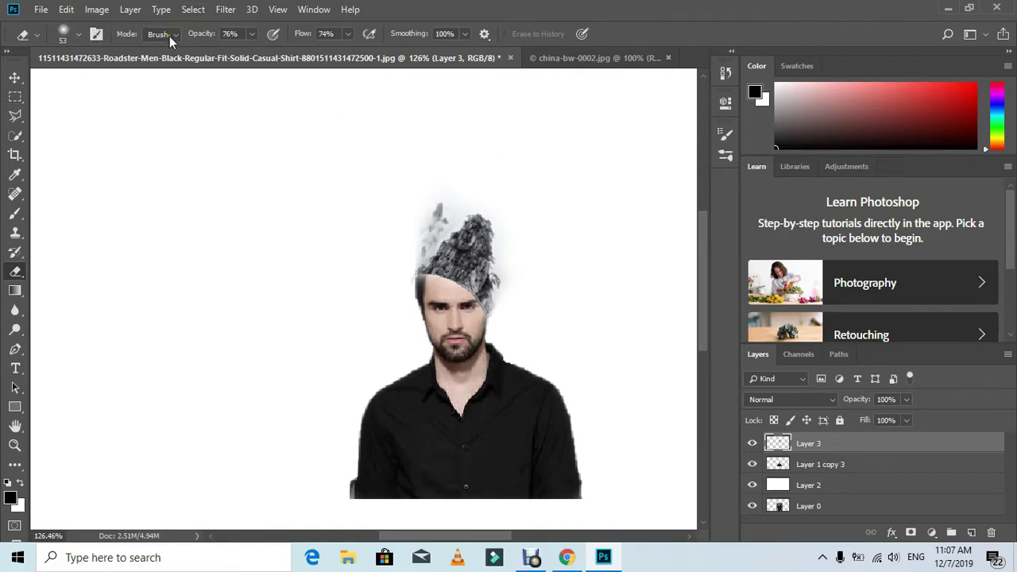
# Reduce the eraser to 15 px and erase leftover haze around the peaks and stray texture beside the man's hair.
pyautogui.click(80, 33)
pyautogui.click(80, 33)
pyautogui.moveTo(466, 204); pyautogui.dragTo(485, 204)
pyautogui.click(15, 447)
pyautogui.click(498, 275)
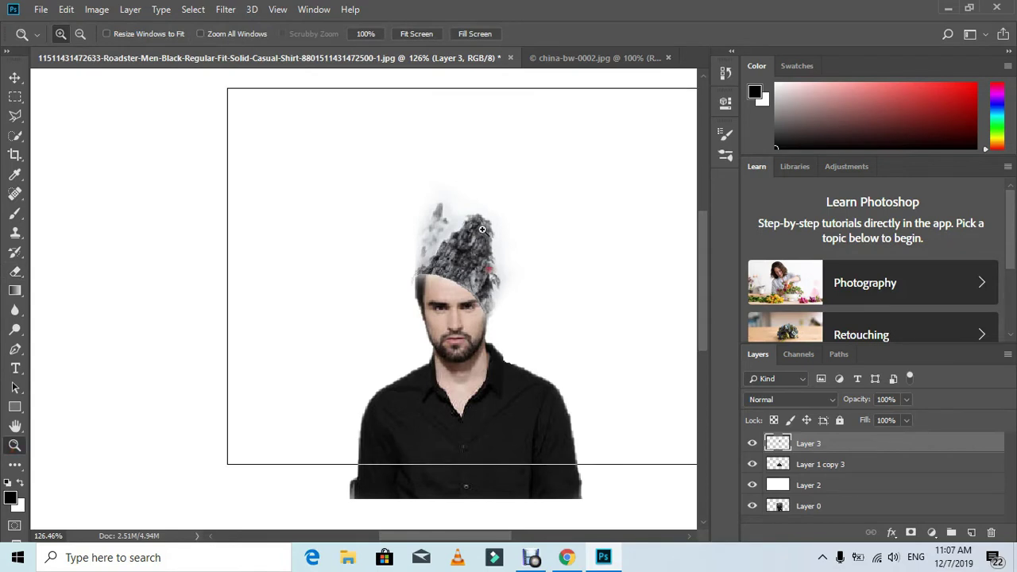
pyautogui.click(479, 210)
pyautogui.click(362, 124)
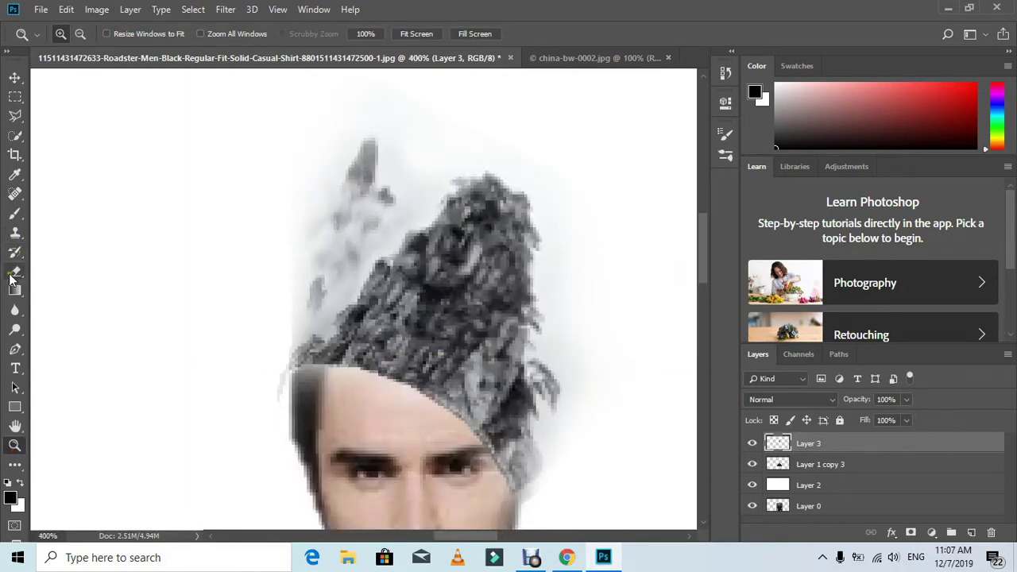
pyautogui.click(15, 273)
pyautogui.moveTo(419, 177)
pyautogui.mouseDown()
pyautogui.moveTo(398, 123)
pyautogui.moveTo(402, 138)
pyautogui.moveTo(464, 128)
pyautogui.moveTo(604, 170)
pyautogui.mouseUp()
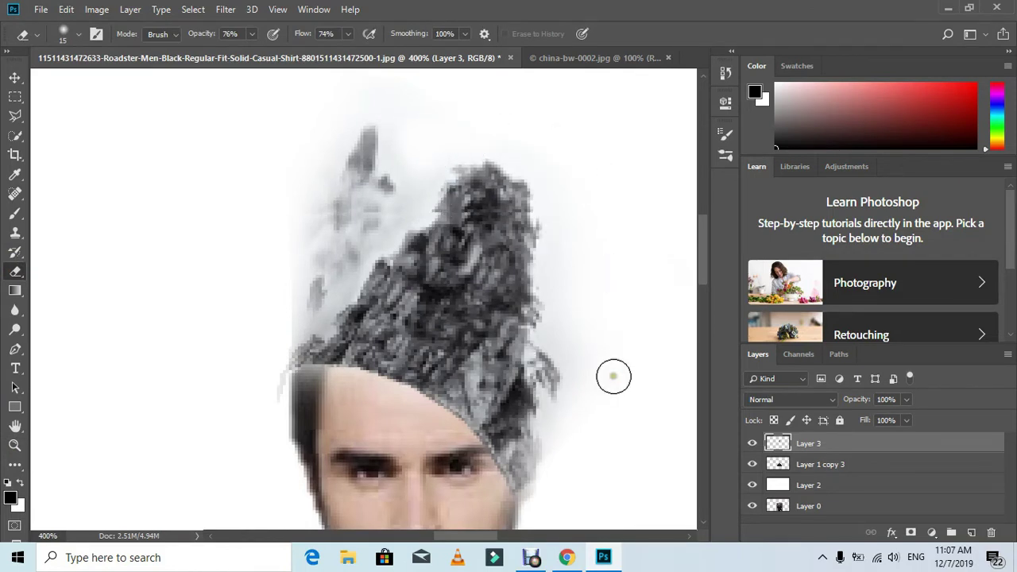
pyautogui.scroll(-1, 608, 380)
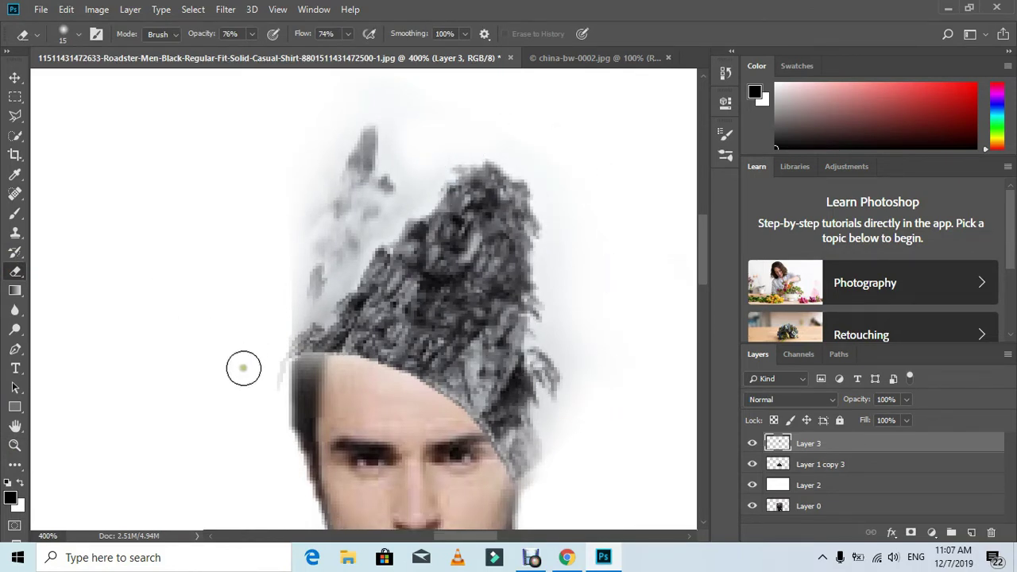
pyautogui.moveTo(243, 368)
pyautogui.mouseDown()
pyautogui.moveTo(275, 389)
pyautogui.moveTo(265, 362)
pyautogui.mouseUp()
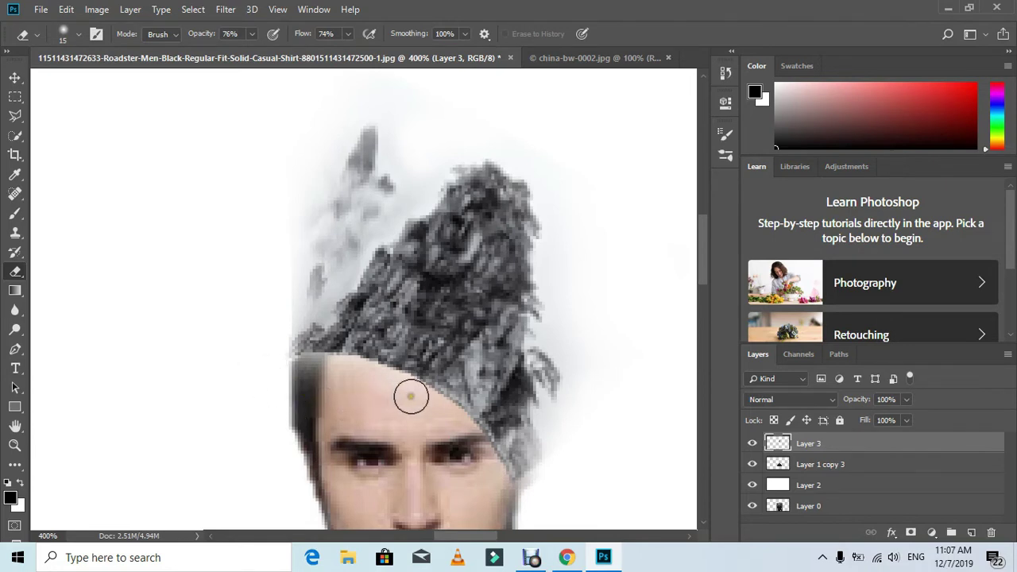
# Erase the mountain's hard lower edge along the forehead and down to the temple so it fades into the skin.
pyautogui.moveTo(414, 397)
pyautogui.mouseDown()
pyautogui.moveTo(425, 398)
pyautogui.moveTo(344, 363)
pyautogui.moveTo(387, 370)
pyautogui.moveTo(447, 407)
pyautogui.mouseUp()
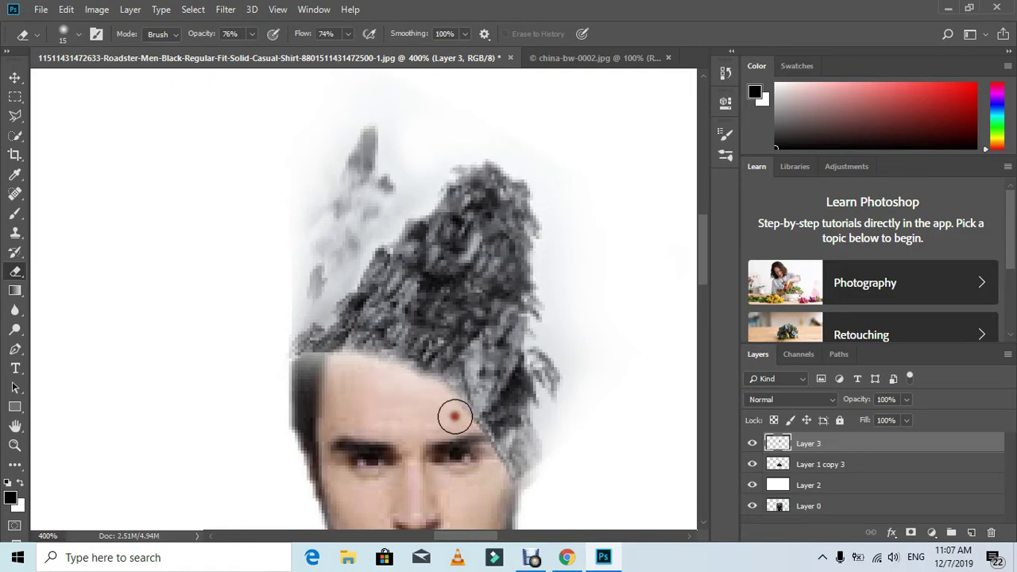
pyautogui.moveTo(454, 417)
pyautogui.mouseDown()
pyautogui.moveTo(497, 446)
pyautogui.moveTo(498, 463)
pyautogui.moveTo(485, 456)
pyautogui.moveTo(497, 479)
pyautogui.moveTo(571, 481)
pyautogui.moveTo(550, 455)
pyautogui.moveTo(543, 476)
pyautogui.moveTo(542, 456)
pyautogui.moveTo(576, 393)
pyautogui.moveTo(536, 466)
pyautogui.mouseUp()
pyautogui.click(479, 424)
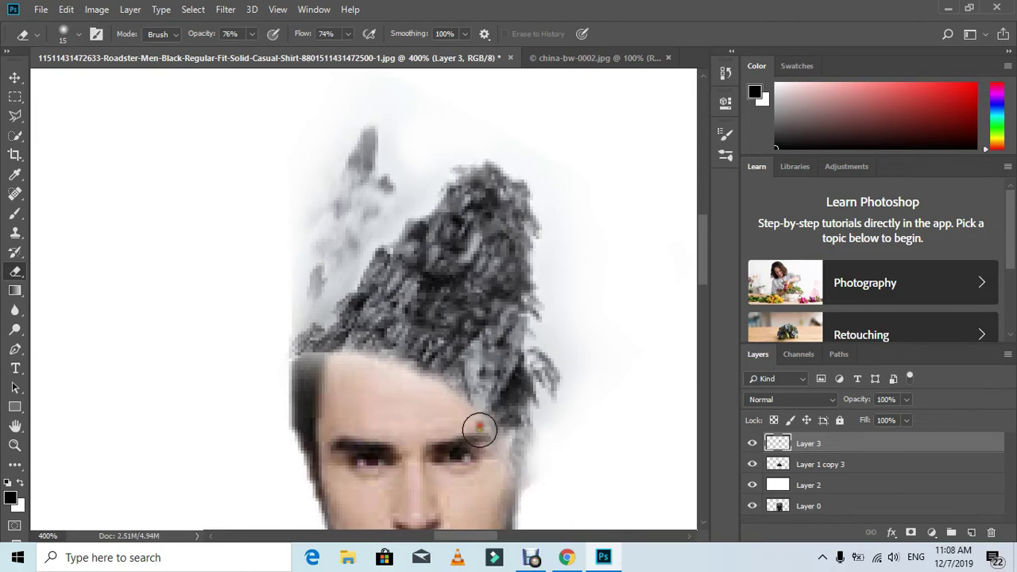
pyautogui.moveTo(484, 429)
pyautogui.mouseDown()
pyautogui.moveTo(457, 413)
pyautogui.moveTo(452, 386)
pyautogui.moveTo(429, 395)
pyautogui.moveTo(463, 408)
pyautogui.mouseUp()
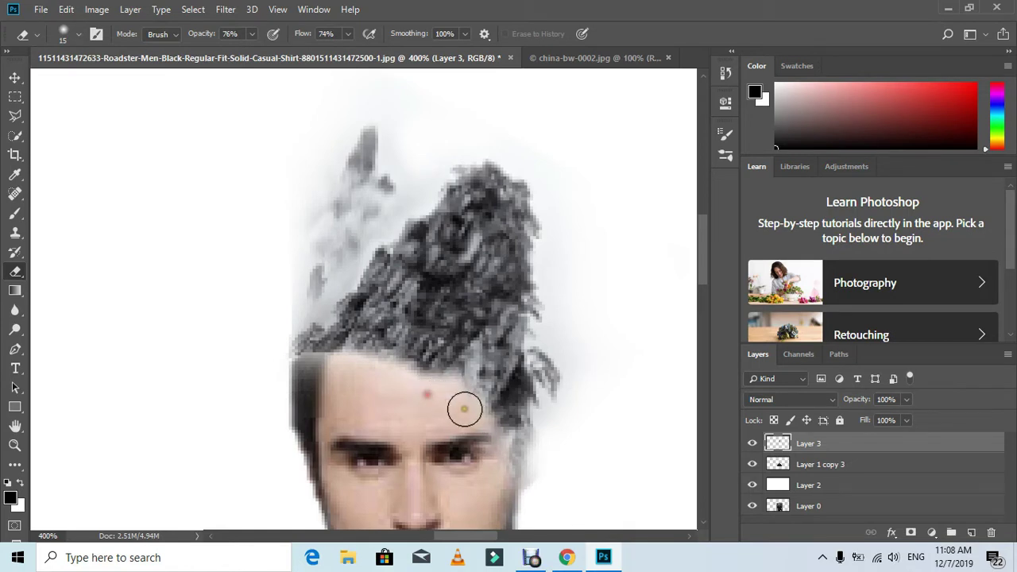
pyautogui.click(476, 425)
pyautogui.click(481, 458)
pyautogui.click(488, 471)
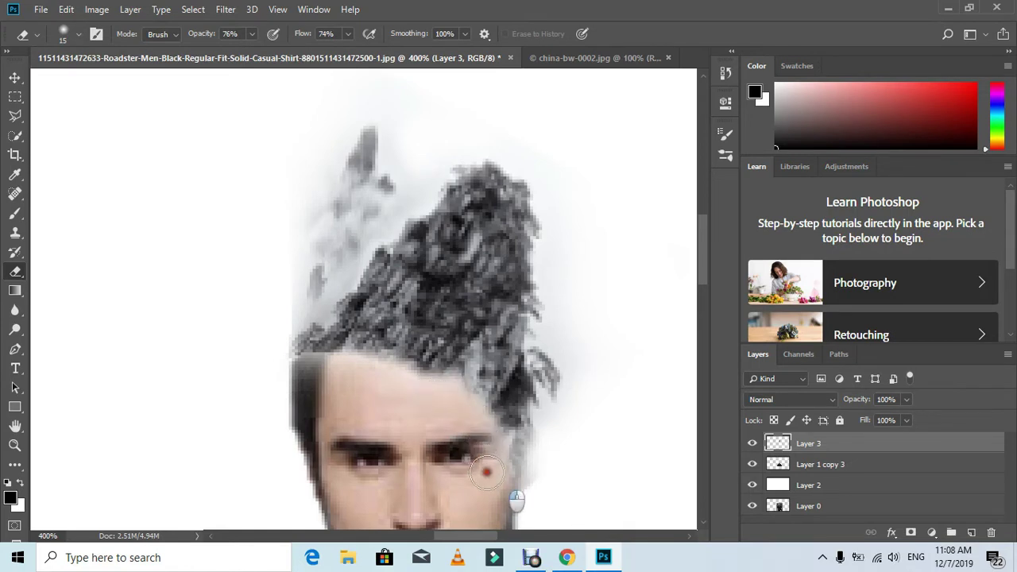
pyautogui.click(475, 428)
pyautogui.moveTo(418, 375)
pyautogui.mouseDown()
pyautogui.moveTo(385, 368)
pyautogui.moveTo(422, 371)
pyautogui.moveTo(439, 392)
pyautogui.moveTo(466, 394)
pyautogui.mouseUp()
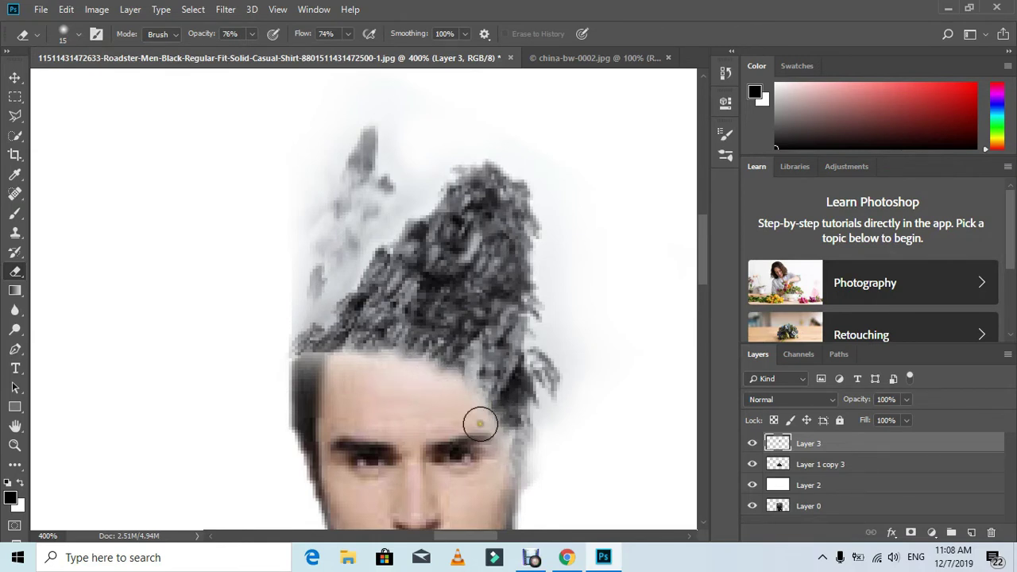
# Erase the remaining mountain texture above the outer end of the right-hand eyebrow with short dabs.
pyautogui.click(497, 418)
pyautogui.click(484, 414)
pyautogui.click(483, 416)
pyautogui.click(484, 429)
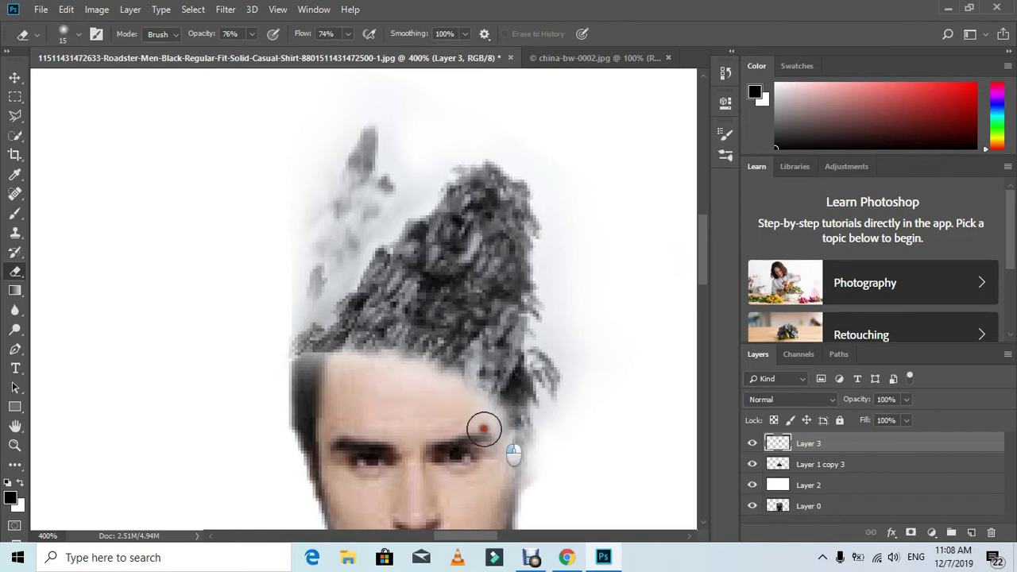
pyautogui.click(482, 435)
pyautogui.click(480, 441)
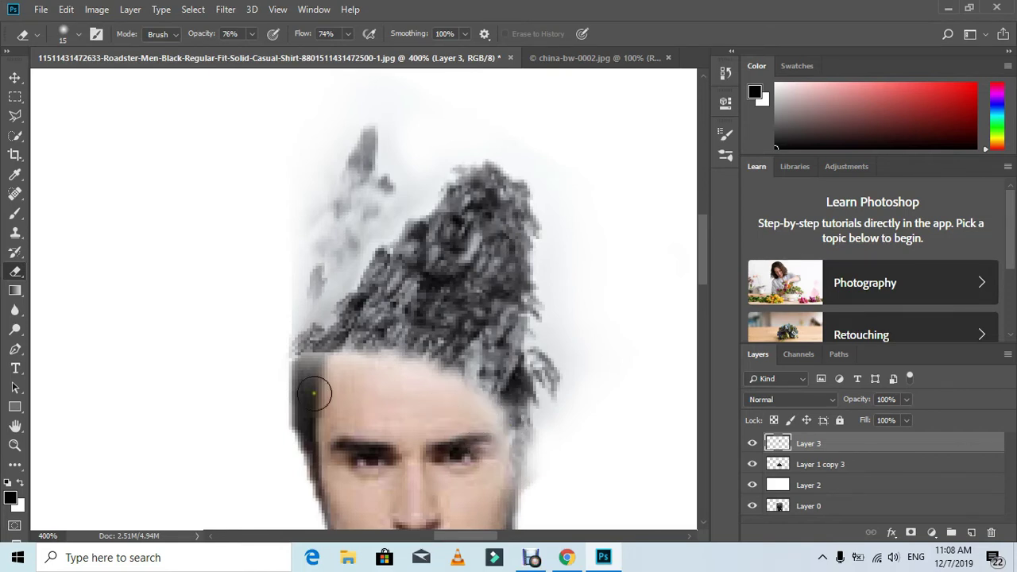
# Dab away the mountain edge where it meets the man's remaining hair at the left-hand side of the forehead.
pyautogui.click(319, 364)
pyautogui.click(326, 369)
pyautogui.click(316, 368)
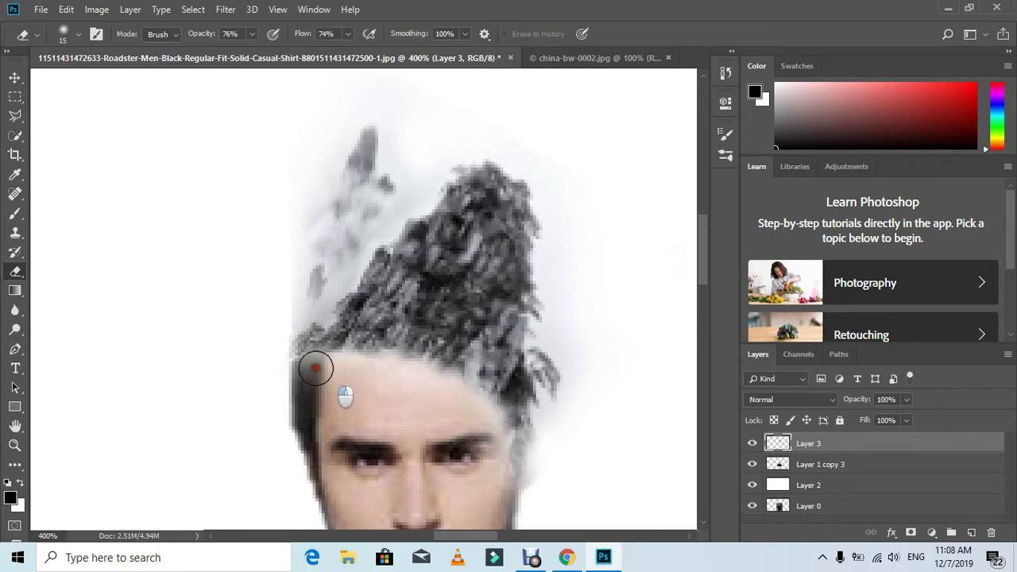
pyautogui.click(329, 375)
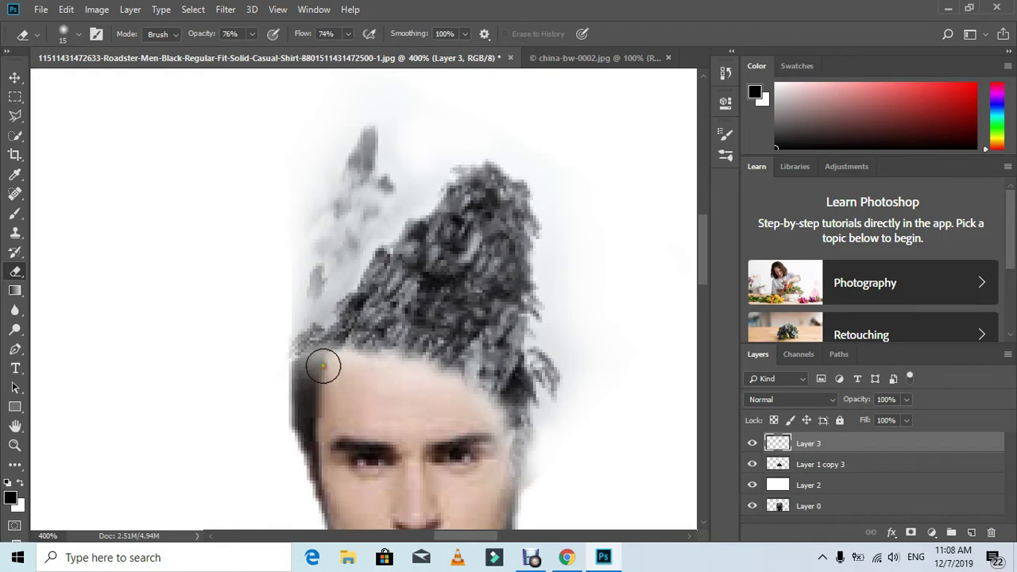
# Warp Layer 3 by pulling its left edge slightly downward toward the remaining hair and apply the warp.
pyautogui.hotkey('ctrl', 't')
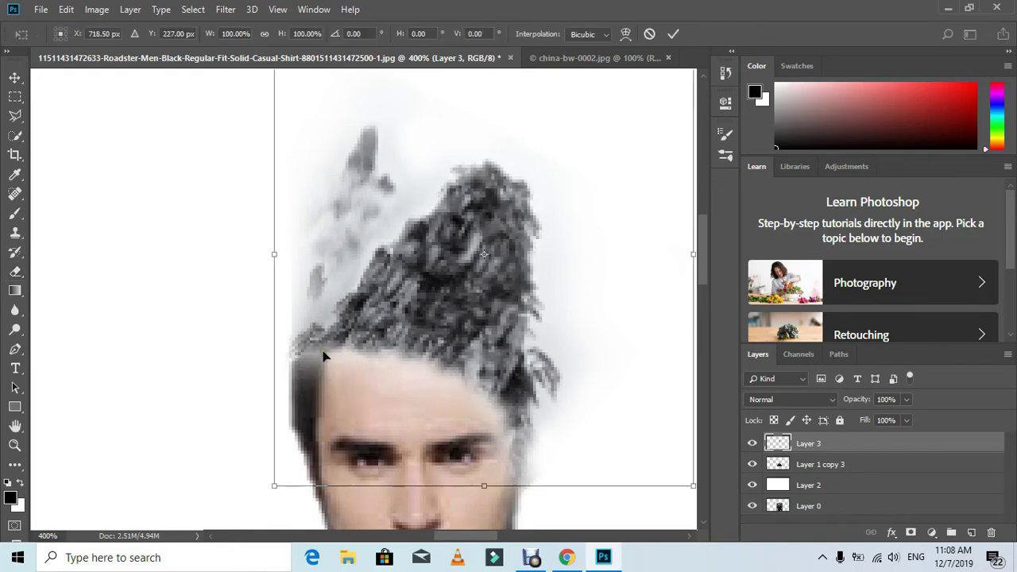
pyautogui.click(625, 35)
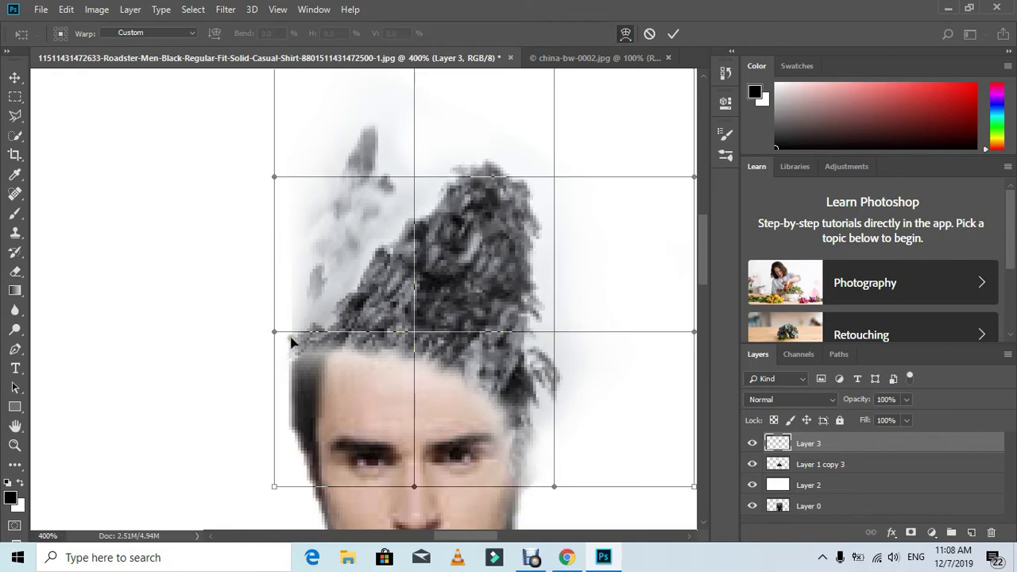
pyautogui.moveTo(274, 337); pyautogui.dragTo(274, 350)
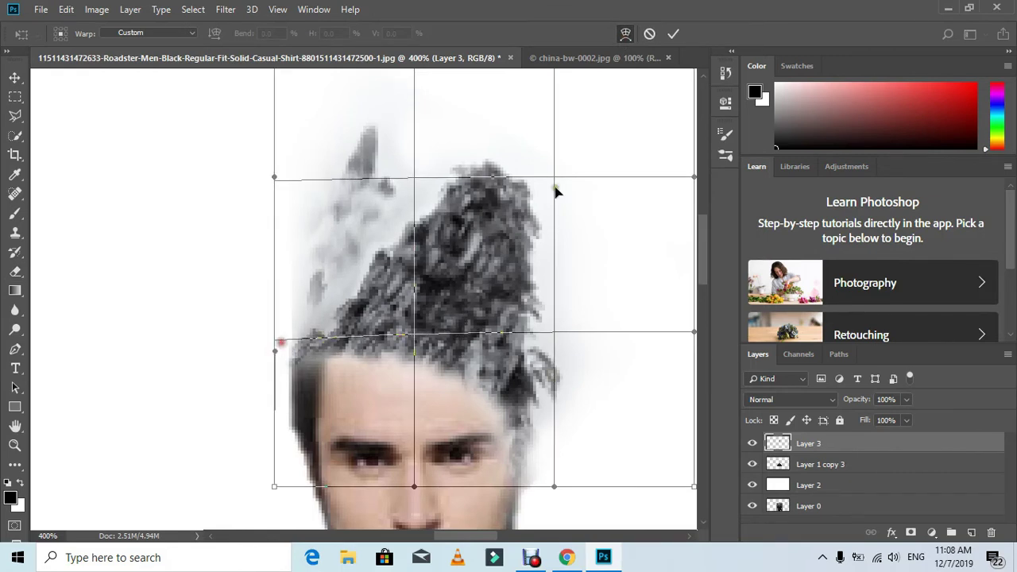
pyautogui.click(673, 34)
# Erase a bit more of the mountain's edge at the hairline and check the blend on the whole figure.
pyautogui.press('e')
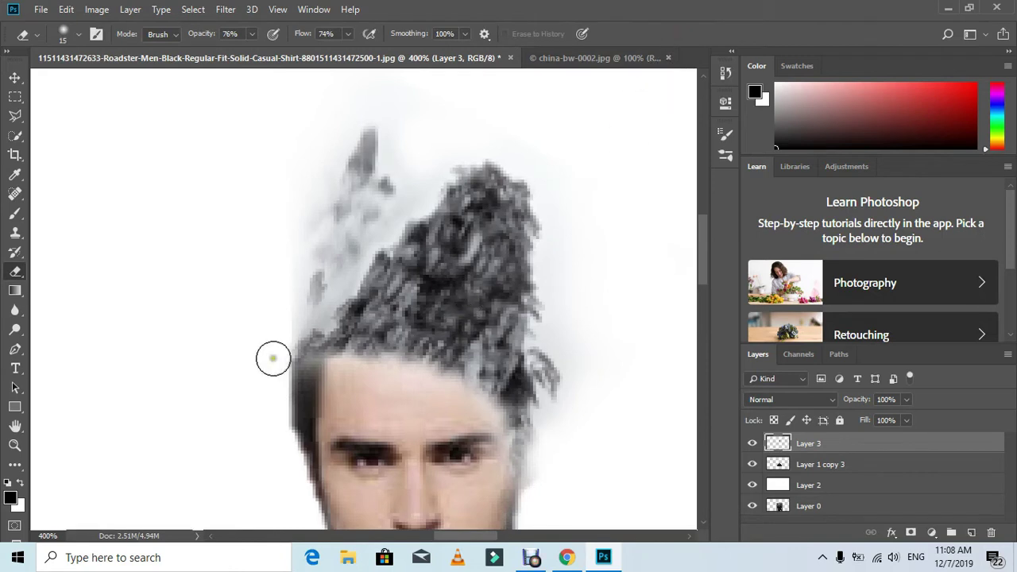
pyautogui.moveTo(343, 371)
pyautogui.mouseDown()
pyautogui.moveTo(367, 370)
pyautogui.moveTo(351, 364)
pyautogui.mouseUp()
pyautogui.hotkey('ctrl', '0')
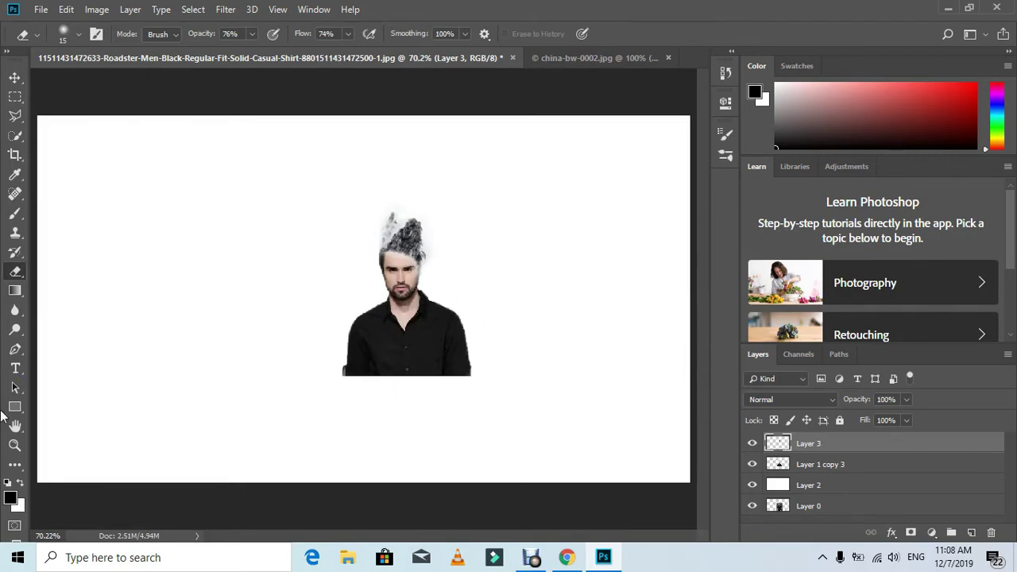
pyautogui.click(15, 445)
pyautogui.click(454, 382)
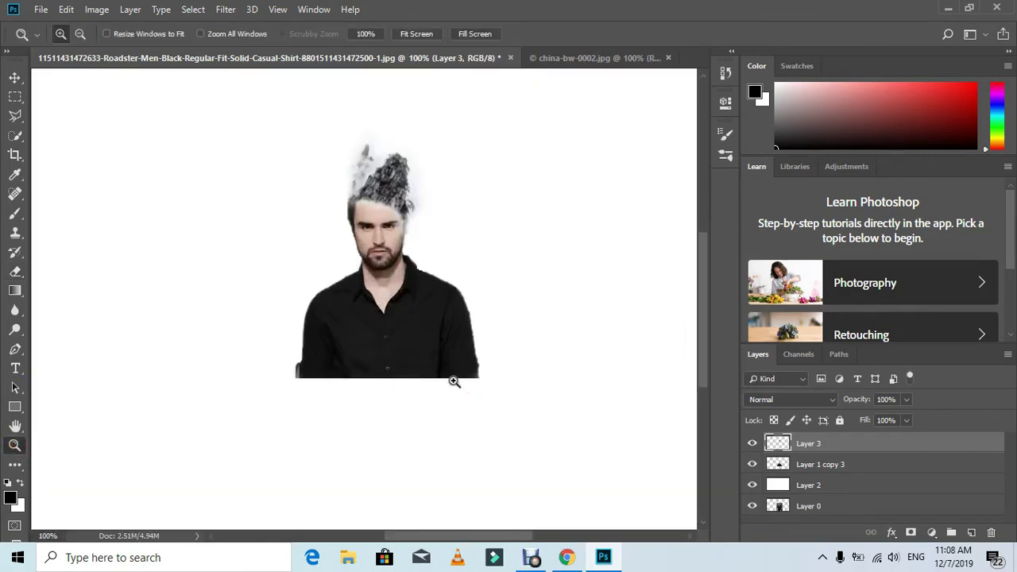
# Close china-bw-0002.jpg and open the rocky landscape image jpg.jpg from the youtube folder.
pyautogui.click(667, 58)
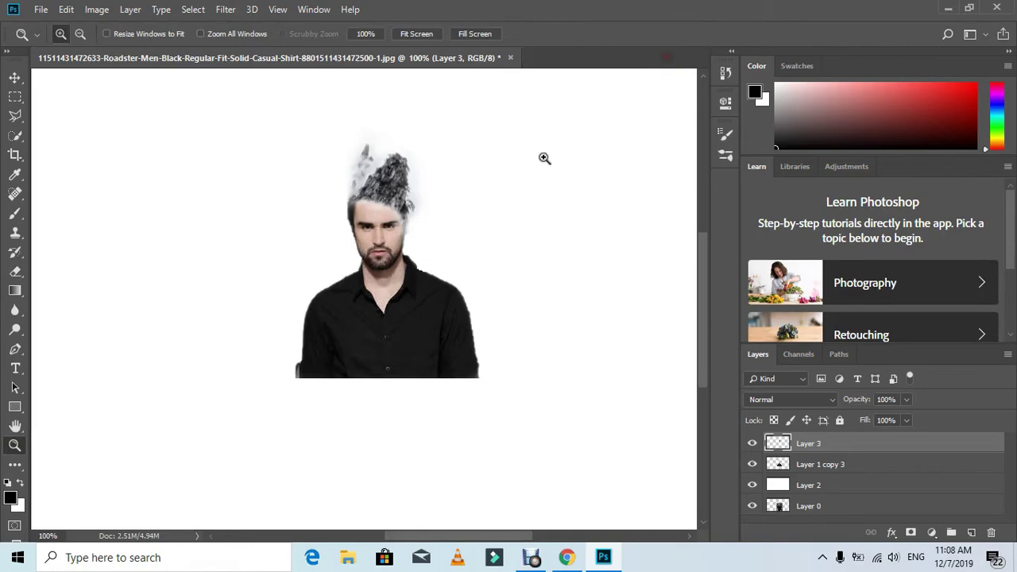
pyautogui.click(40, 9)
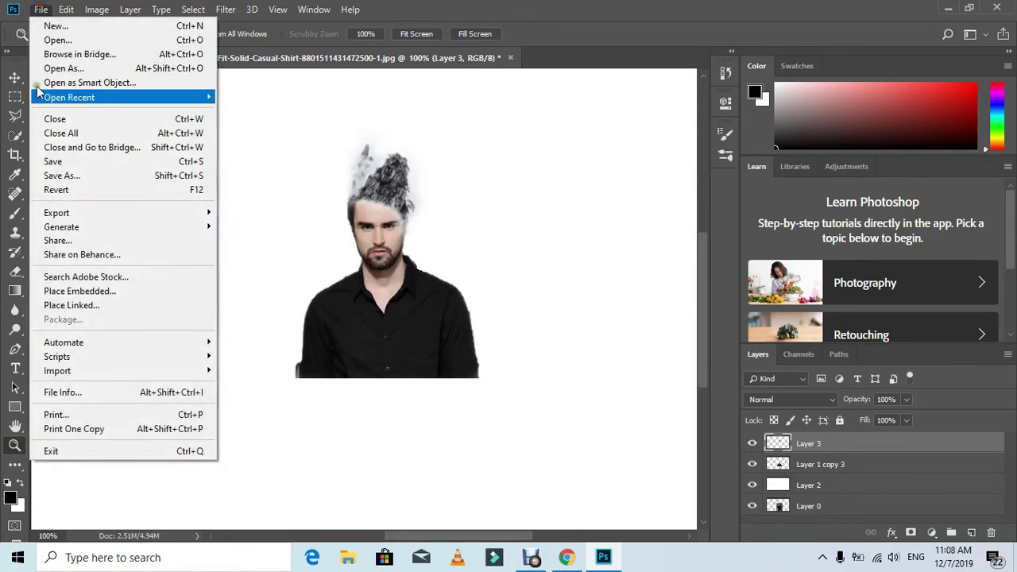
pyautogui.click(69, 40)
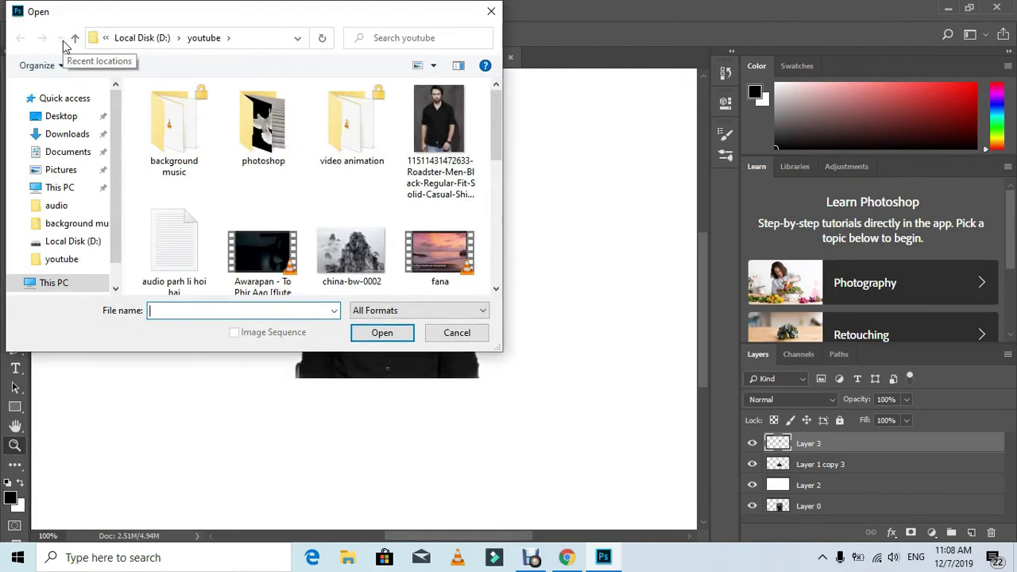
pyautogui.click(343, 247)
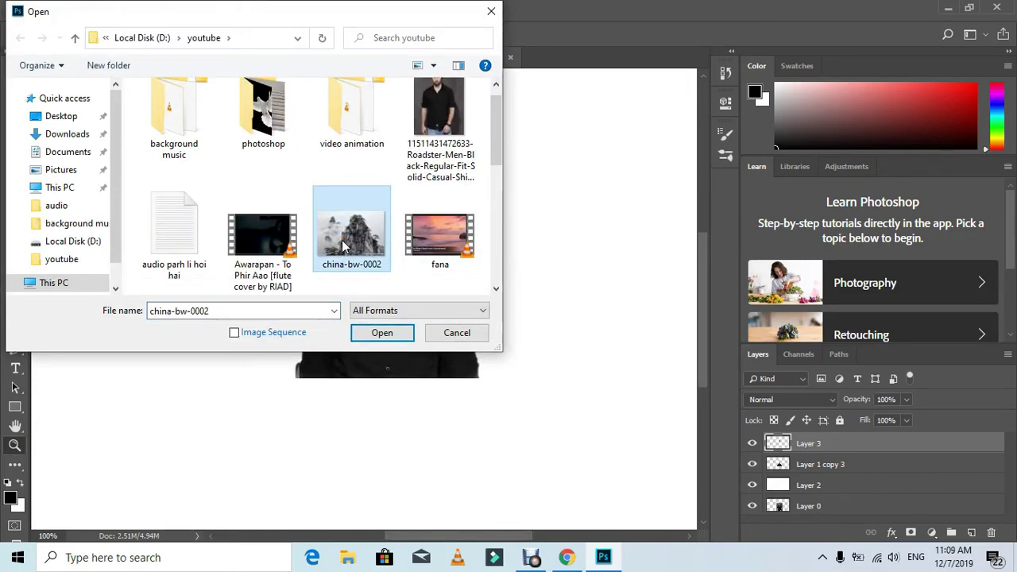
pyautogui.scroll(-1, 342, 240)
pyautogui.click(240, 278)
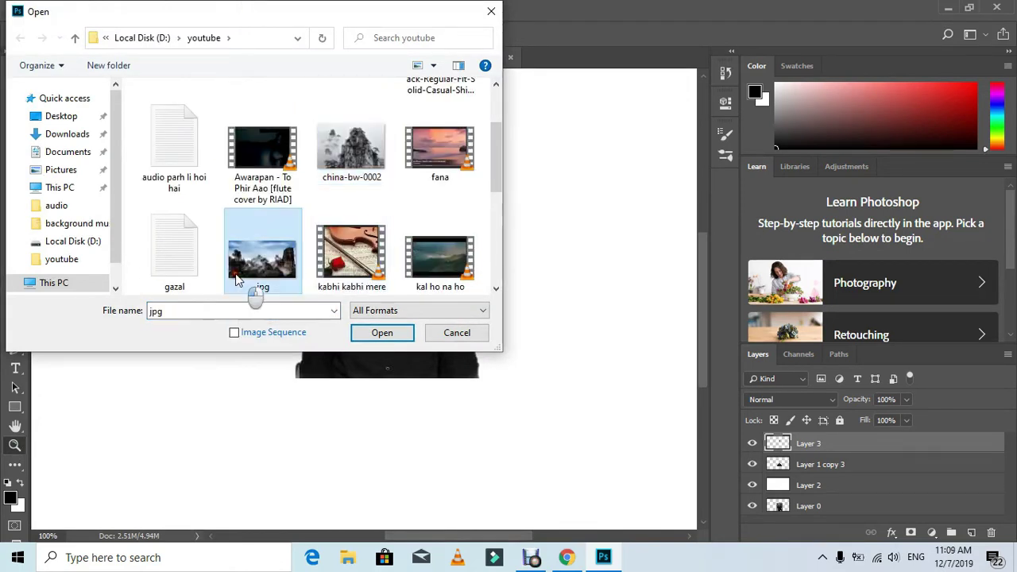
pyautogui.click(382, 334)
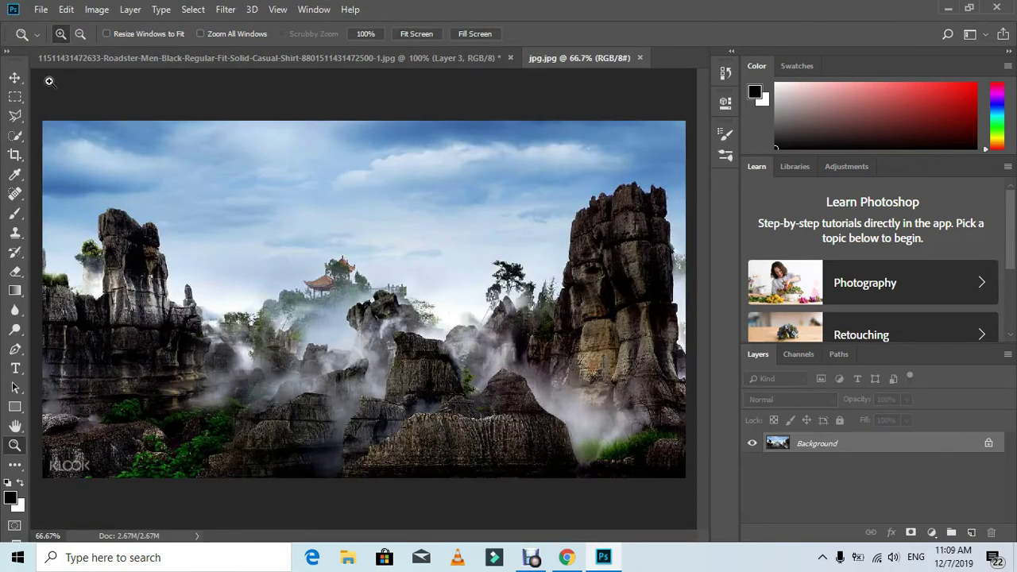
# Copy the rocky landscape into the portrait document and shrink it to about 30.42% width and 35.14% height.
pyautogui.click(15, 77)
pyautogui.moveTo(404, 311); pyautogui.dragTo(340, 224)
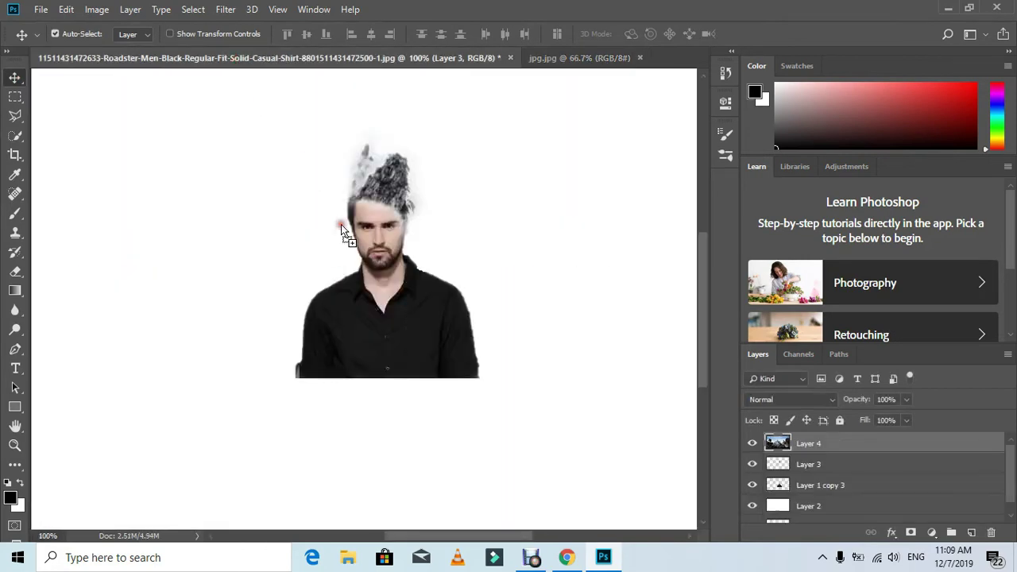
pyautogui.hotkey('ctrl', 't')
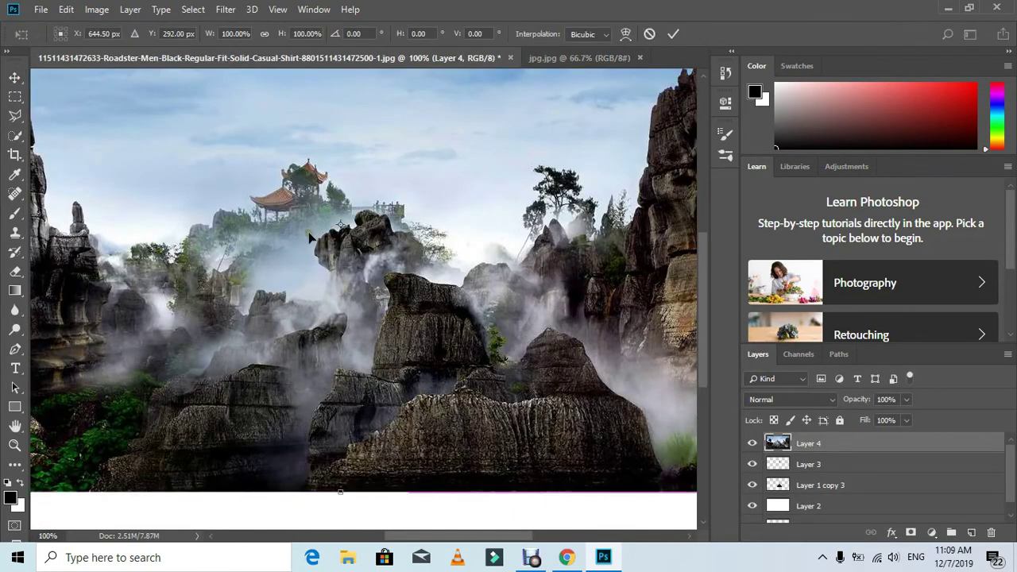
pyautogui.moveTo(56, 182); pyautogui.dragTo(334, 352)
pyautogui.moveTo(111, 133); pyautogui.dragTo(357, 276)
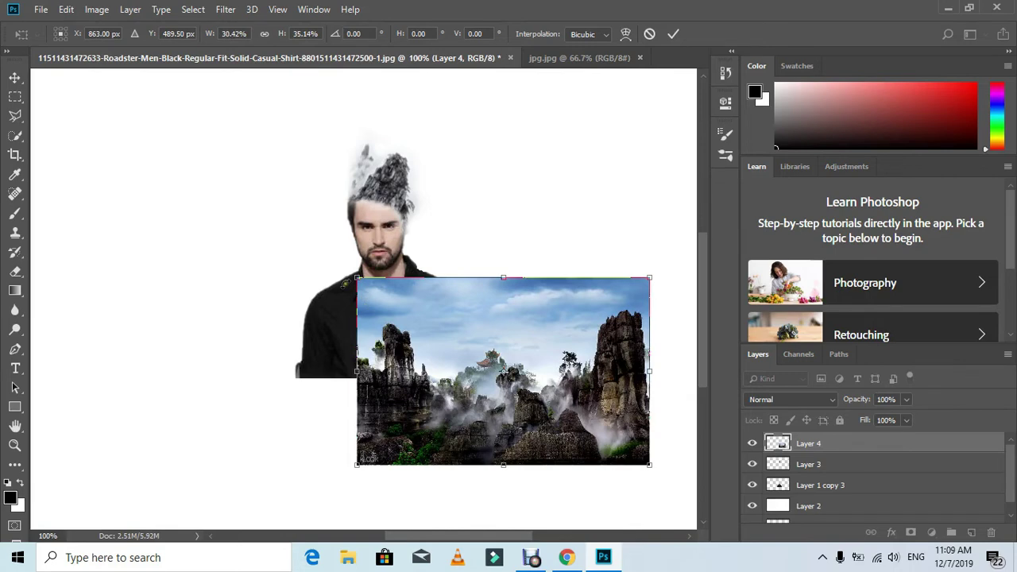
# Reduce the landscape to about 18.69% width, flip it vertically to -14.17% height directly below the shirt, and apply the transform.
pyautogui.moveTo(357, 277); pyautogui.dragTo(470, 332)
pyautogui.moveTo(526, 421); pyautogui.dragTo(379, 347)
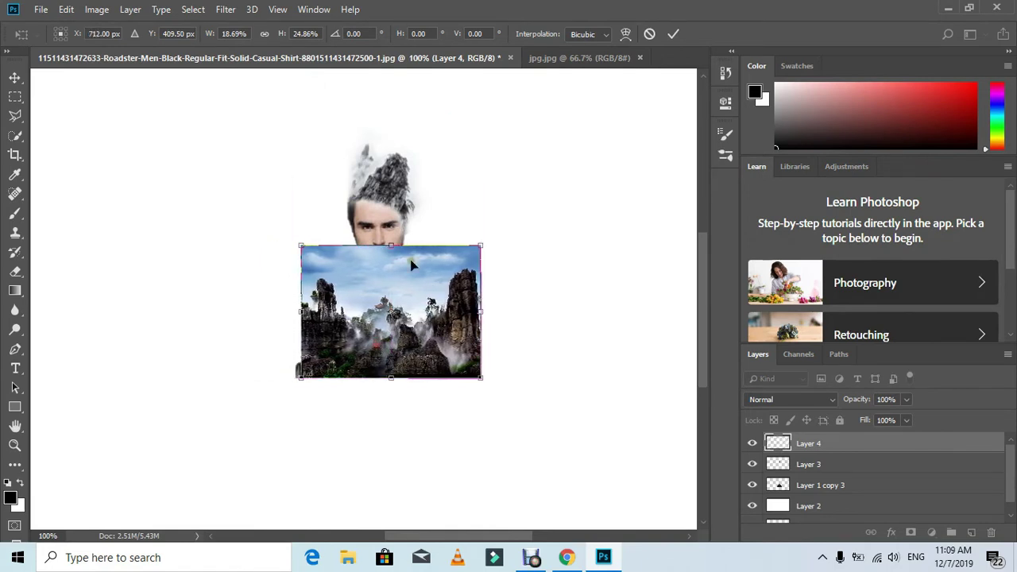
pyautogui.moveTo(391, 246); pyautogui.dragTo(390, 456)
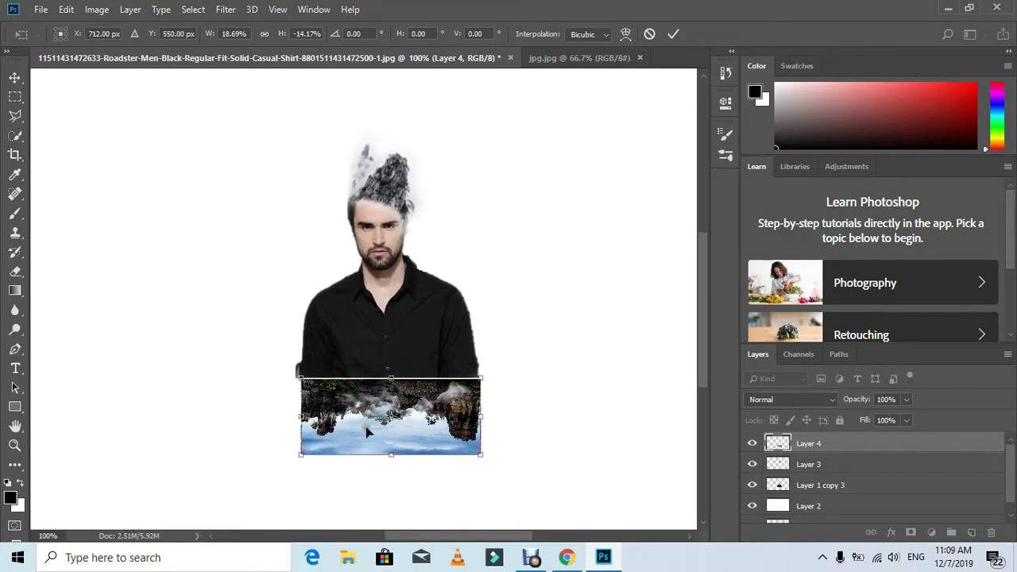
pyautogui.click(672, 35)
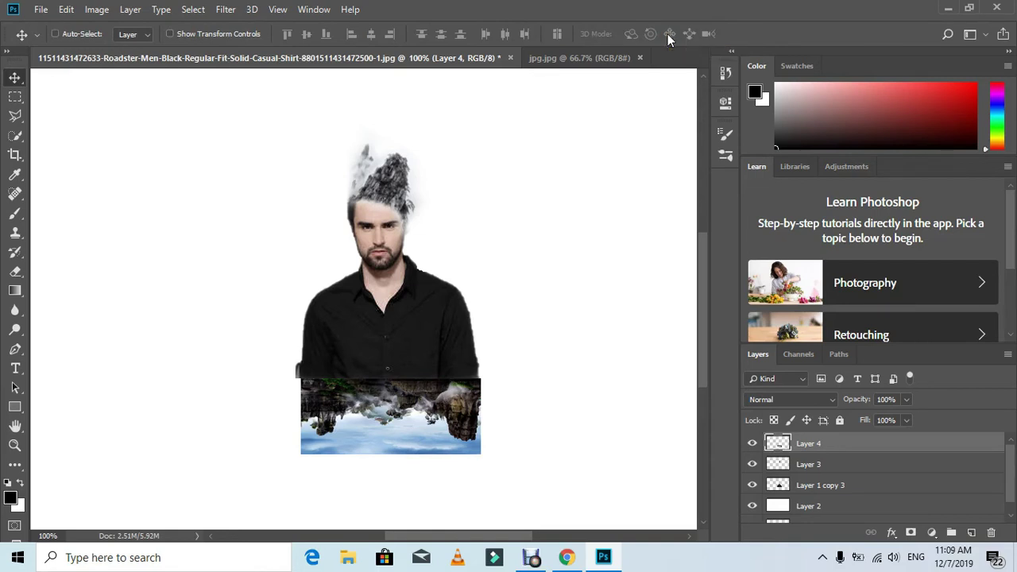
pyautogui.hotkey('ctrl', 't')
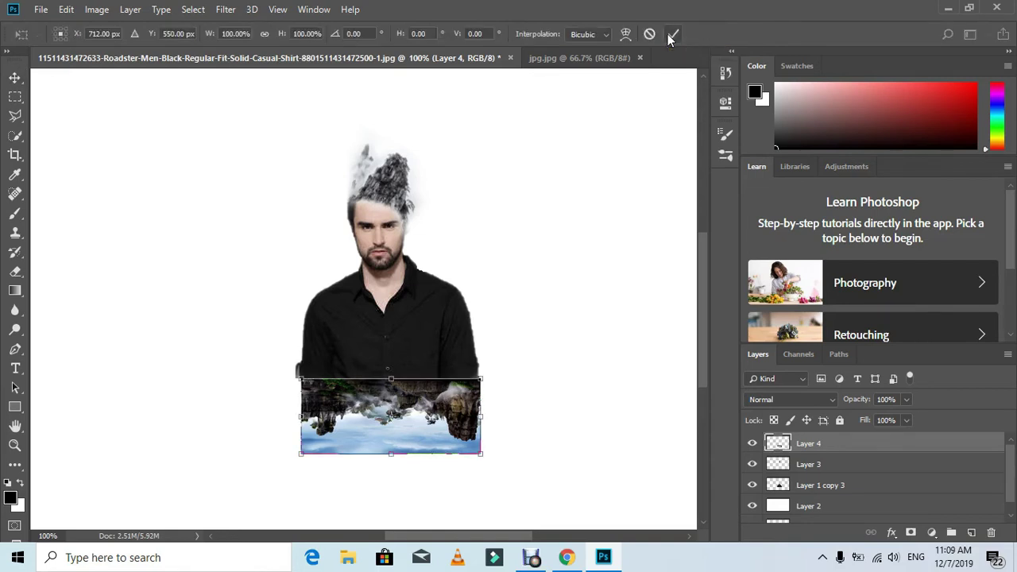
pyautogui.click(94, 10)
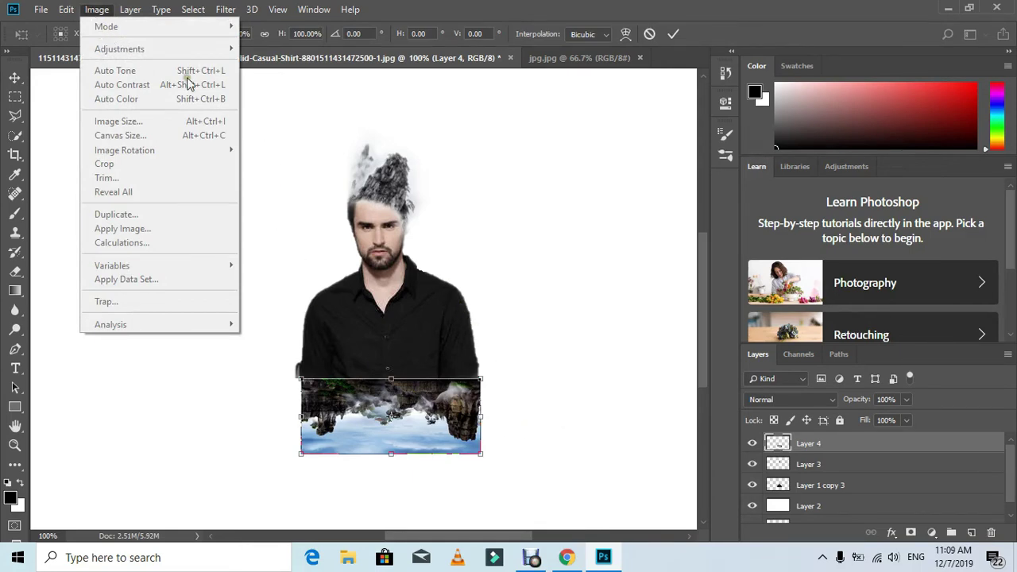
pyautogui.moveTo(74, 8)
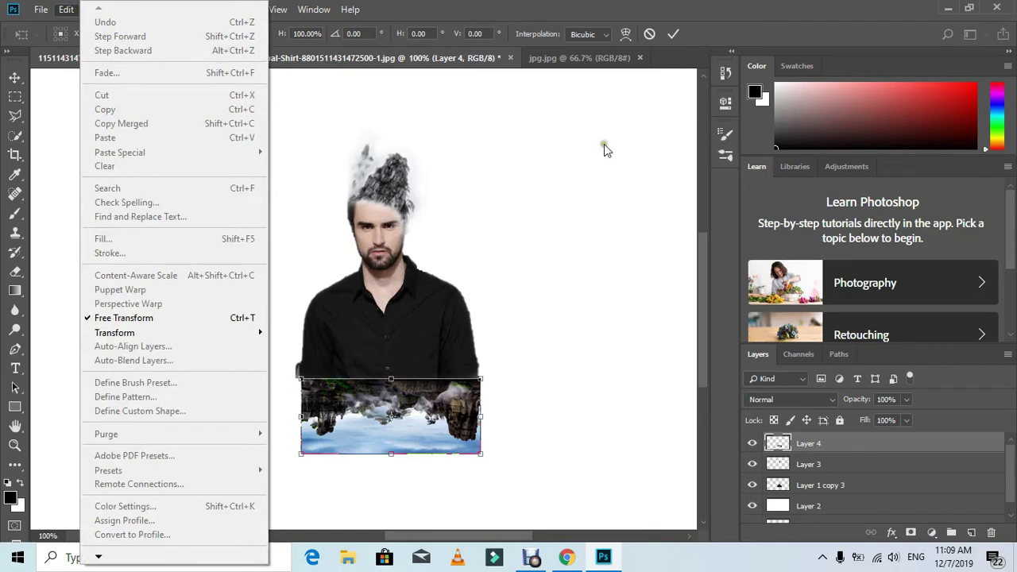
pyautogui.click(593, 179)
pyautogui.click(673, 33)
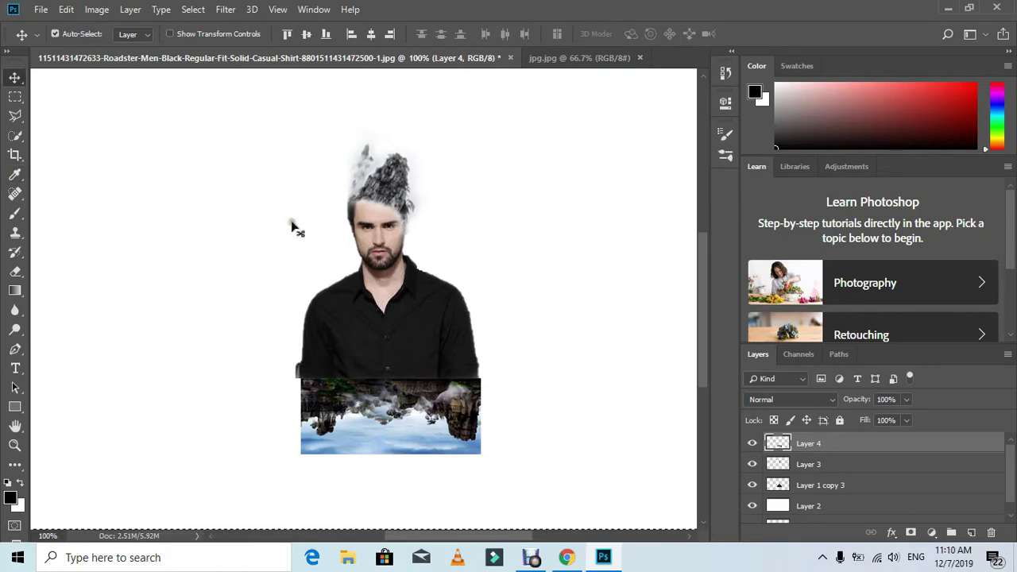
# Darken the landscape layer's shadows with a Levels adjustment by slightly raising the black input level.
pyautogui.click(90, 11)
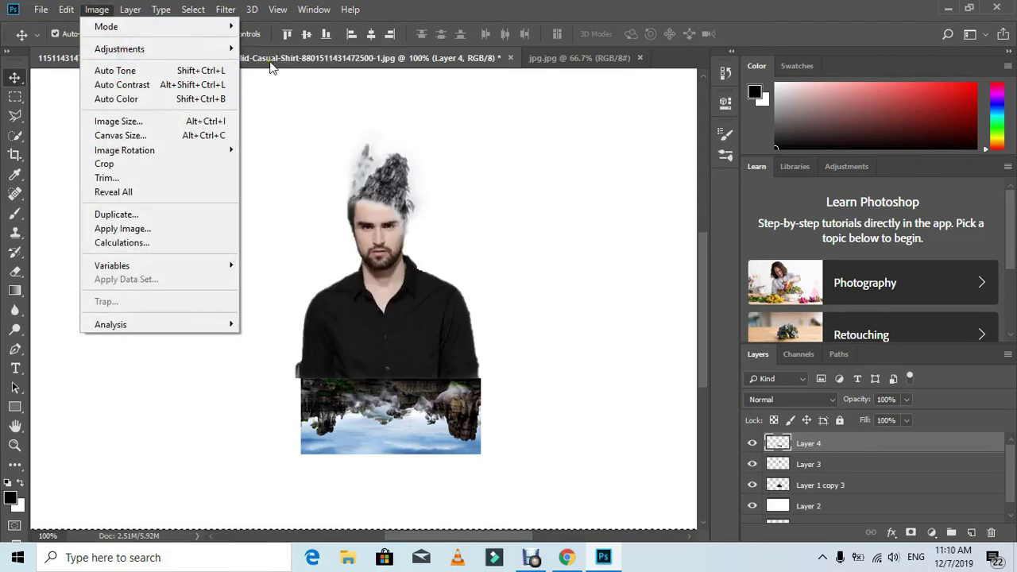
pyautogui.moveTo(226, 48)
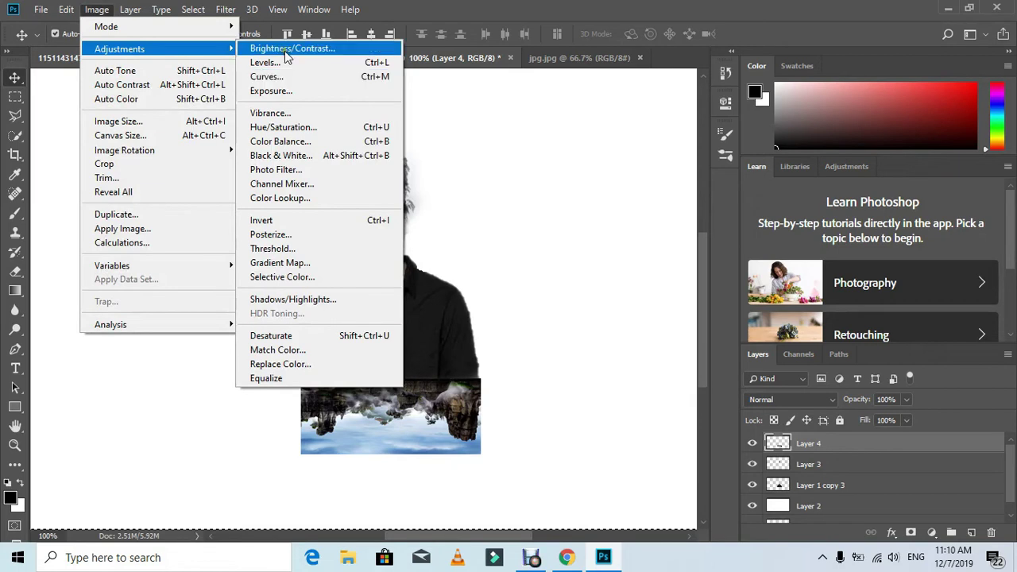
pyautogui.click(277, 63)
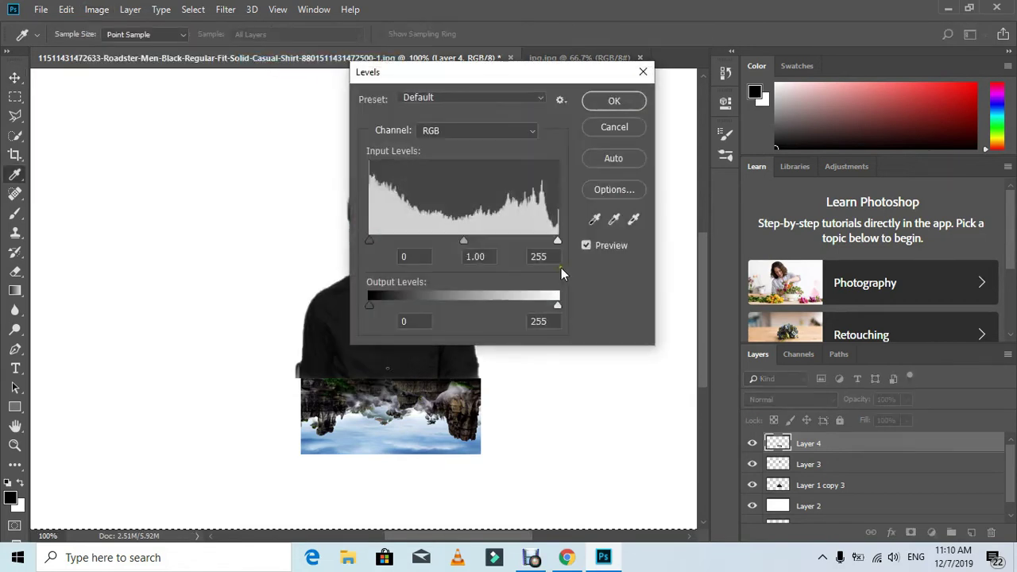
pyautogui.moveTo(369, 240)
pyautogui.mouseDown()
pyautogui.moveTo(410, 239)
pyautogui.moveTo(389, 237)
pyautogui.mouseUp()
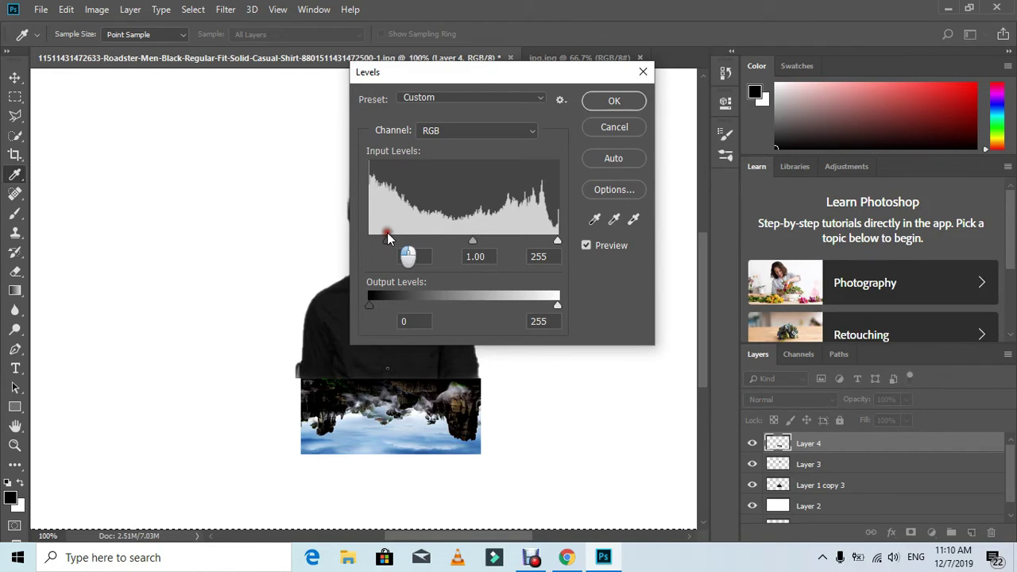
pyautogui.moveTo(388, 237); pyautogui.dragTo(382, 236)
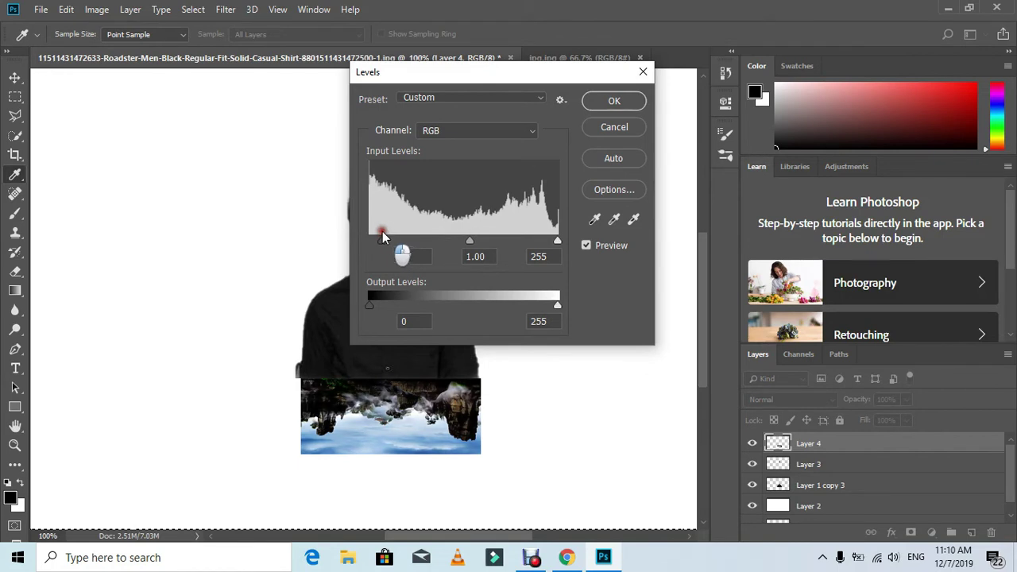
pyautogui.click(636, 101)
# Turn the landscape black and white with Hue/Saturation, using Colorize, saturation 0 and lightness +8.
pyautogui.click(96, 10)
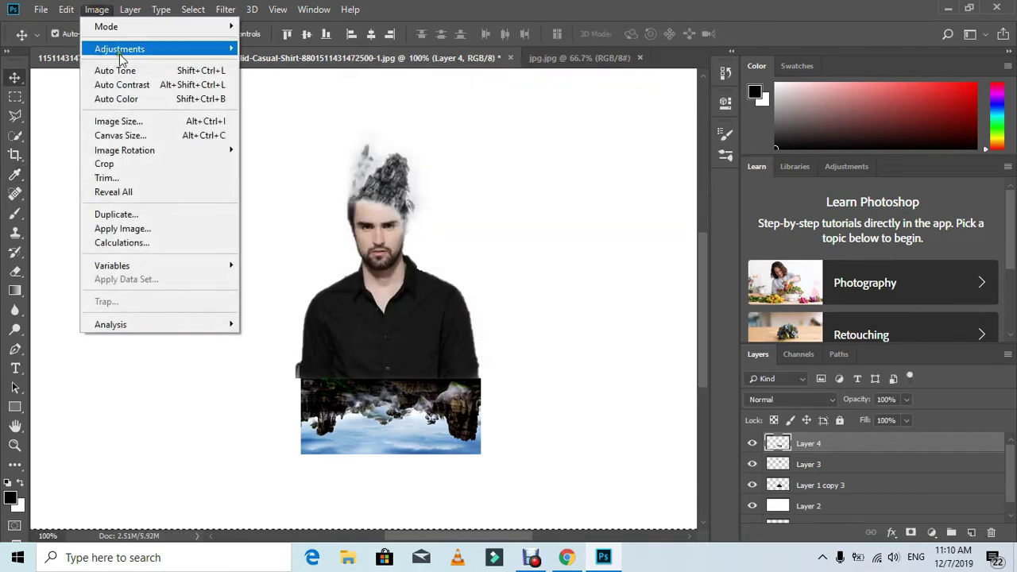
pyautogui.moveTo(125, 49)
pyautogui.click(291, 132)
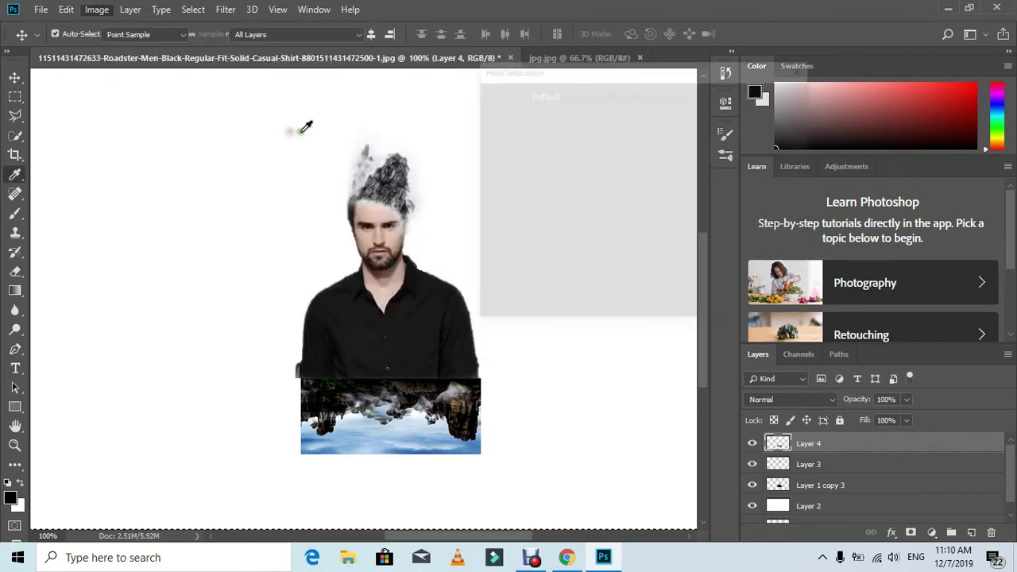
pyautogui.click(762, 255)
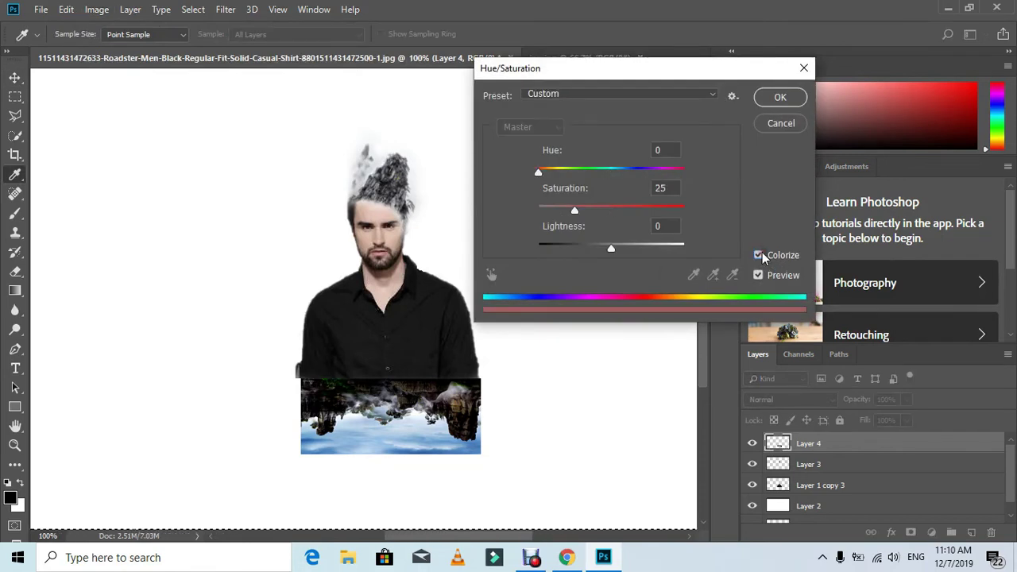
pyautogui.moveTo(576, 209); pyautogui.dragTo(324, 219)
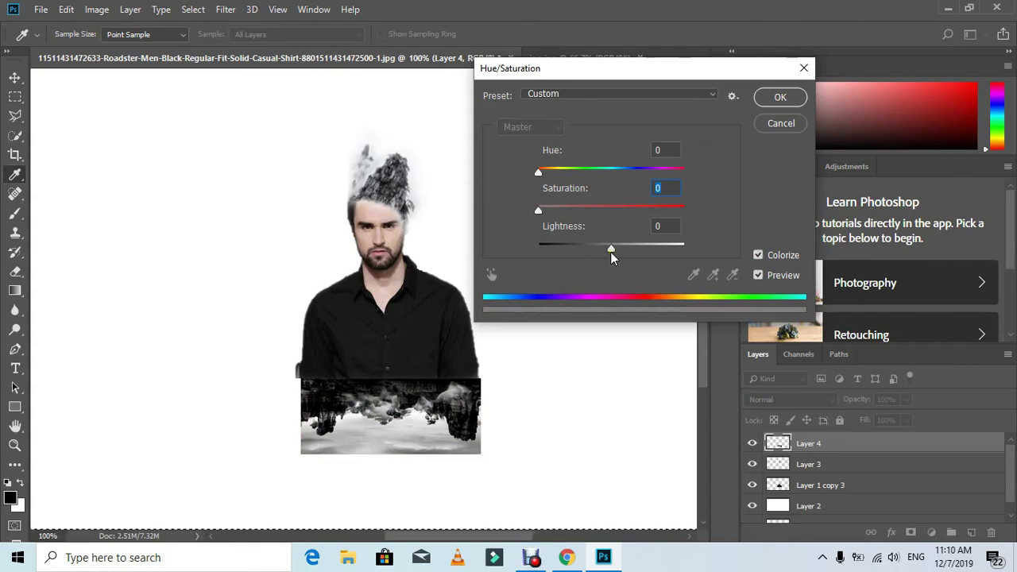
pyautogui.moveTo(610, 252); pyautogui.dragTo(617, 252)
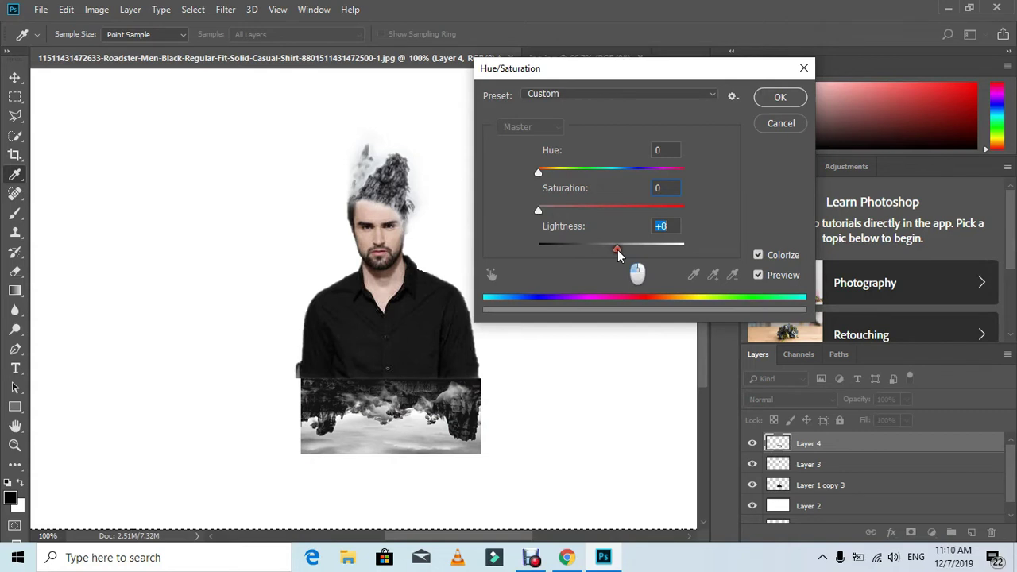
pyautogui.moveTo(618, 250); pyautogui.dragTo(620, 251)
pyautogui.moveTo(619, 247); pyautogui.dragTo(615, 248)
pyautogui.moveTo(615, 248); pyautogui.dragTo(618, 248)
pyautogui.click(780, 100)
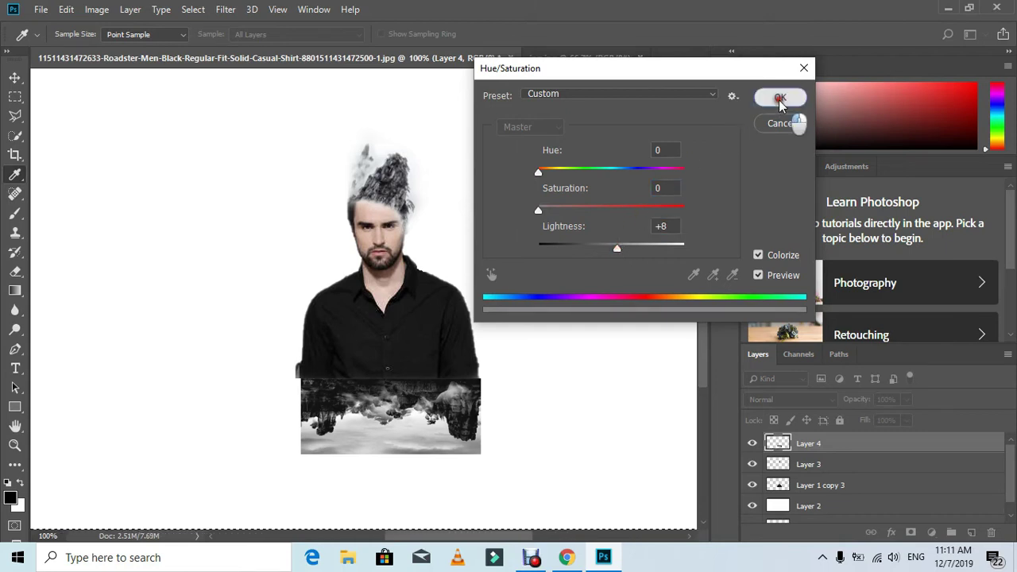
# Move the landscape straight up so its upper edge overlaps the hem of the shirt.
pyautogui.click(14, 445)
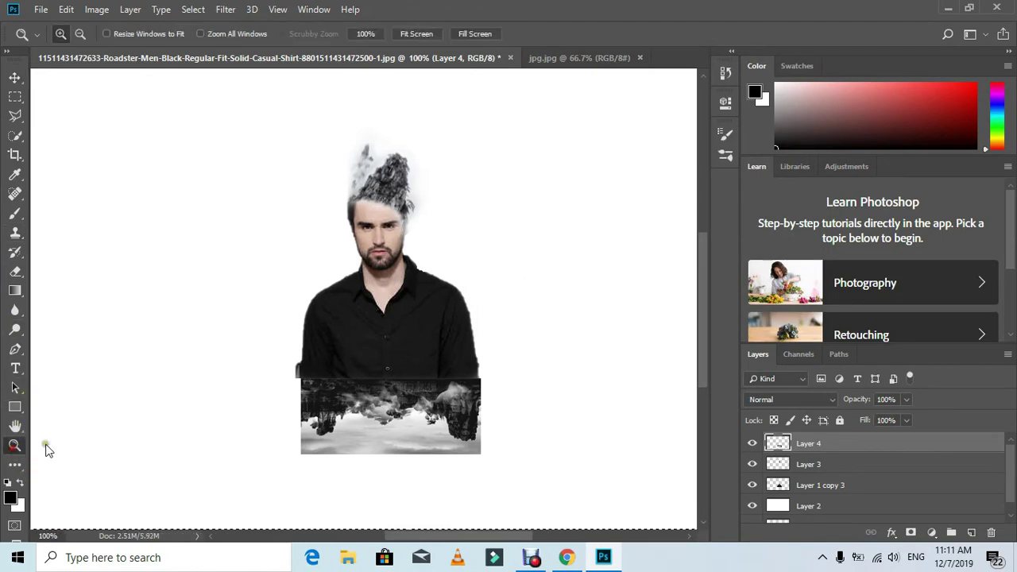
pyautogui.click(374, 398)
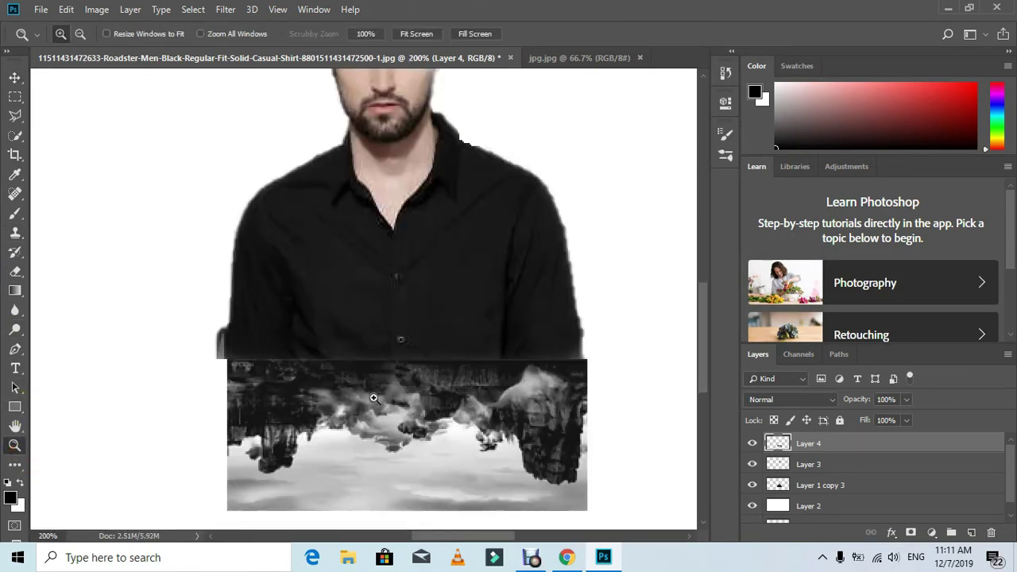
pyautogui.click(15, 78)
pyautogui.moveTo(328, 424); pyautogui.dragTo(324, 390)
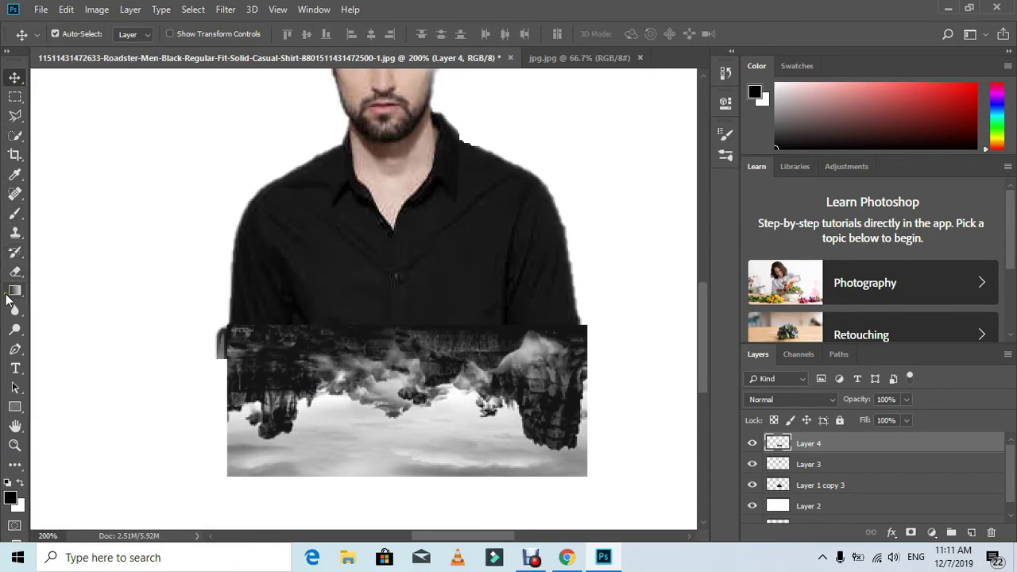
# Blend the landscape's upper edge into the shirt hem with a 28 px Soft Round eraser.
pyautogui.click(15, 274)
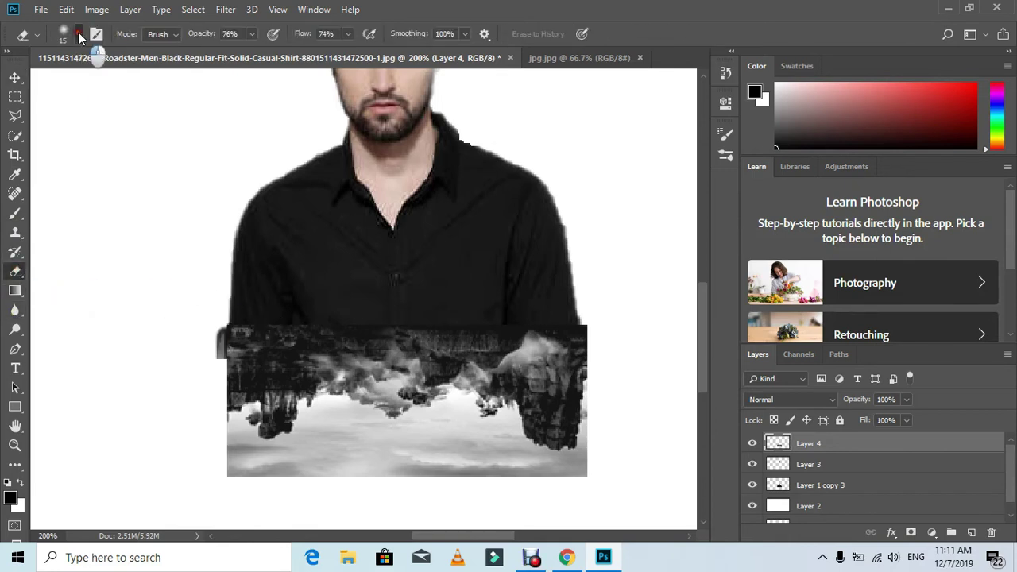
pyautogui.click(80, 36)
pyautogui.click(103, 83)
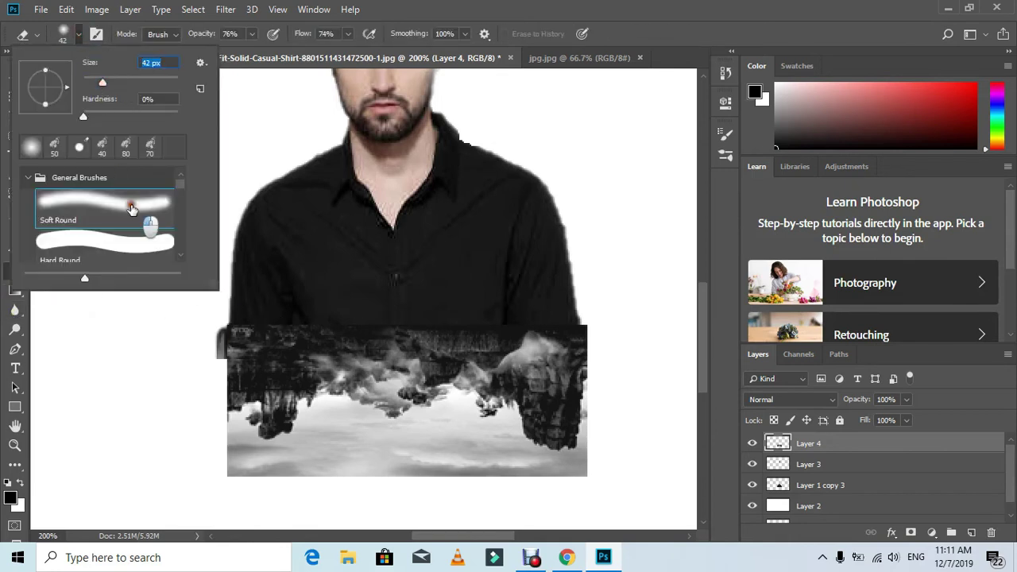
pyautogui.click(132, 209)
pyautogui.click(97, 79)
pyautogui.click(244, 314)
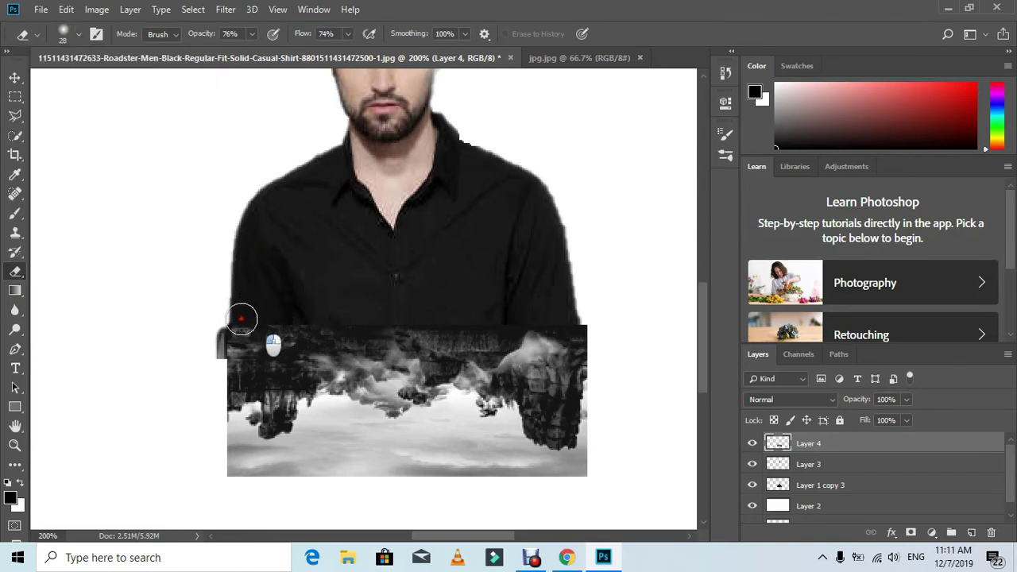
pyautogui.moveTo(295, 318); pyautogui.dragTo(270, 321)
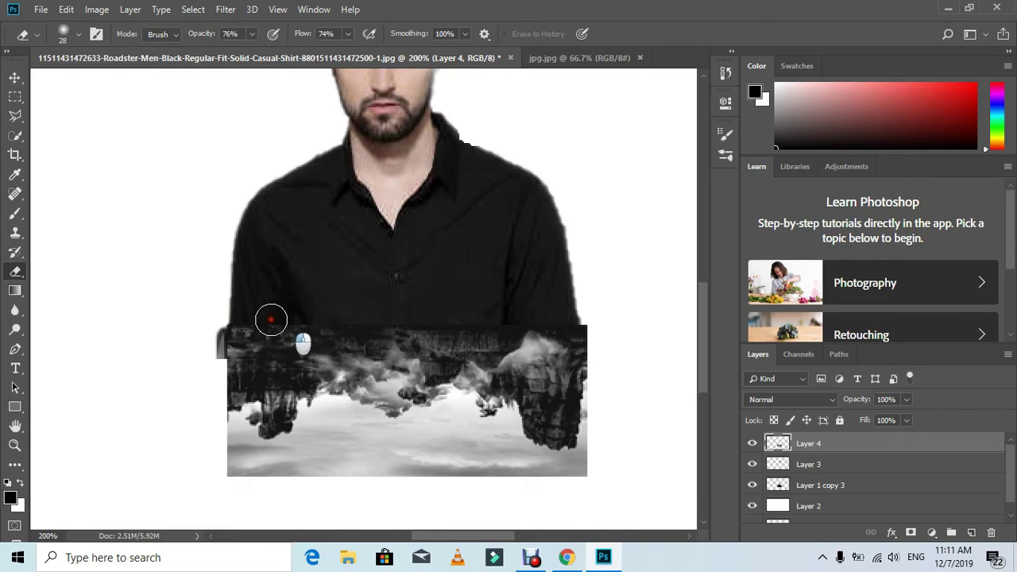
pyautogui.moveTo(358, 319)
pyautogui.mouseDown()
pyautogui.moveTo(280, 326)
pyautogui.moveTo(291, 329)
pyautogui.moveTo(238, 321)
pyautogui.moveTo(254, 324)
pyautogui.moveTo(240, 334)
pyautogui.moveTo(247, 328)
pyautogui.mouseUp()
pyautogui.click(264, 302)
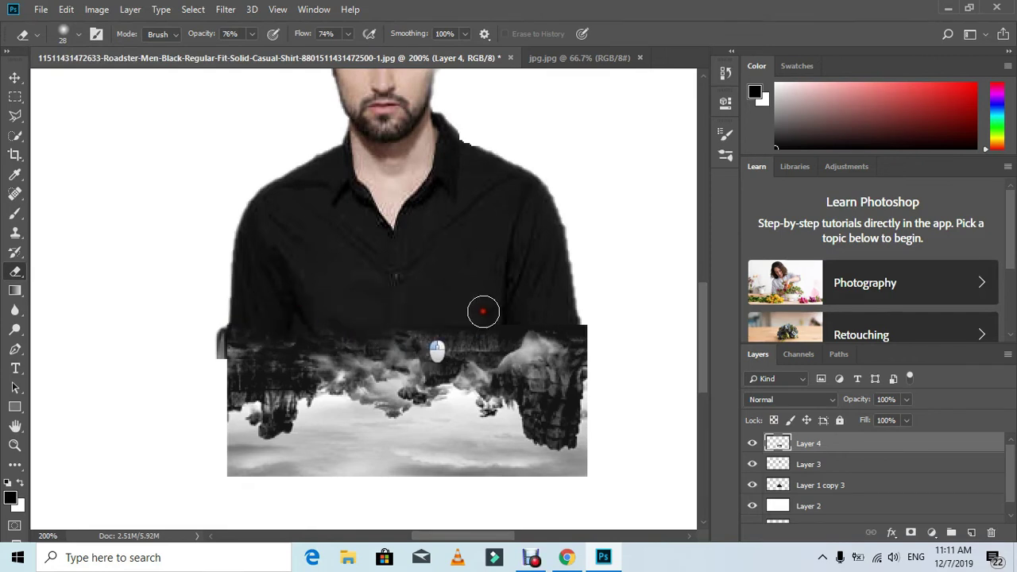
# Soften the rest of the landscape's outline with the eraser, along the right side, lower edge and left side.
pyautogui.moveTo(419, 320)
pyautogui.mouseDown()
pyautogui.moveTo(485, 314)
pyautogui.moveTo(492, 328)
pyautogui.moveTo(546, 333)
pyautogui.moveTo(549, 319)
pyautogui.moveTo(566, 327)
pyautogui.moveTo(557, 343)
pyautogui.moveTo(599, 318)
pyautogui.moveTo(603, 421)
pyautogui.moveTo(599, 370)
pyautogui.moveTo(597, 429)
pyautogui.mouseUp()
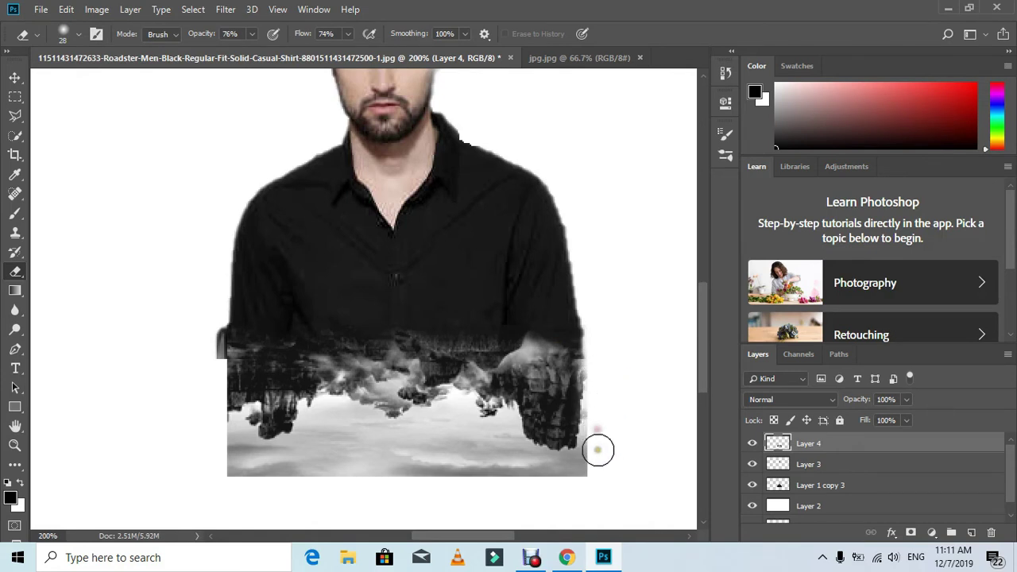
pyautogui.moveTo(602, 478)
pyautogui.mouseDown()
pyautogui.moveTo(586, 481)
pyautogui.moveTo(599, 410)
pyautogui.moveTo(593, 482)
pyautogui.moveTo(385, 456)
pyautogui.mouseUp()
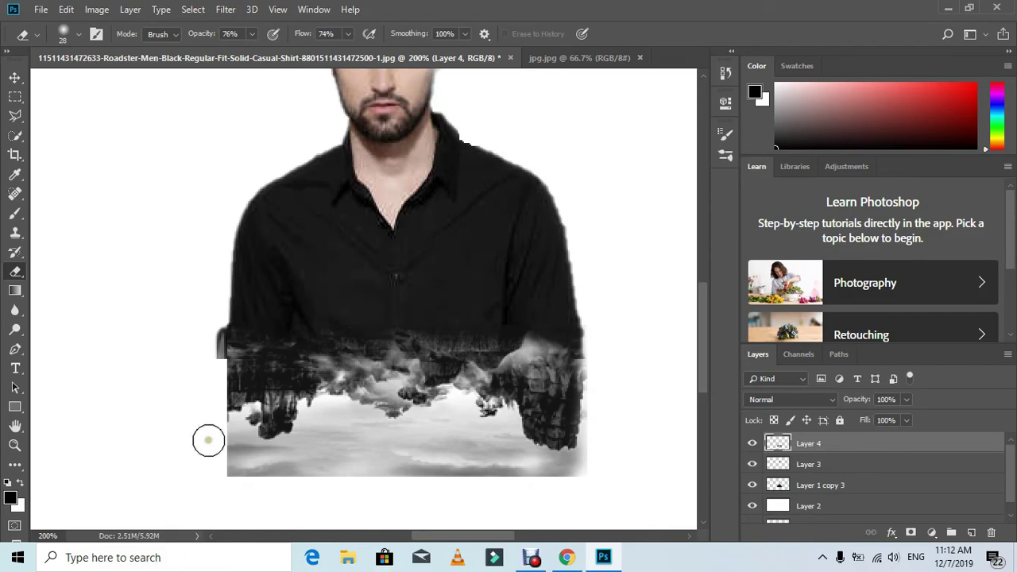
pyautogui.moveTo(208, 441)
pyautogui.mouseDown()
pyautogui.moveTo(227, 443)
pyautogui.moveTo(230, 479)
pyautogui.moveTo(216, 427)
pyautogui.moveTo(220, 448)
pyautogui.moveTo(249, 472)
pyautogui.moveTo(223, 456)
pyautogui.moveTo(195, 379)
pyautogui.moveTo(211, 374)
pyautogui.moveTo(209, 413)
pyautogui.moveTo(212, 347)
pyautogui.moveTo(211, 416)
pyautogui.moveTo(216, 364)
pyautogui.moveTo(207, 407)
pyautogui.mouseUp()
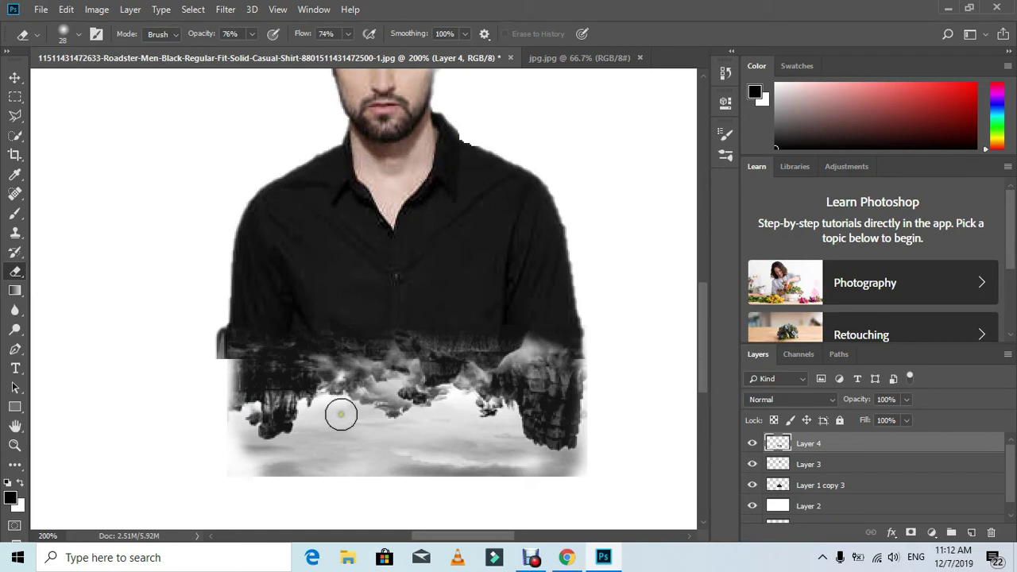
# Stretch the landscape leftward to 103.72% width so it reaches under the left sleeve, and apply the transform.
pyautogui.hotkey('ctrl', 't')
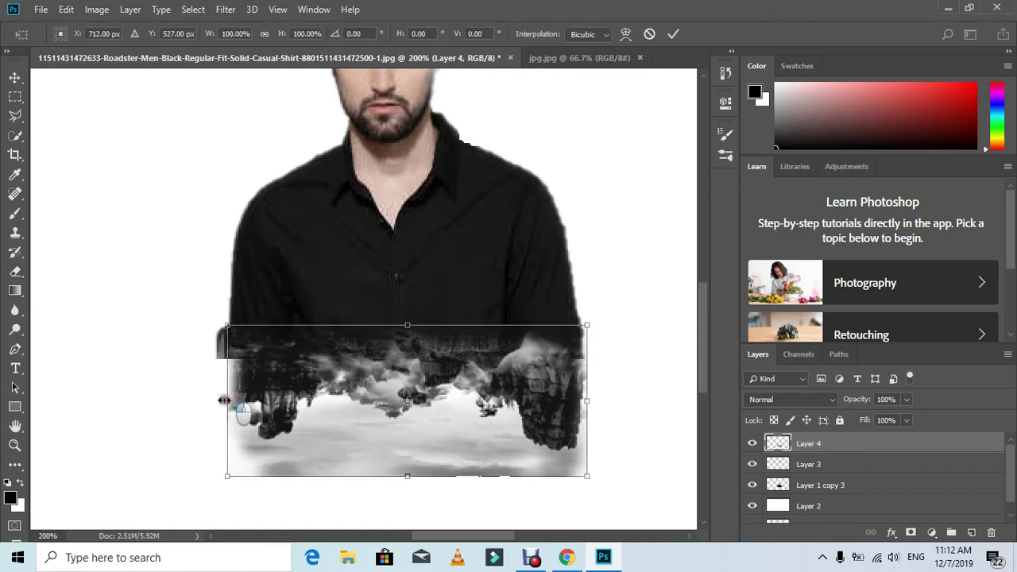
pyautogui.moveTo(225, 400); pyautogui.dragTo(216, 400)
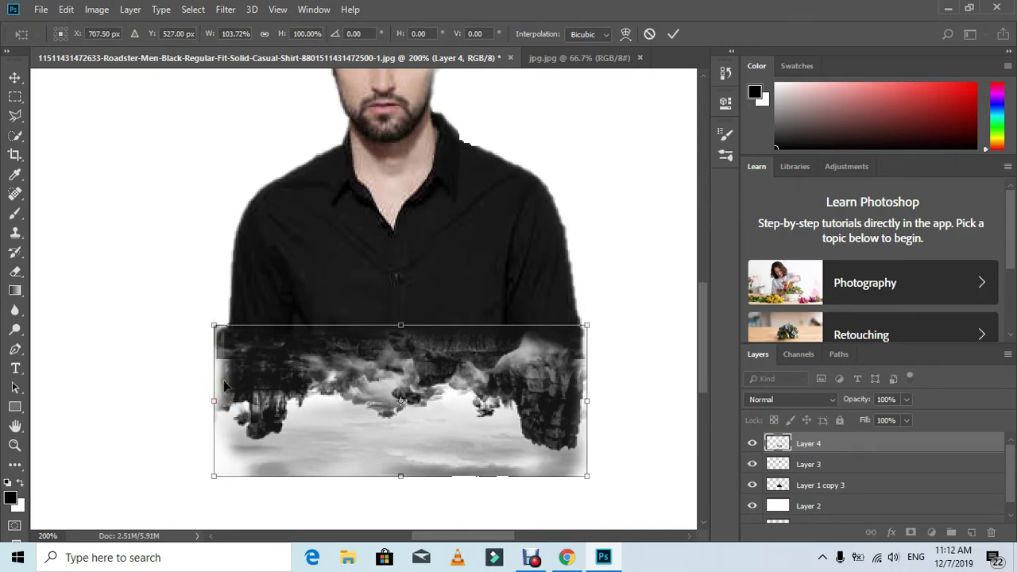
pyautogui.click(673, 34)
# Erase the landscape's hard left corner beside the sleeve and fade out the sky along its lower edge, enlarging the eraser to 60 px.
pyautogui.press('e')
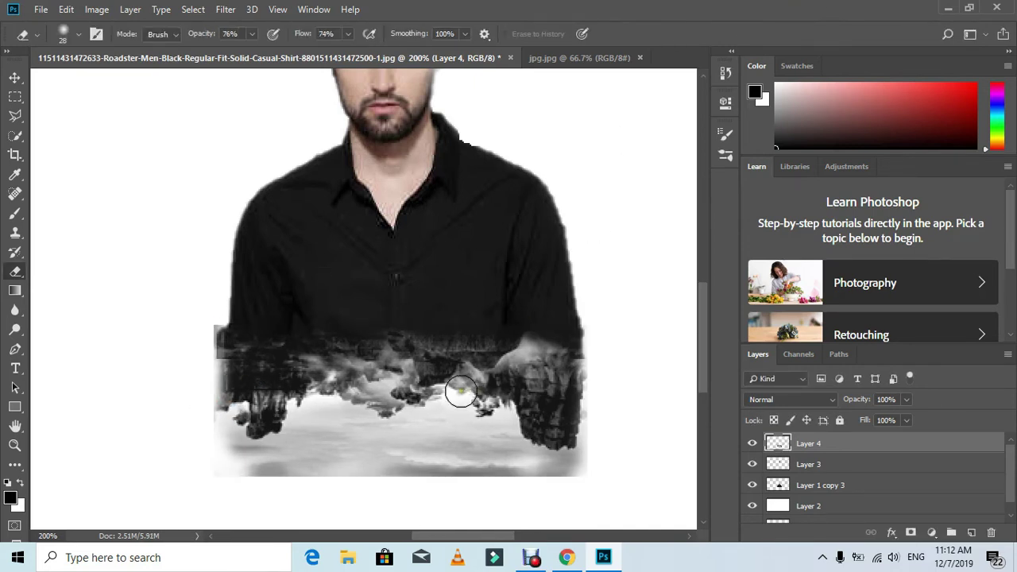
pyautogui.moveTo(191, 325)
pyautogui.mouseDown()
pyautogui.moveTo(207, 344)
pyautogui.moveTo(197, 374)
pyautogui.moveTo(207, 318)
pyautogui.moveTo(201, 355)
pyautogui.mouseUp()
pyautogui.moveTo(311, 473)
pyautogui.mouseDown()
pyautogui.moveTo(236, 481)
pyautogui.moveTo(293, 470)
pyautogui.moveTo(259, 482)
pyautogui.moveTo(271, 471)
pyautogui.moveTo(390, 472)
pyautogui.moveTo(284, 482)
pyautogui.moveTo(586, 484)
pyautogui.moveTo(503, 490)
pyautogui.moveTo(597, 466)
pyautogui.moveTo(602, 377)
pyautogui.moveTo(586, 534)
pyautogui.moveTo(562, 472)
pyautogui.moveTo(484, 474)
pyautogui.moveTo(549, 481)
pyautogui.moveTo(514, 472)
pyautogui.moveTo(551, 480)
pyautogui.moveTo(377, 484)
pyautogui.moveTo(231, 467)
pyautogui.moveTo(347, 452)
pyautogui.moveTo(342, 472)
pyautogui.moveTo(334, 460)
pyautogui.moveTo(352, 443)
pyautogui.moveTo(318, 438)
pyautogui.moveTo(352, 447)
pyautogui.moveTo(316, 474)
pyautogui.moveTo(399, 455)
pyautogui.moveTo(444, 470)
pyautogui.mouseUp()
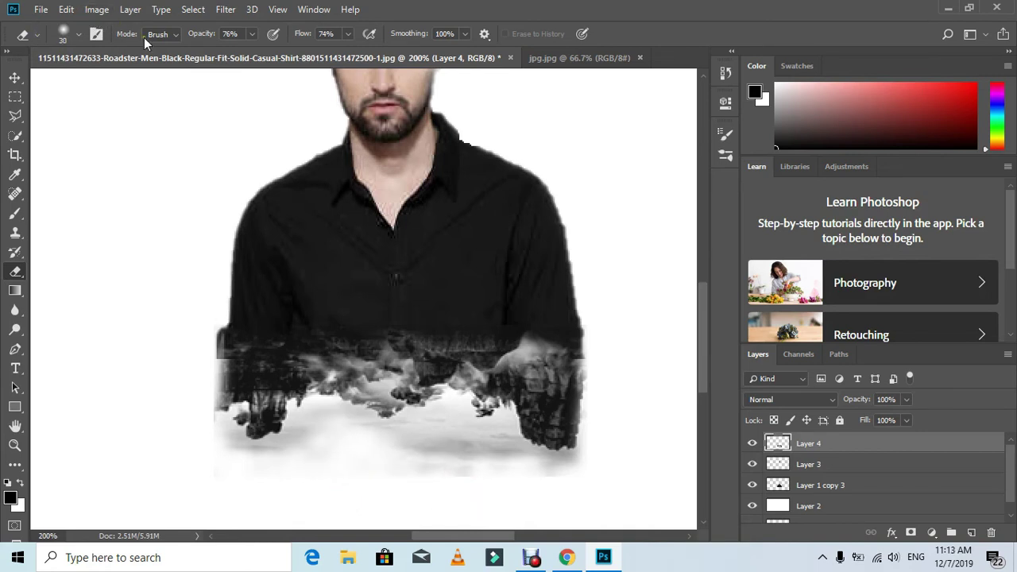
pyautogui.press(']')
pyautogui.moveTo(450, 469)
pyautogui.mouseDown()
pyautogui.moveTo(439, 491)
pyautogui.moveTo(489, 504)
pyautogui.moveTo(515, 500)
pyautogui.moveTo(461, 457)
pyautogui.moveTo(443, 464)
pyautogui.moveTo(534, 504)
pyautogui.moveTo(567, 494)
pyautogui.moveTo(480, 520)
pyautogui.moveTo(302, 460)
pyautogui.moveTo(336, 444)
pyautogui.moveTo(383, 452)
pyautogui.moveTo(388, 474)
pyautogui.moveTo(484, 472)
pyautogui.mouseUp()
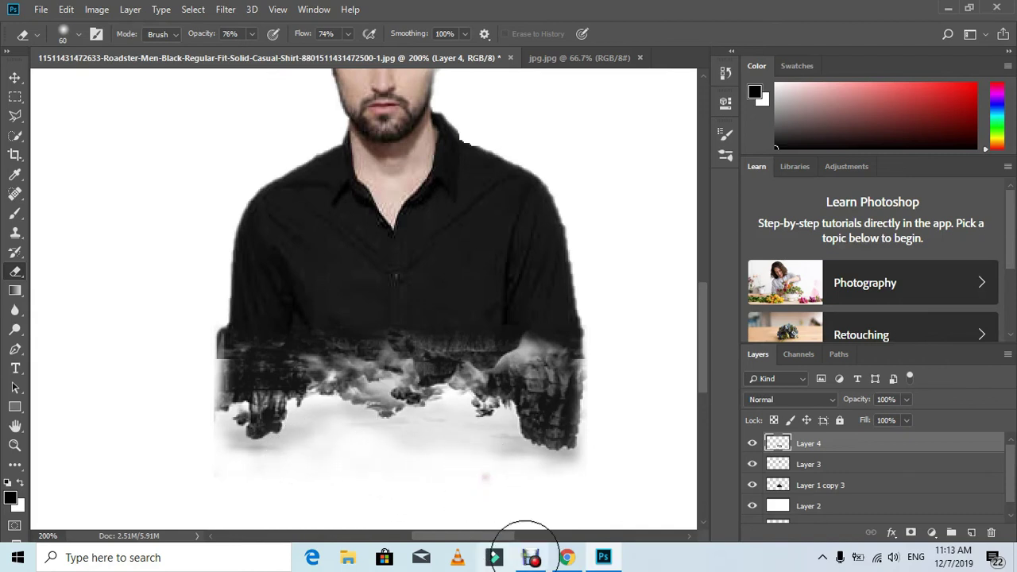
# Fade the landscape's upper edge further into the shirt with the 60 px eraser and touch up its outline with the whole canvas in view.
pyautogui.moveTo(337, 325)
pyautogui.mouseDown()
pyautogui.moveTo(379, 302)
pyautogui.moveTo(526, 318)
pyautogui.mouseUp()
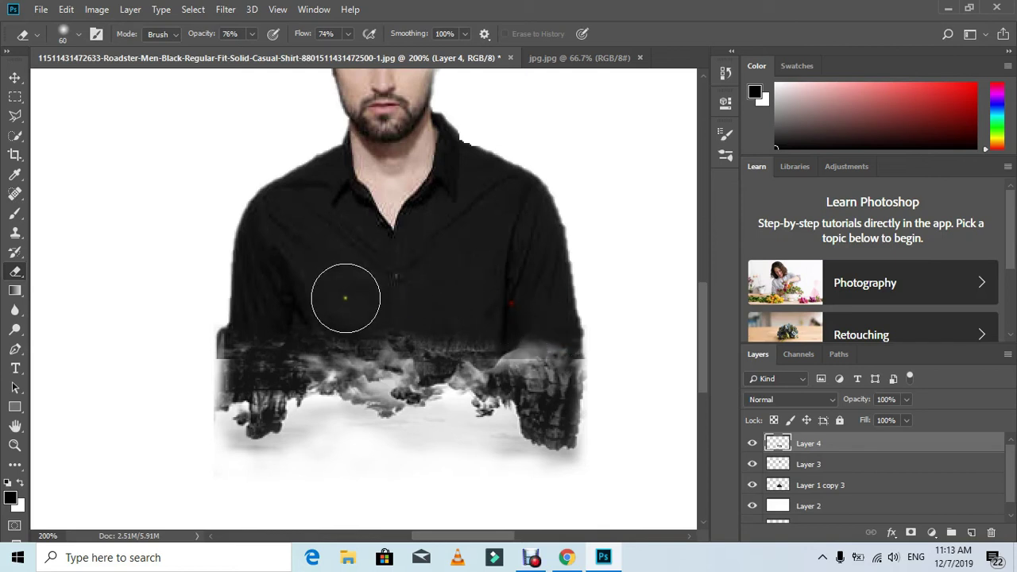
pyautogui.moveTo(284, 318)
pyautogui.mouseDown()
pyautogui.moveTo(353, 300)
pyautogui.moveTo(425, 309)
pyautogui.mouseUp()
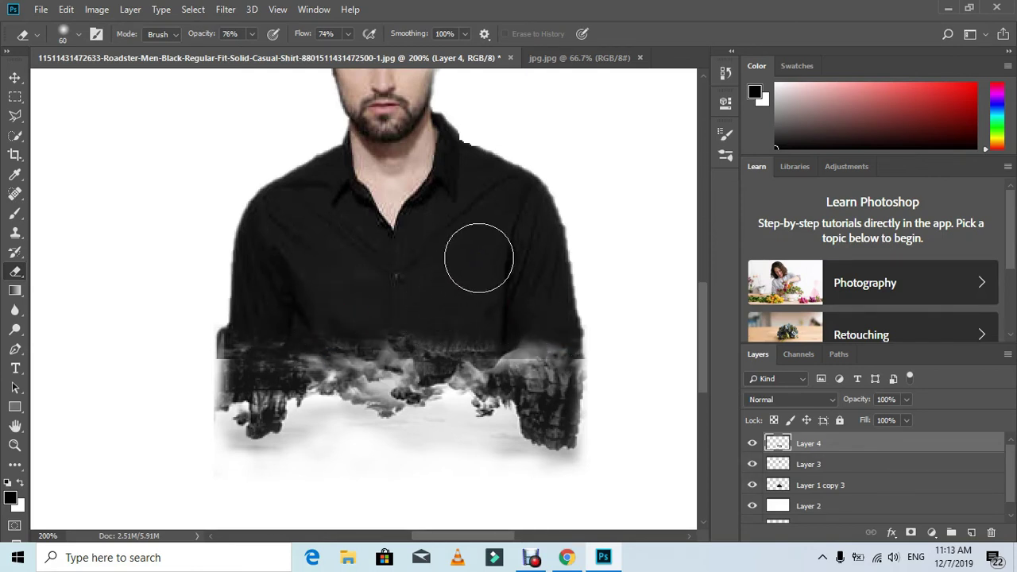
pyautogui.hotkey('ctrl', '0')
pyautogui.moveTo(337, 364); pyautogui.dragTo(326, 380)
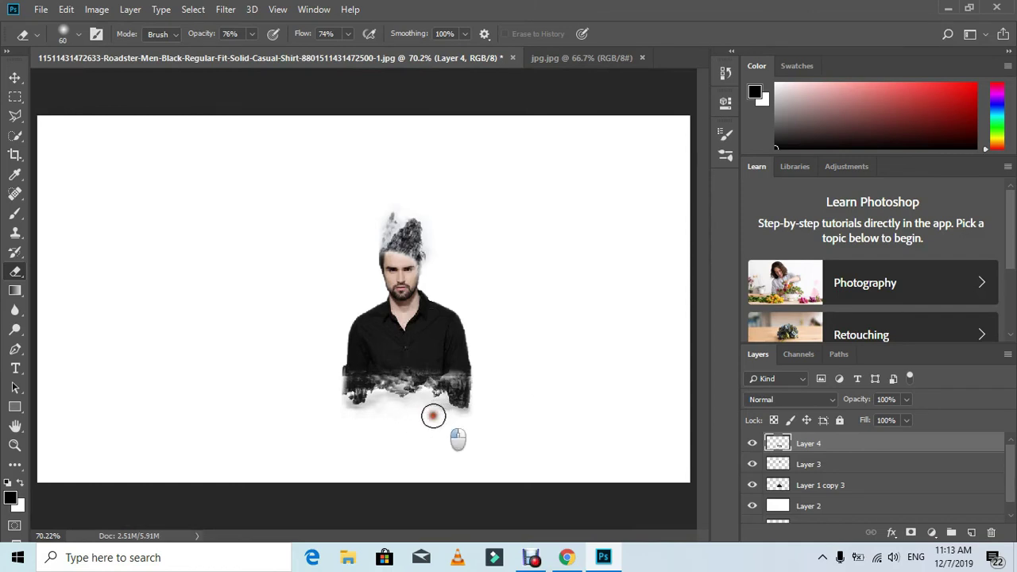
pyautogui.moveTo(433, 415); pyautogui.dragTo(433, 416)
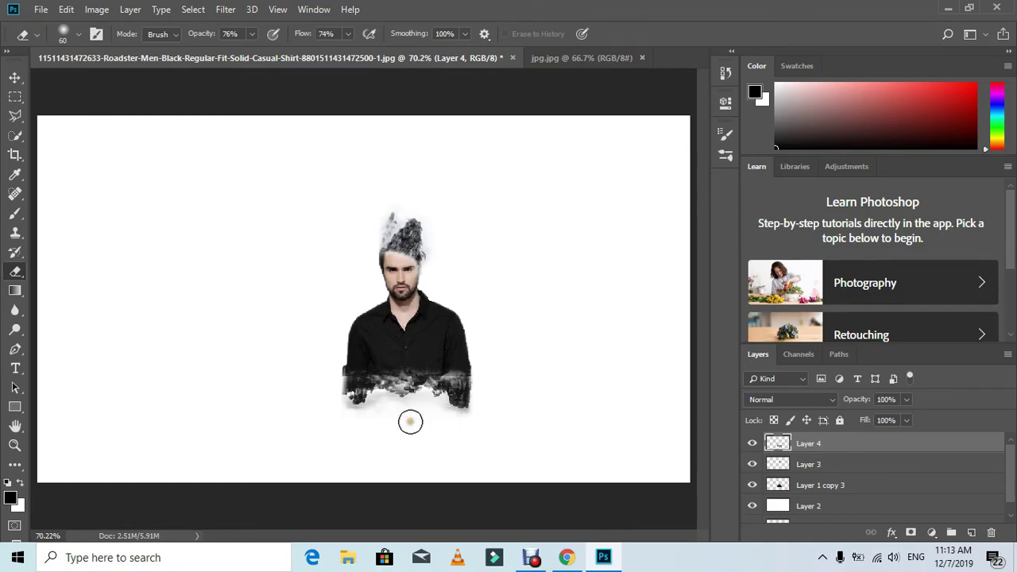
# Erase the faint haze below the landscape's lower edge with the 60 px eraser and close the jpg.jpg document.
pyautogui.click(353, 416)
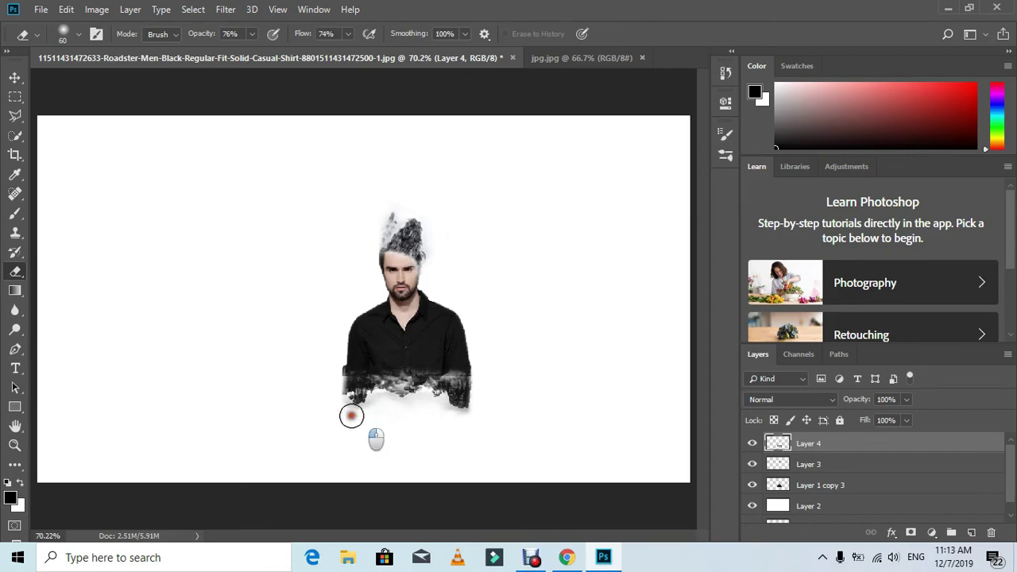
pyautogui.click(373, 415)
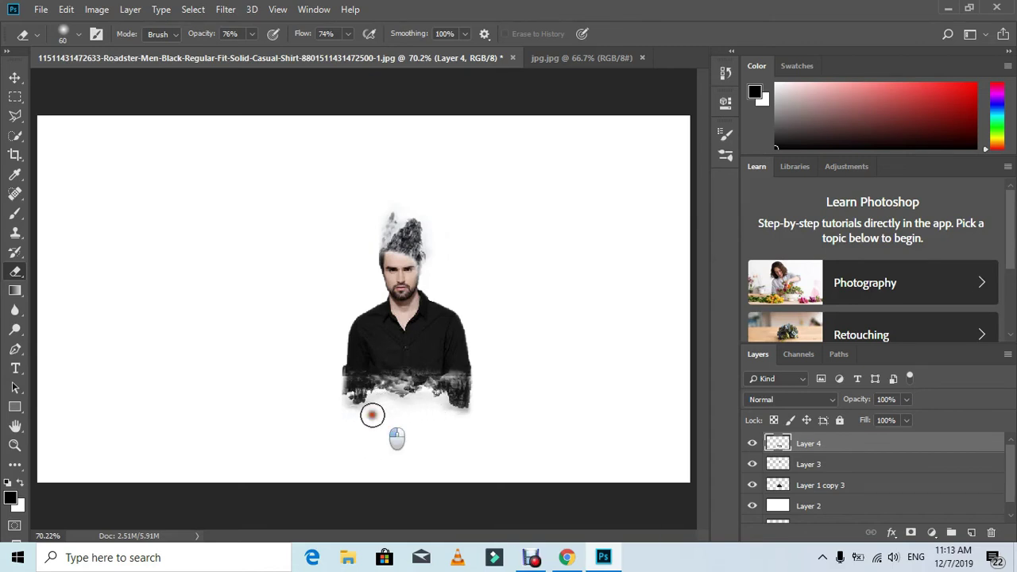
pyautogui.click(374, 412)
pyautogui.click(379, 414)
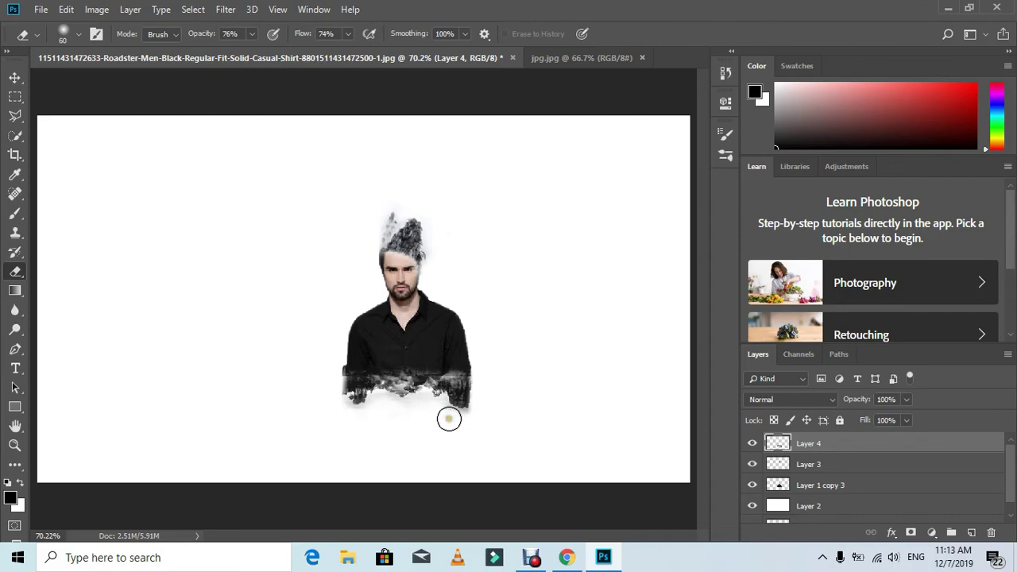
pyautogui.click(452, 424)
pyautogui.moveTo(468, 423); pyautogui.dragTo(463, 432)
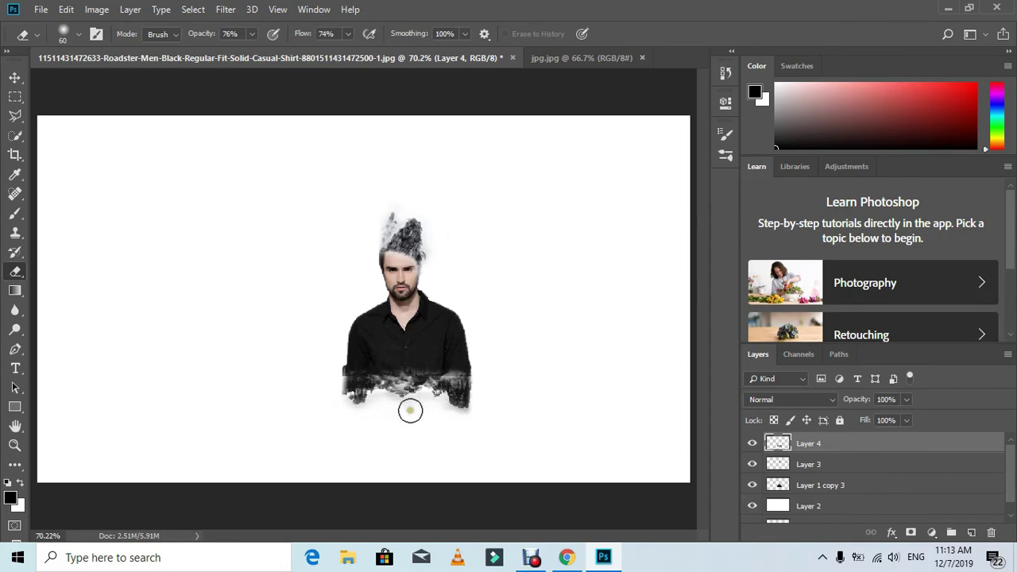
pyautogui.moveTo(390, 408); pyautogui.dragTo(418, 403)
pyautogui.click(438, 415)
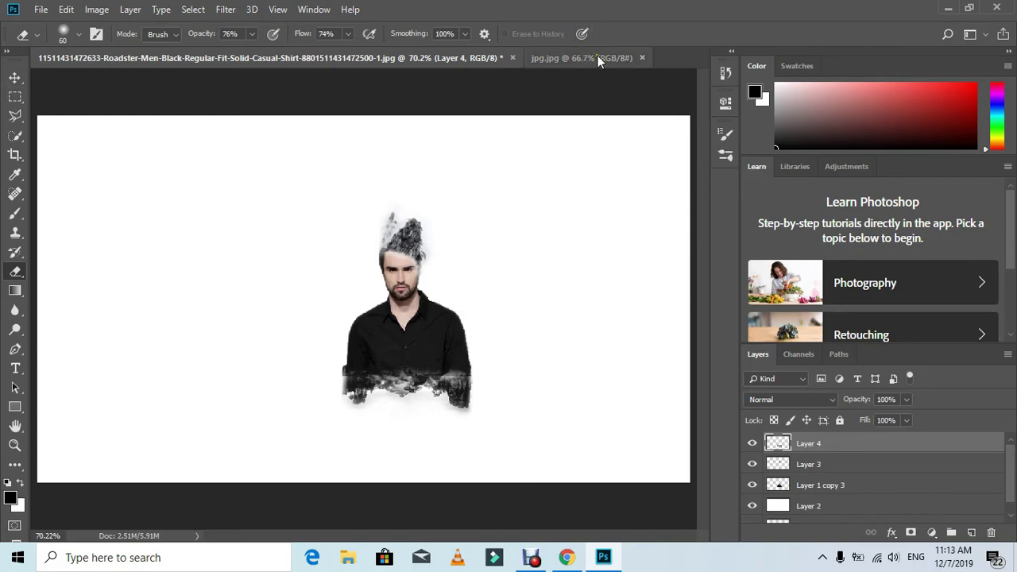
pyautogui.click(643, 58)
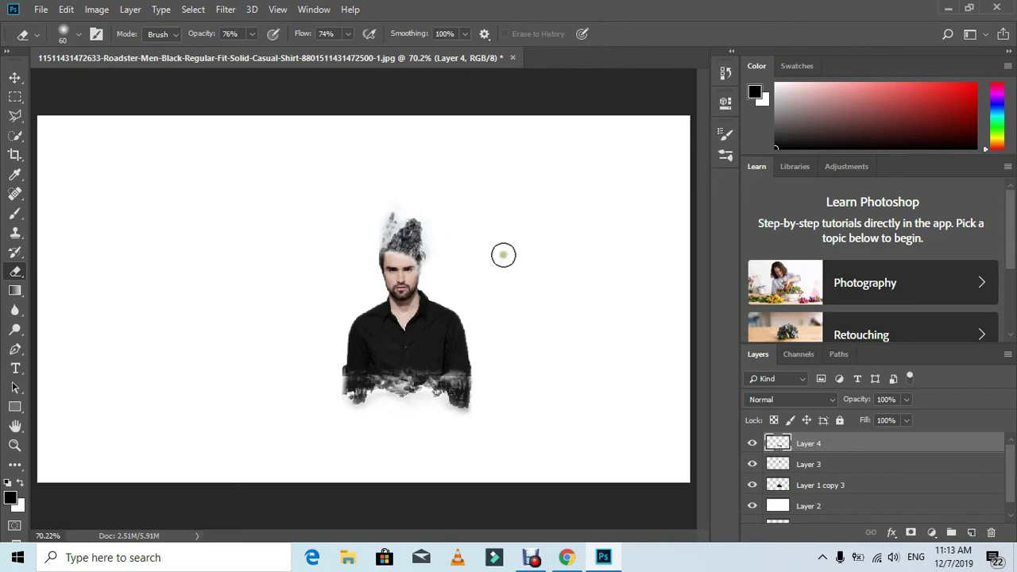
# Combine Layer 4, Layer 3, Layer 1 copy 3 and the white Layer 2 into one smart object and rasterize it.
pyautogui.keyDown('shift'); pyautogui.click(813, 464); pyautogui.keyUp('shift')
pyautogui.keyDown('shift'); pyautogui.click(821, 487); pyautogui.keyUp('shift')
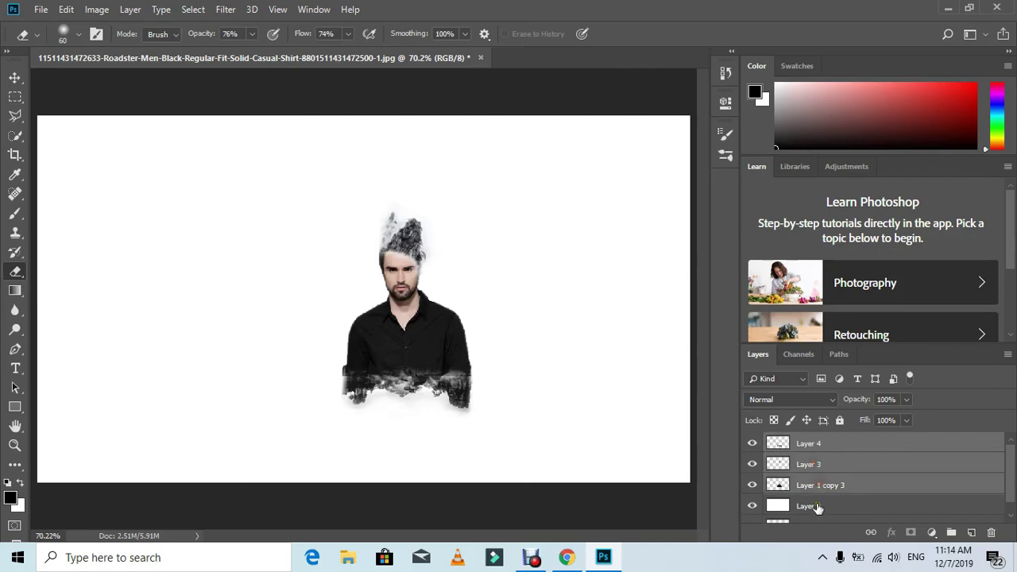
pyautogui.scroll(-1, 819, 506)
pyautogui.rightClick(812, 493)
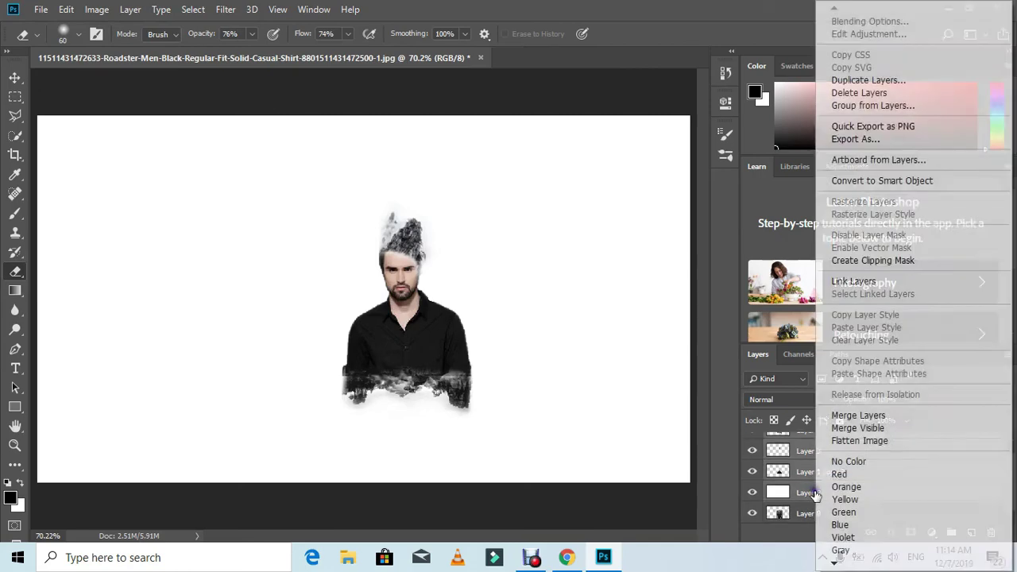
pyautogui.click(880, 180)
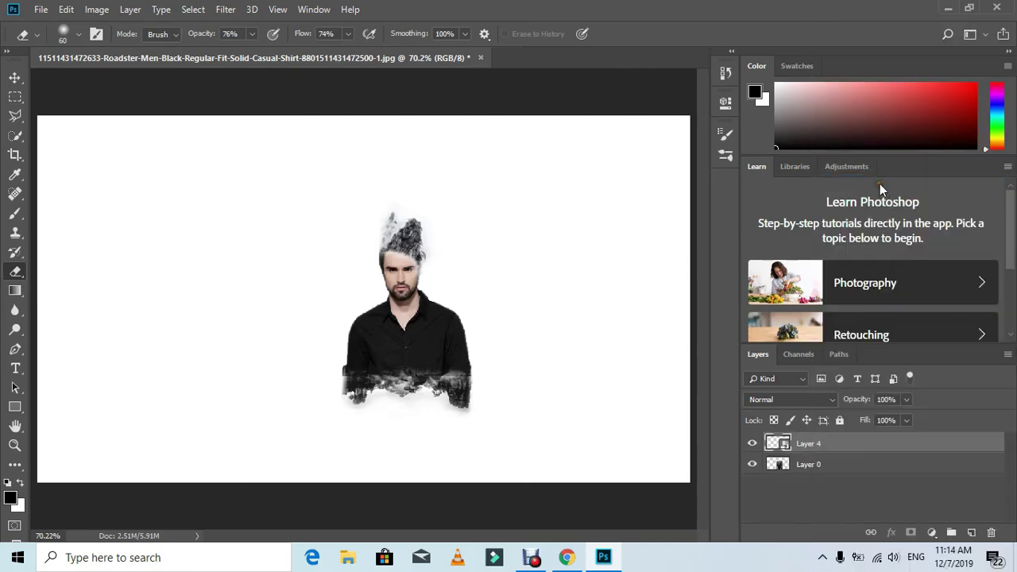
pyautogui.rightClick(826, 452)
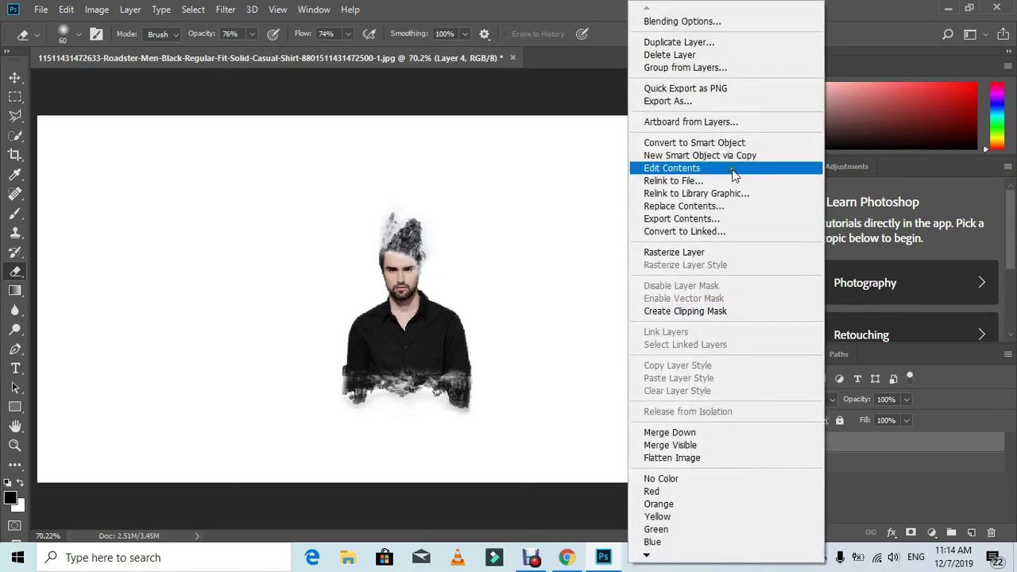
pyautogui.click(703, 252)
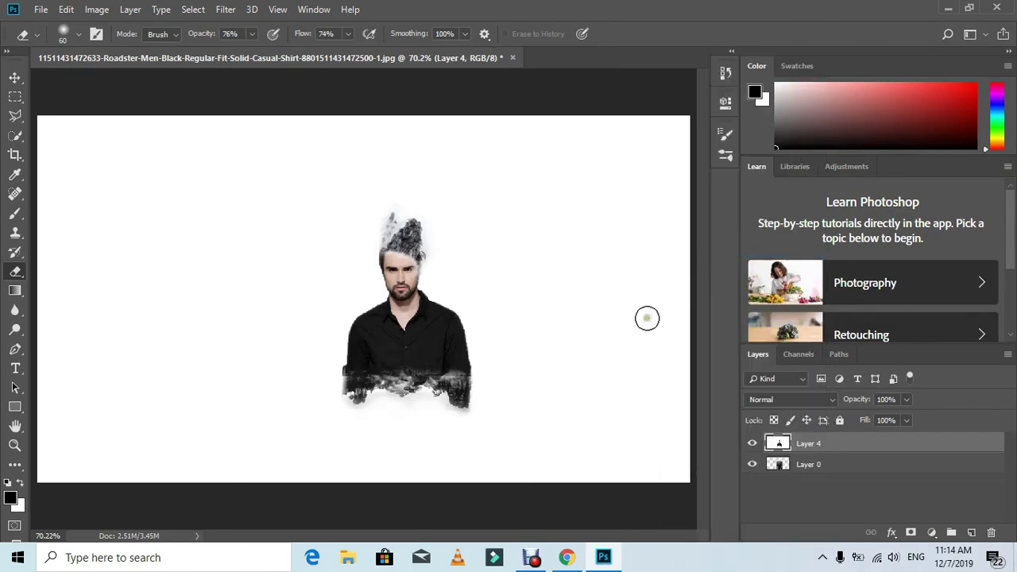
# Narrow the 16:9 crop frame to the man's width and extend it down past the landscape using Original Ratio.
pyautogui.click(15, 155)
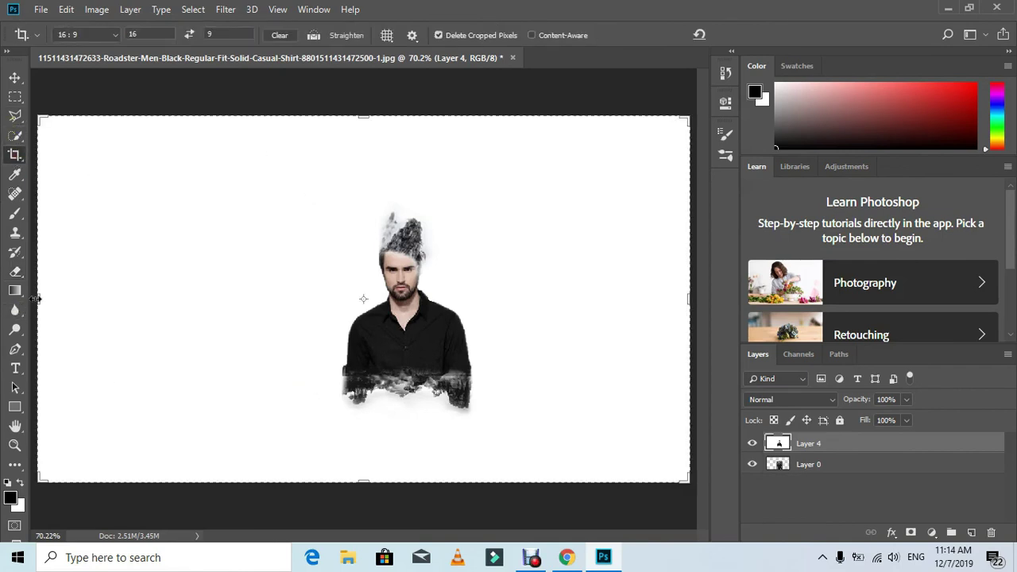
pyautogui.moveTo(37, 299); pyautogui.dragTo(188, 315)
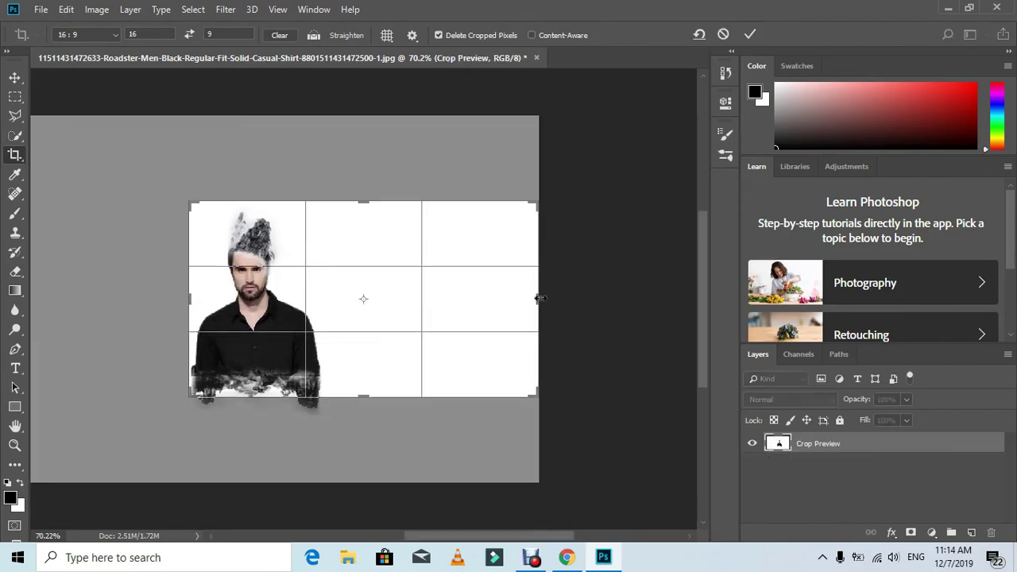
pyautogui.moveTo(540, 299); pyautogui.dragTo(432, 336)
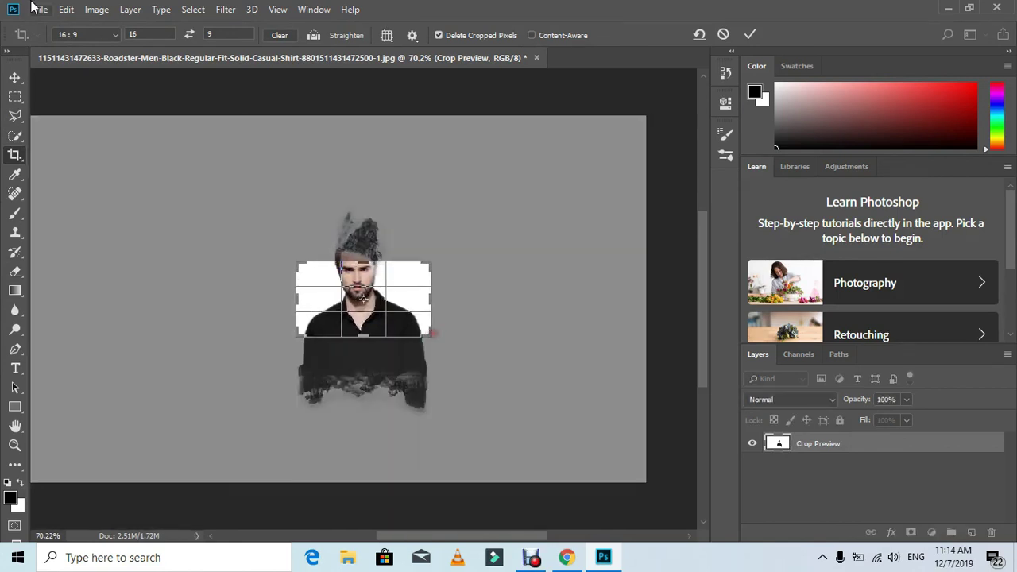
pyautogui.click(86, 35)
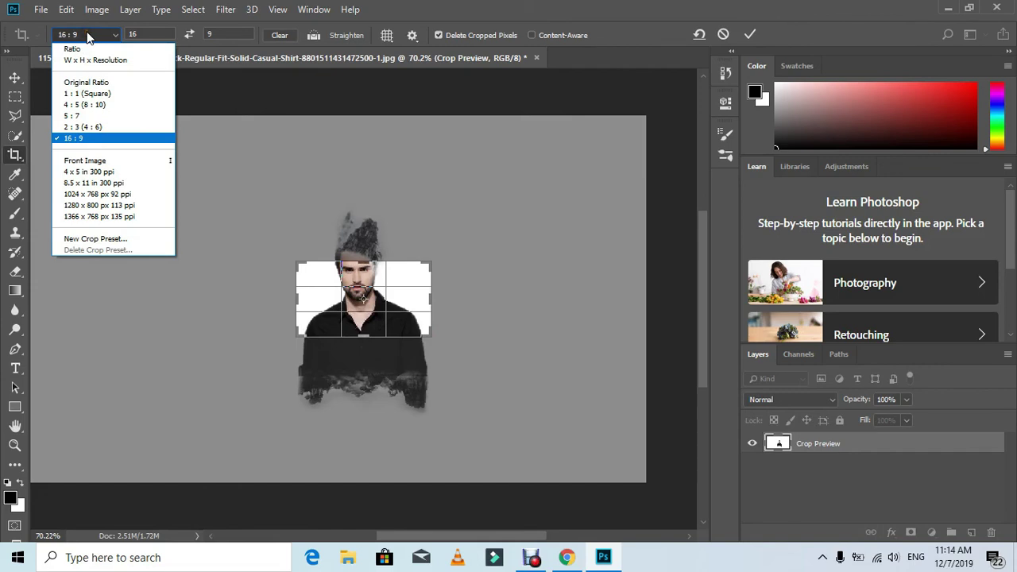
pyautogui.click(107, 83)
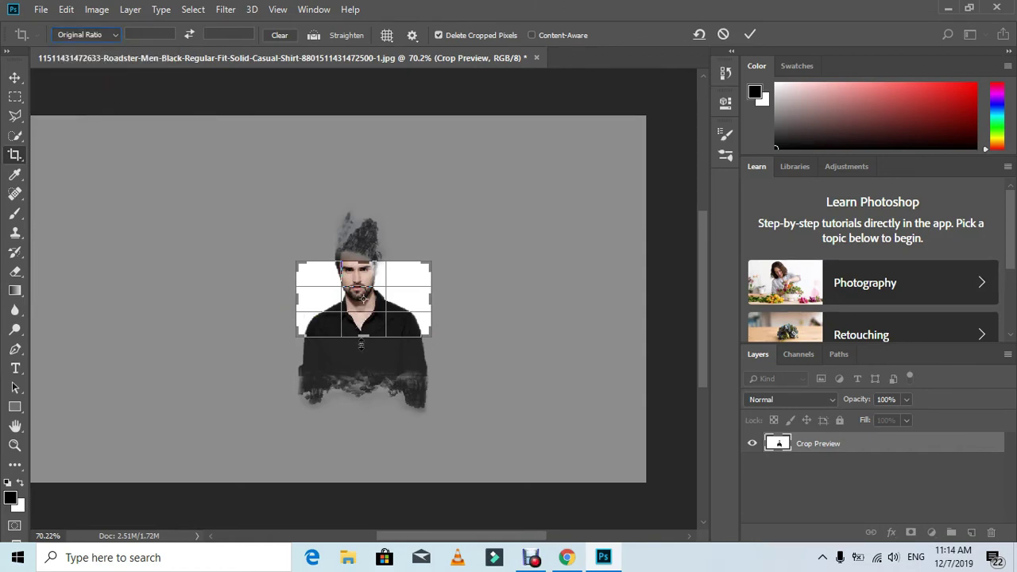
pyautogui.moveTo(362, 334); pyautogui.dragTo(364, 373)
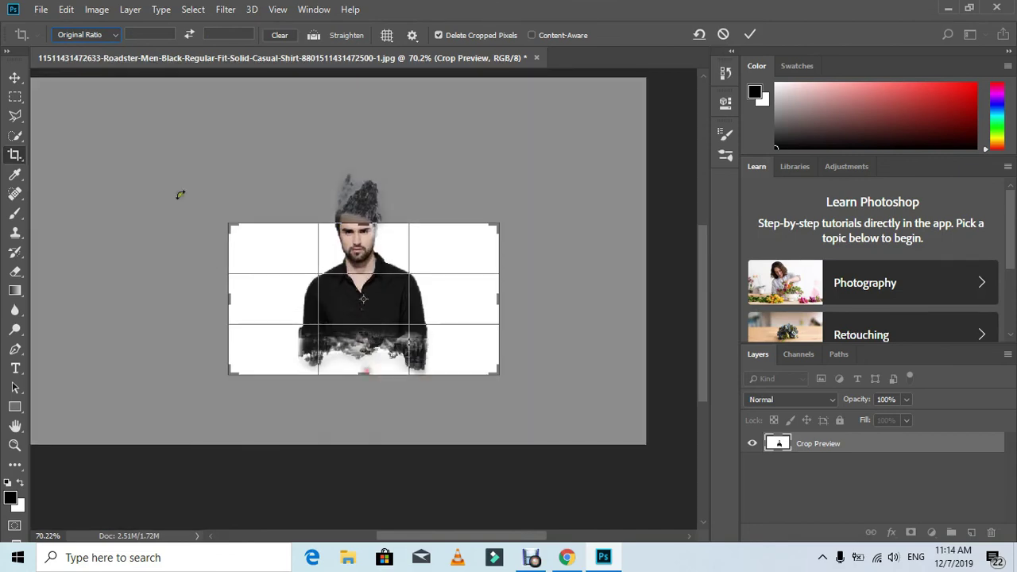
# Set the crop preset to W x H x Resolution without values, fit the frame closely around the whole figure, and apply the crop.
pyautogui.click(65, 36)
pyautogui.click(95, 59)
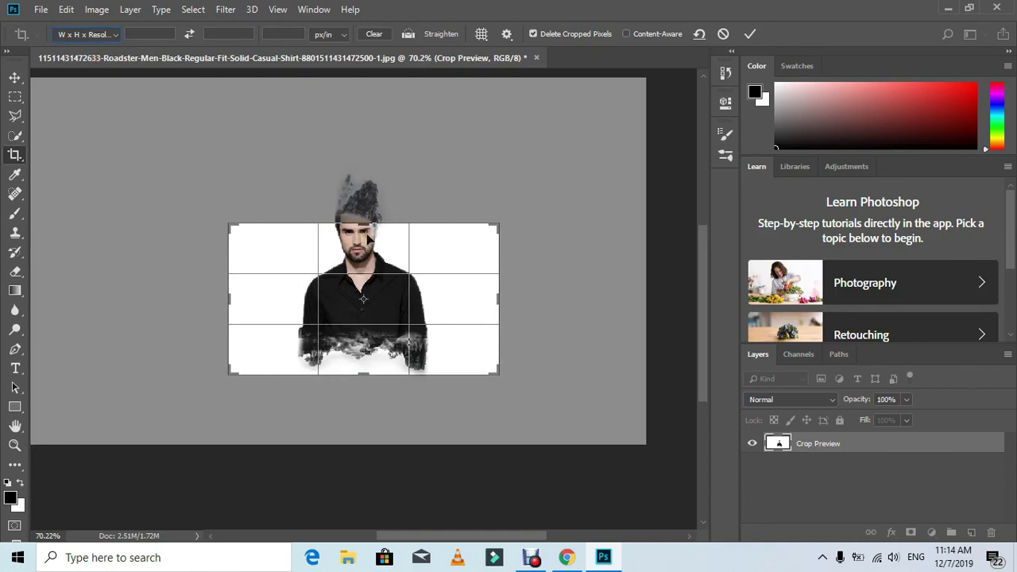
pyautogui.moveTo(366, 225); pyautogui.dragTo(365, 197)
pyautogui.moveTo(495, 297); pyautogui.dragTo(386, 321)
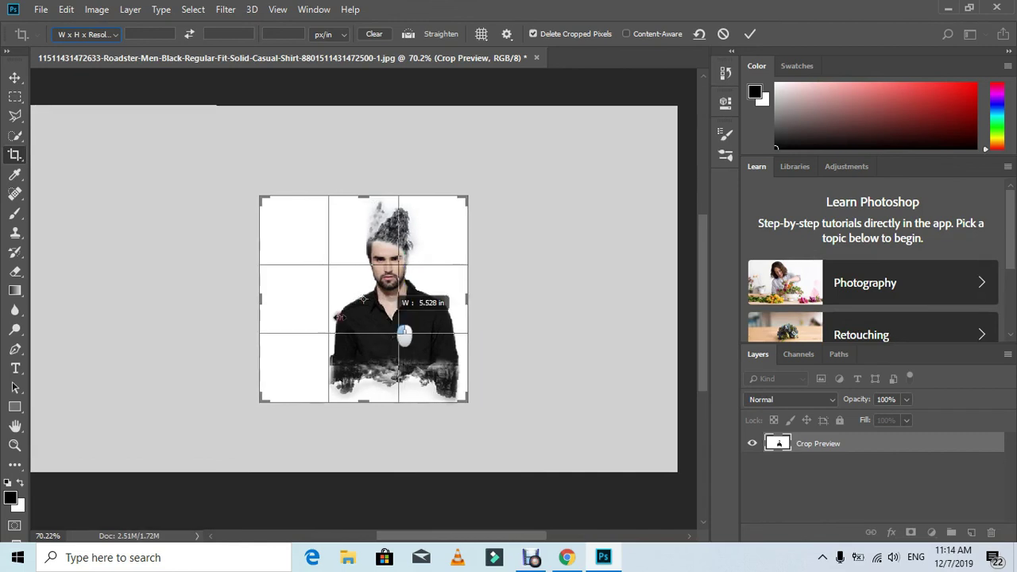
pyautogui.moveTo(262, 297); pyautogui.dragTo(293, 296)
pyautogui.click(753, 34)
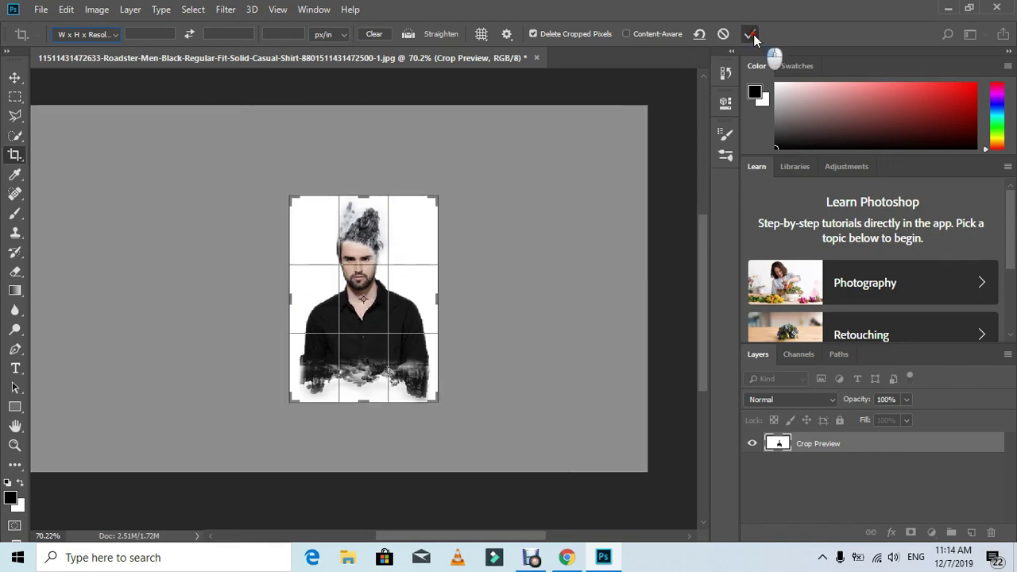
# Set the image resolution to 600 pixels/inch with automatic resampling and show the whole image.
pyautogui.click(93, 11)
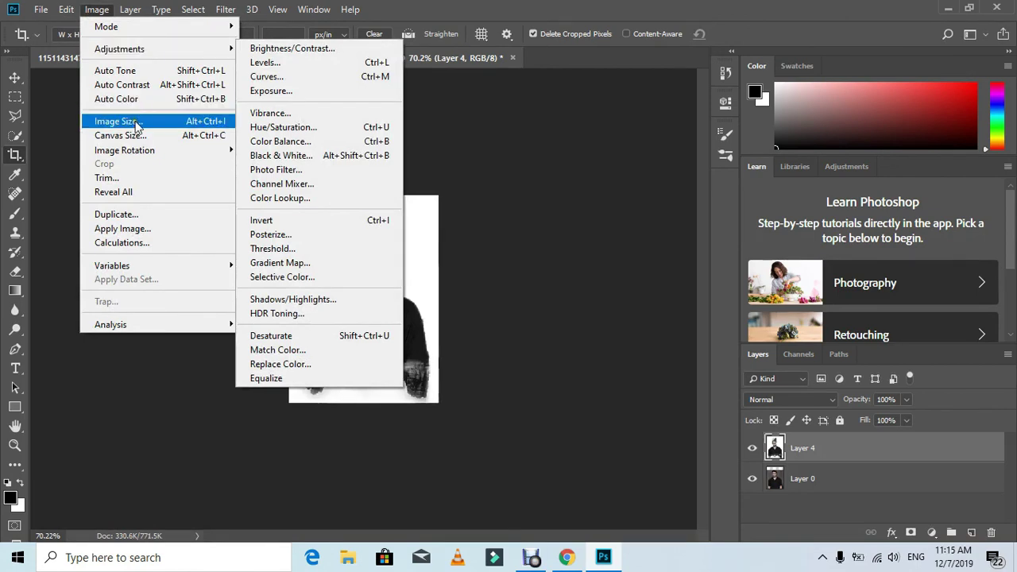
pyautogui.click(133, 121)
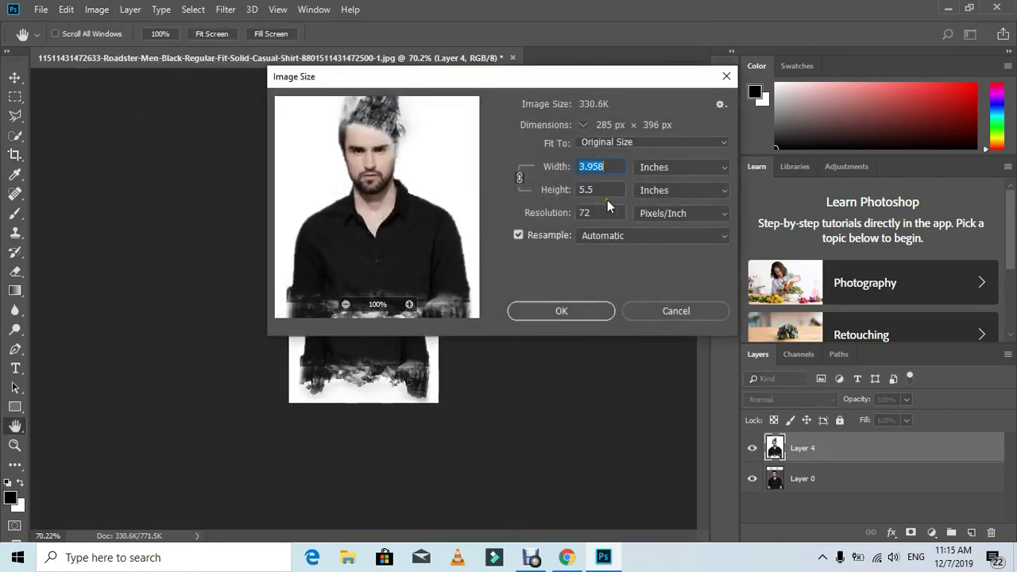
pyautogui.moveTo(604, 213); pyautogui.dragTo(442, 220)
pyautogui.write('600')
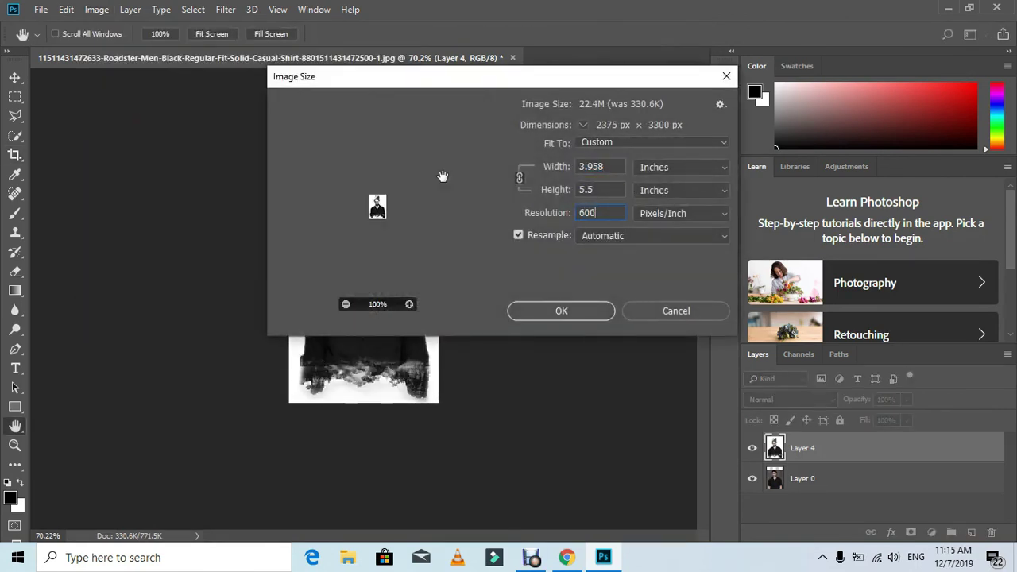
pyautogui.click(549, 310)
pyautogui.press('c')
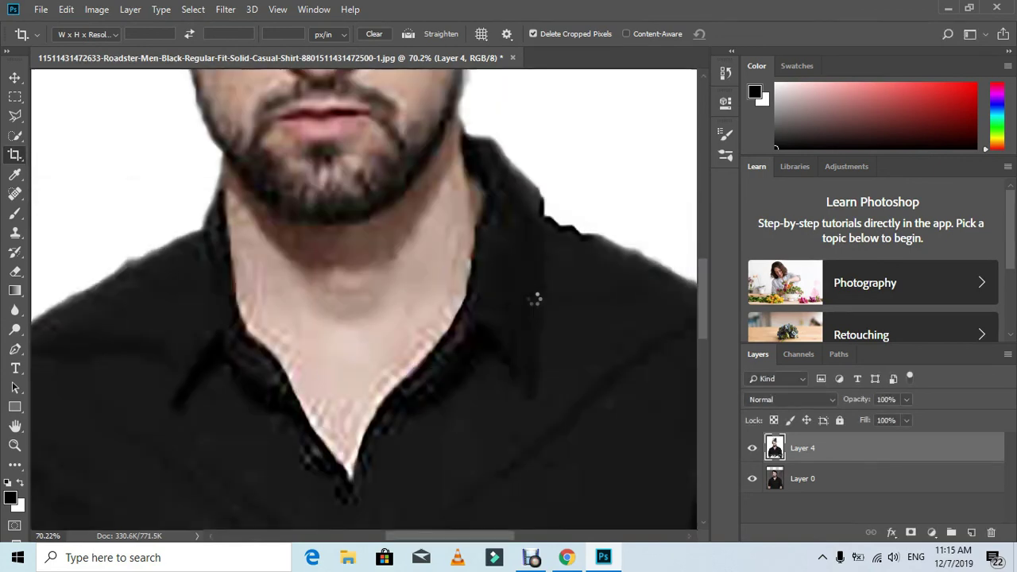
pyautogui.hotkey('ctrl', '0')
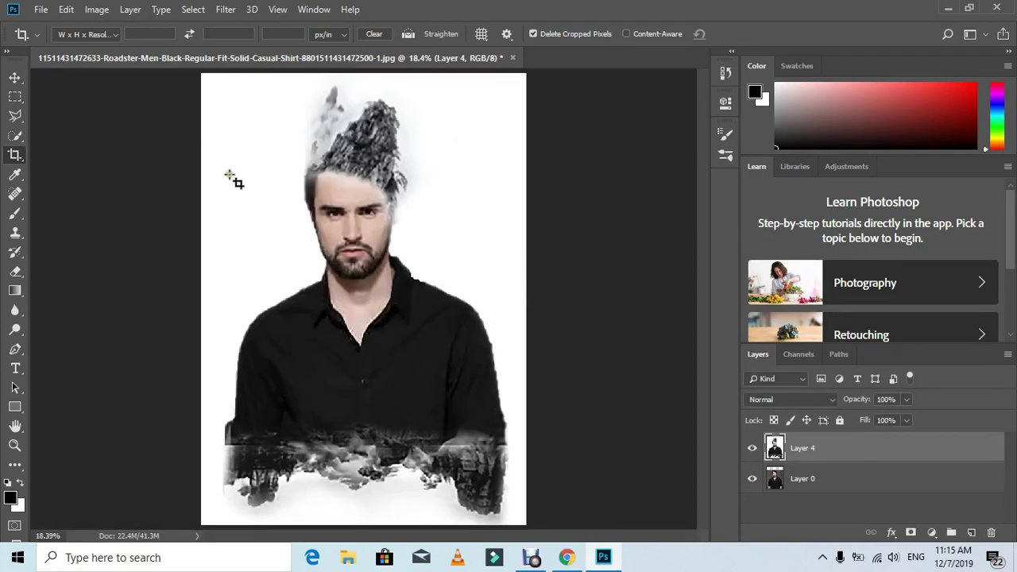
# Darken the composite's shadows with a Levels adjustment, raising the RGB black input level to 14.
pyautogui.click(94, 10)
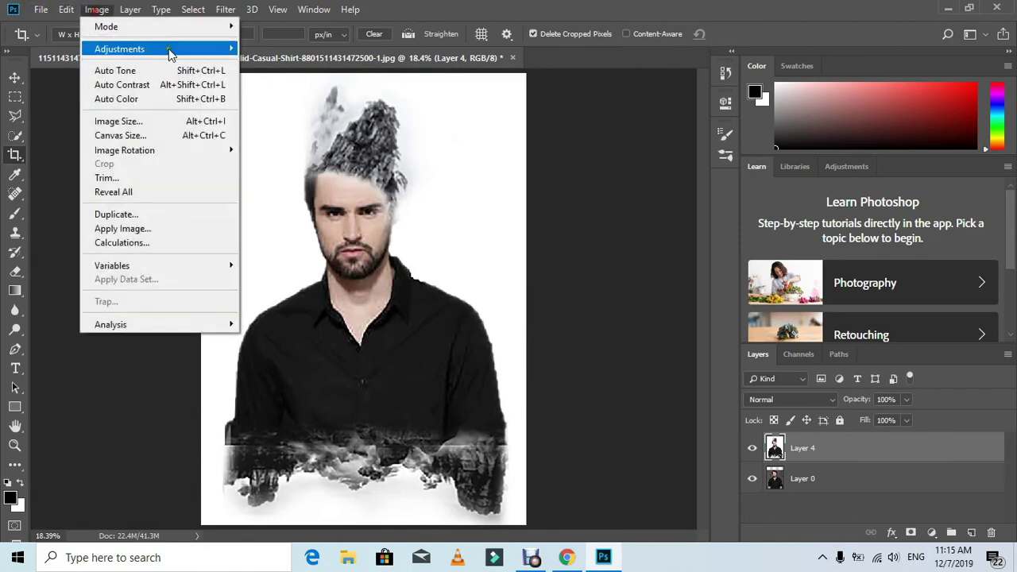
pyautogui.moveTo(168, 48)
pyautogui.click(286, 63)
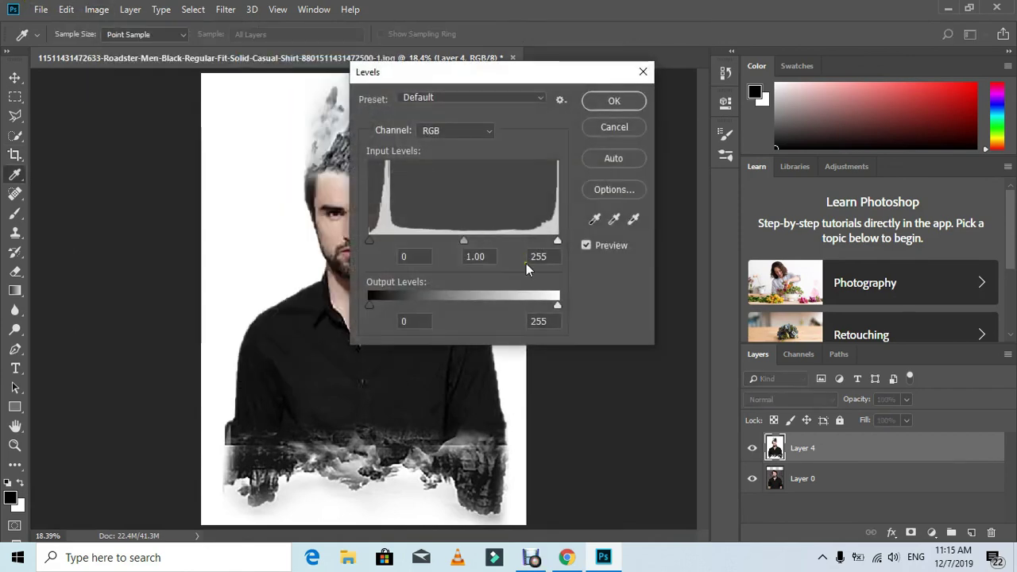
pyautogui.moveTo(401, 75); pyautogui.dragTo(651, 95)
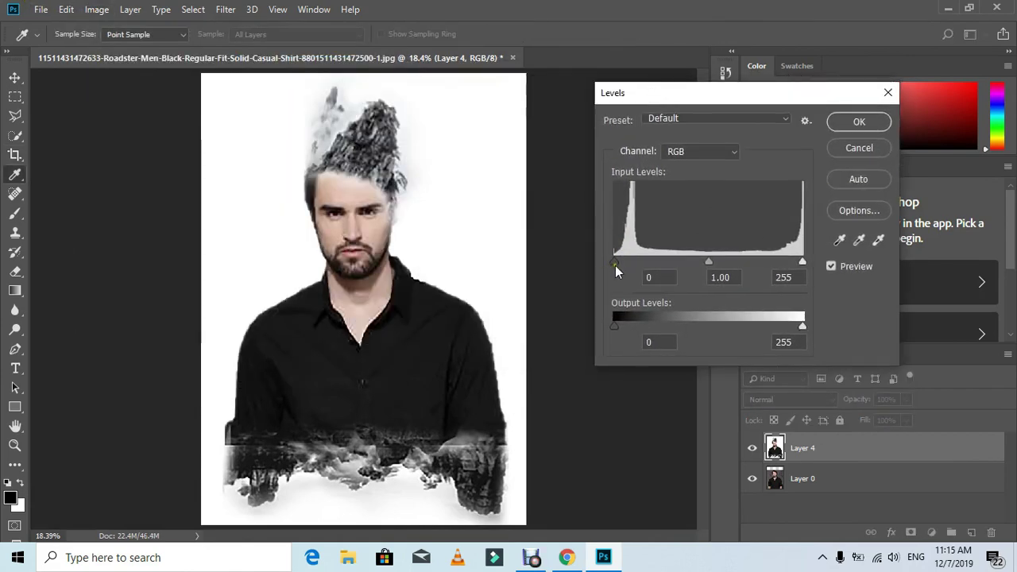
pyautogui.moveTo(615, 266); pyautogui.dragTo(625, 264)
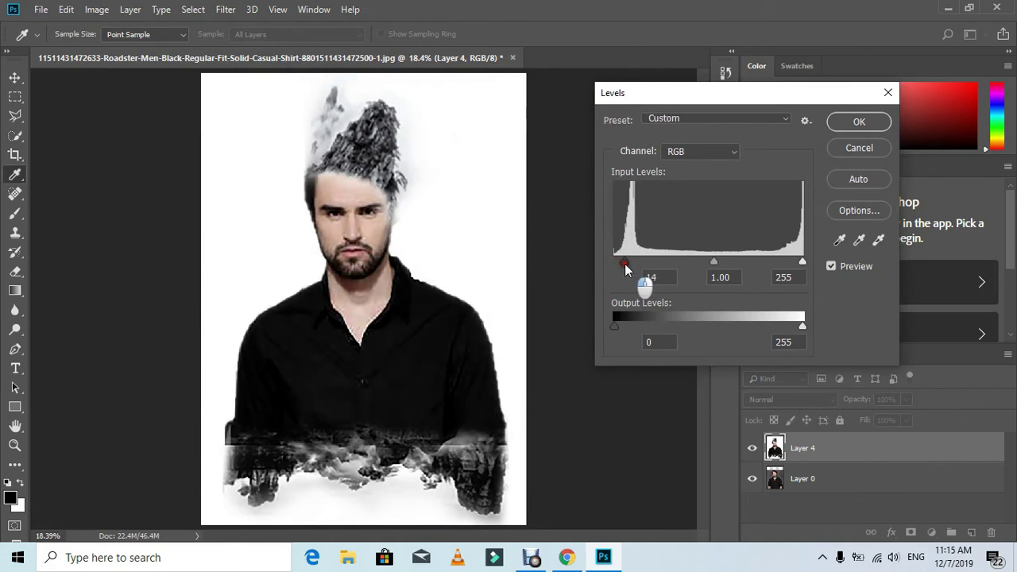
pyautogui.click(859, 122)
pyautogui.press('c')
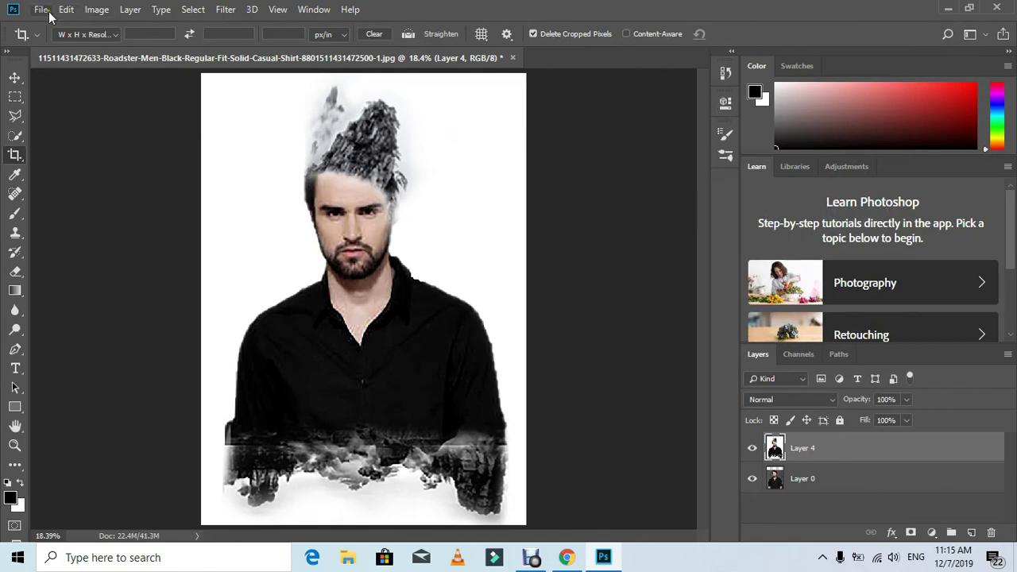
# Save a JPEG copy named Information Ocean in the youtube folder at Maximum quality 12, progressive with 3 scans.
pyautogui.click(40, 10)
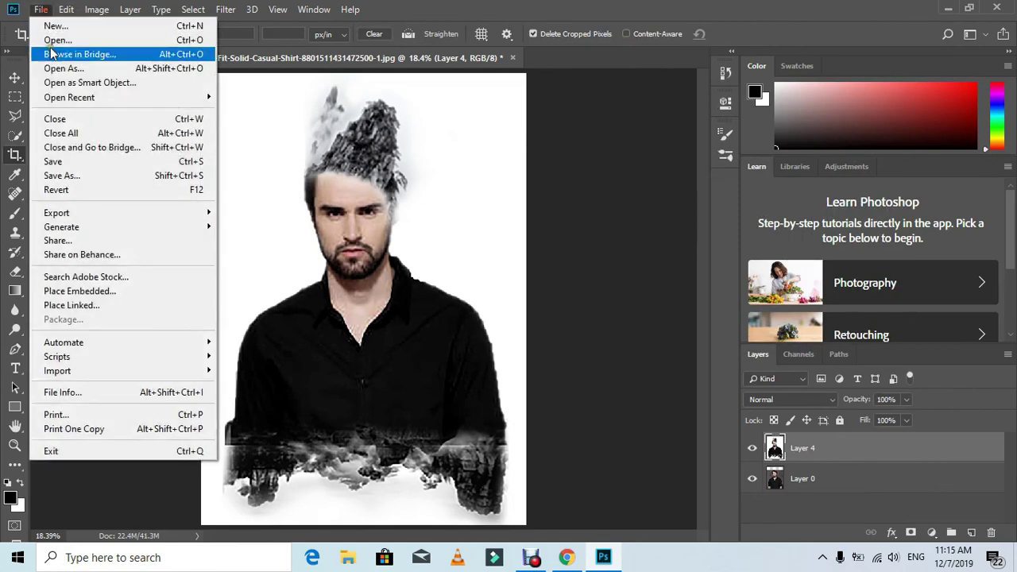
pyautogui.click(96, 172)
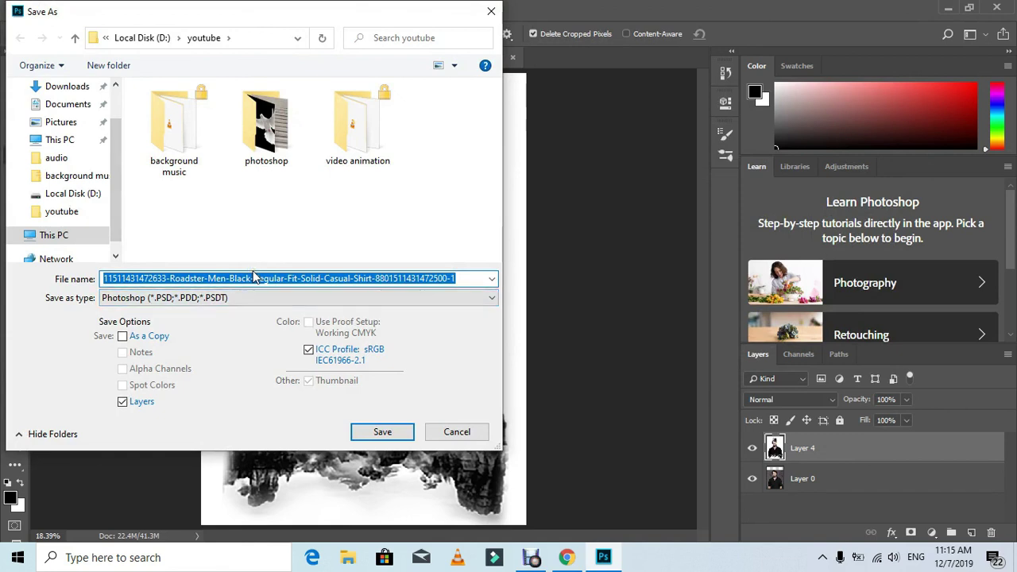
pyautogui.write('Information Ocean')
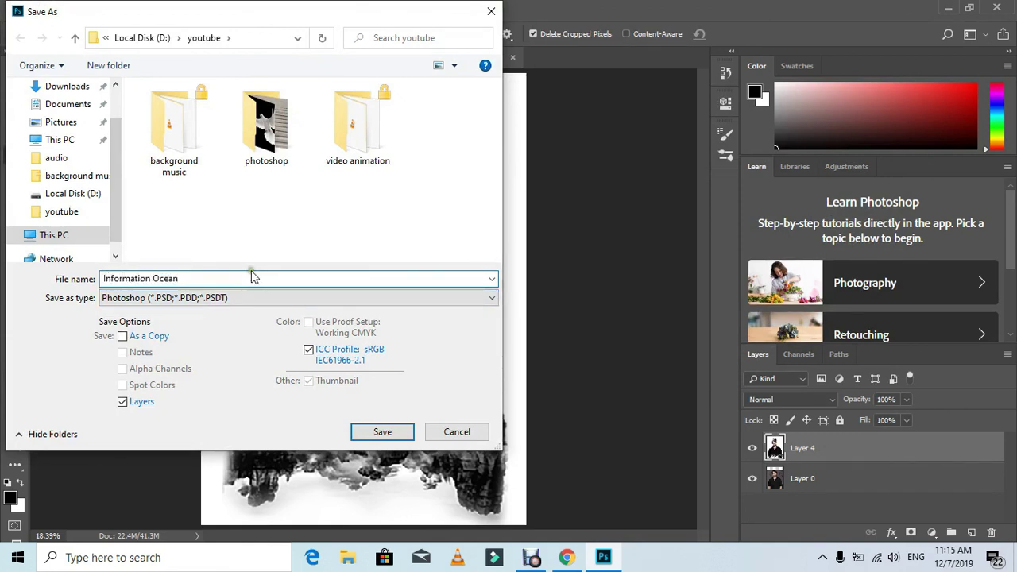
pyautogui.click(246, 297)
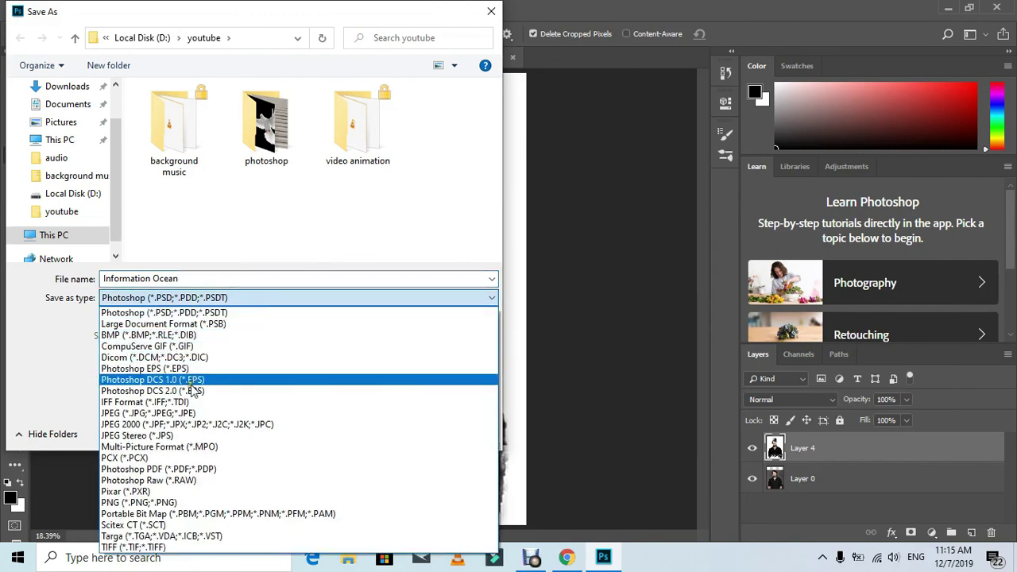
pyautogui.click(149, 416)
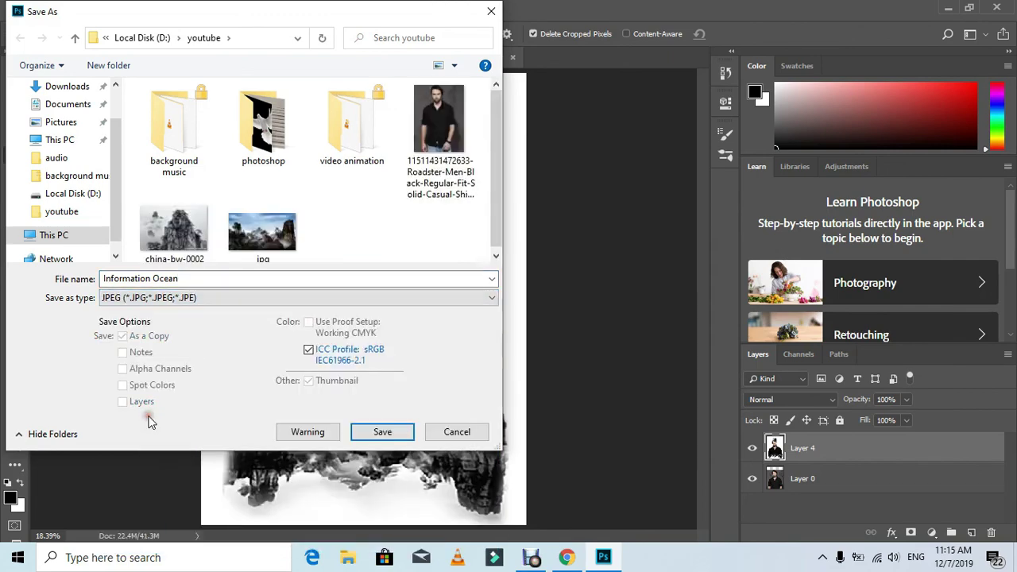
pyautogui.click(382, 434)
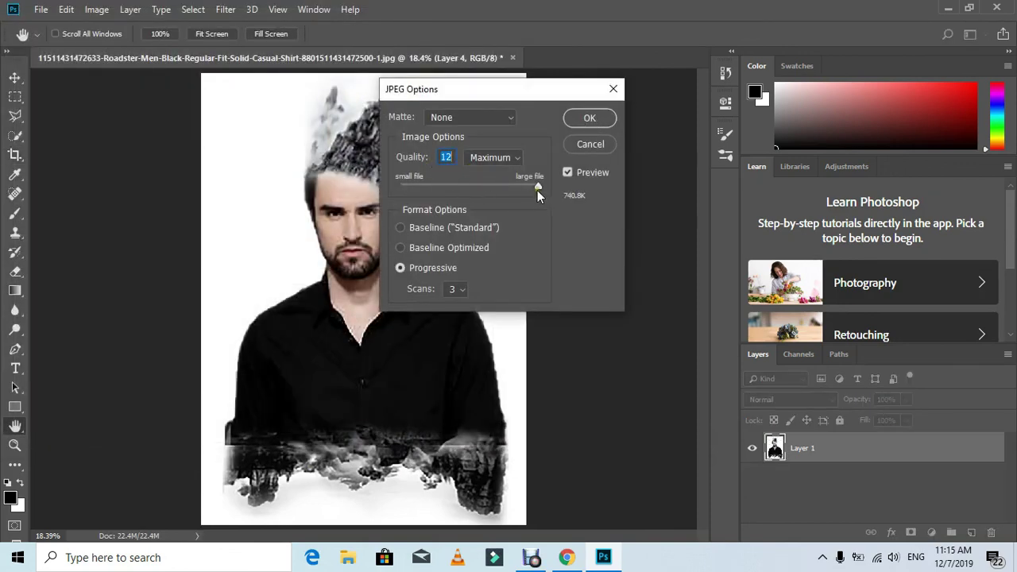
pyautogui.click(584, 119)
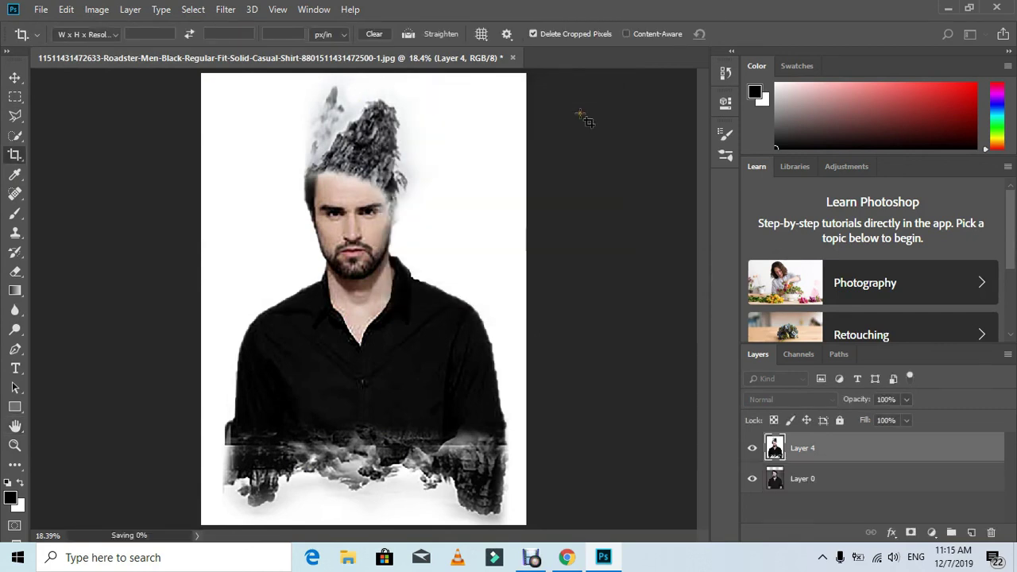